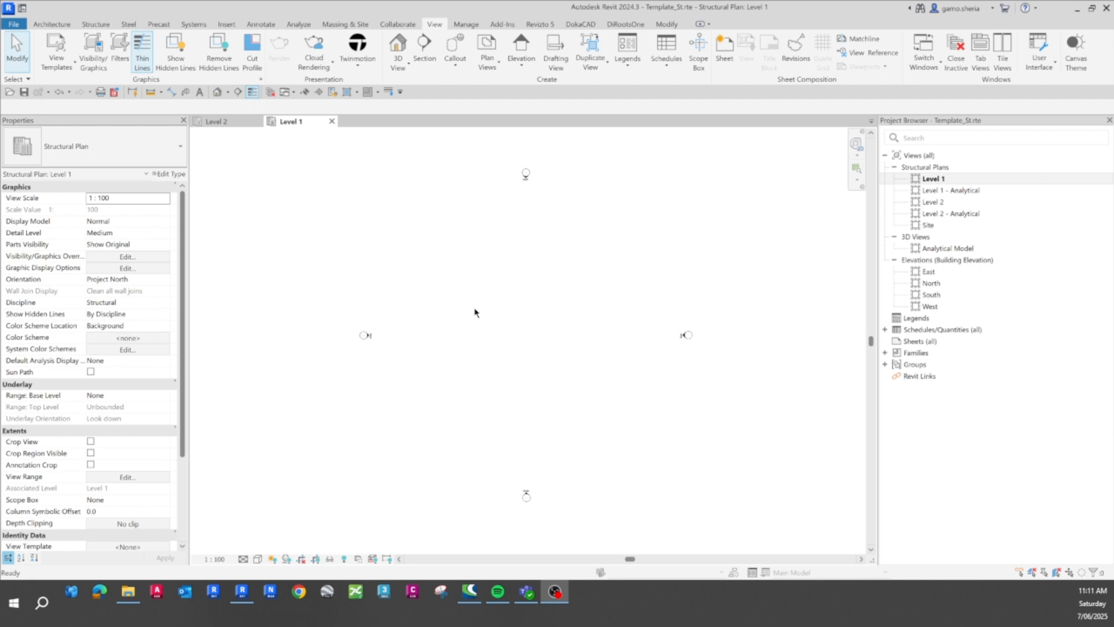
pyautogui.scroll(-1, 385, 341)
pyautogui.scroll(1, 530, 337)
pyautogui.click(459, 358)
pyautogui.scroll(-1, 516, 347)
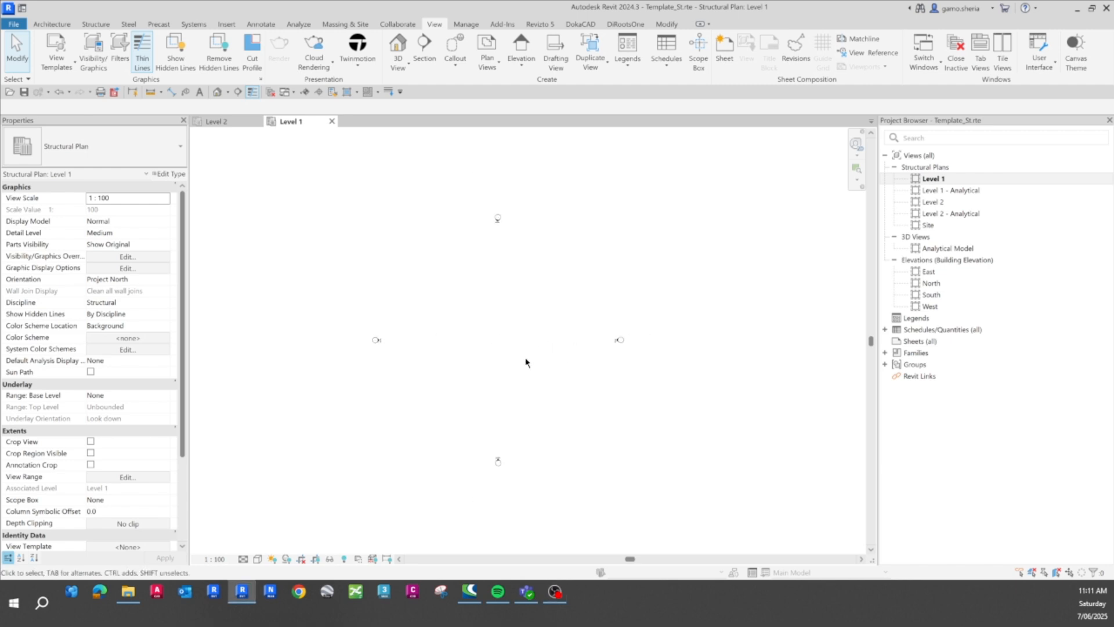
pyautogui.scroll(1, 475, 359)
# Step: Create a new drafting view named TEXT with a scale of 1:1
pyautogui.click(555, 53)
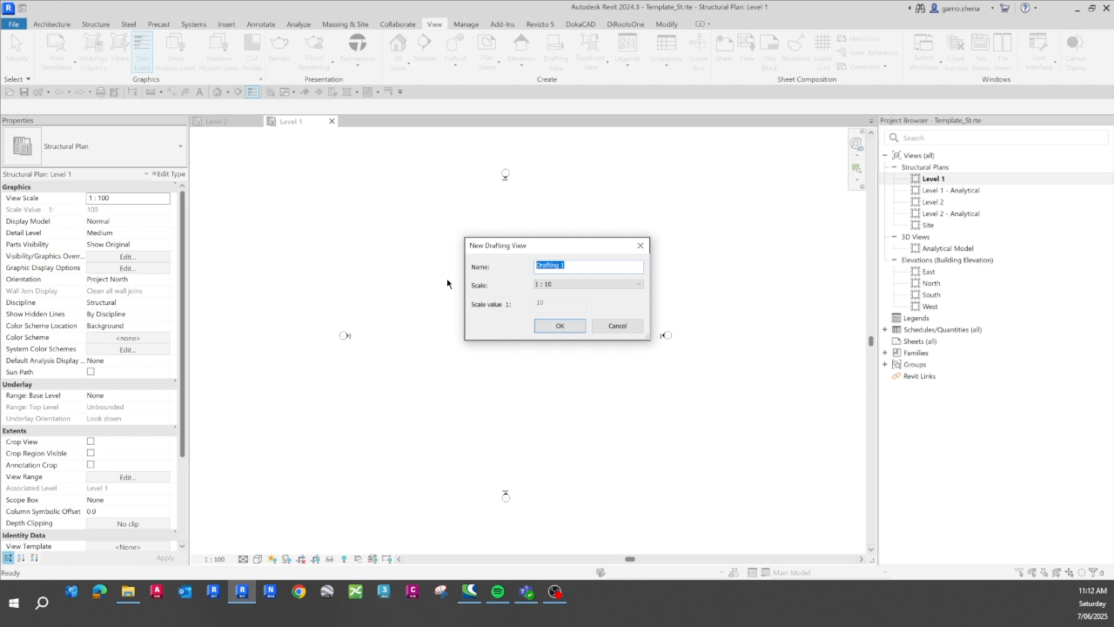
pyautogui.write('TEXT')
pyautogui.click(580, 284)
pyautogui.click(577, 297)
pyautogui.click(559, 326)
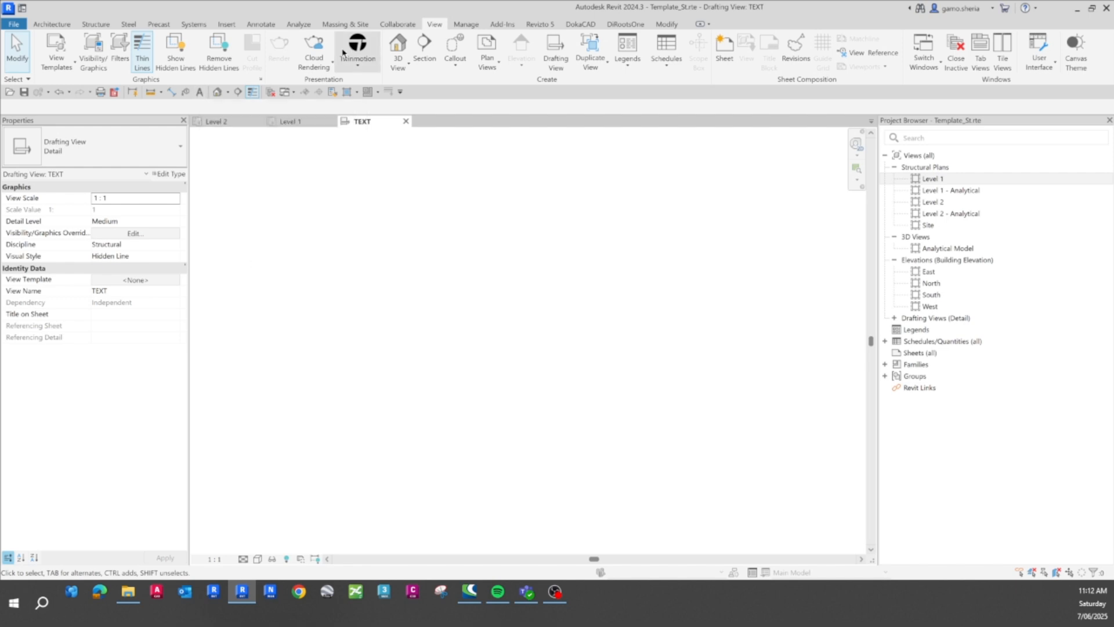
# Step: Start a new text note in the 2.5mm Arial type in the empty TEXT drafting view
pyautogui.click(261, 24)
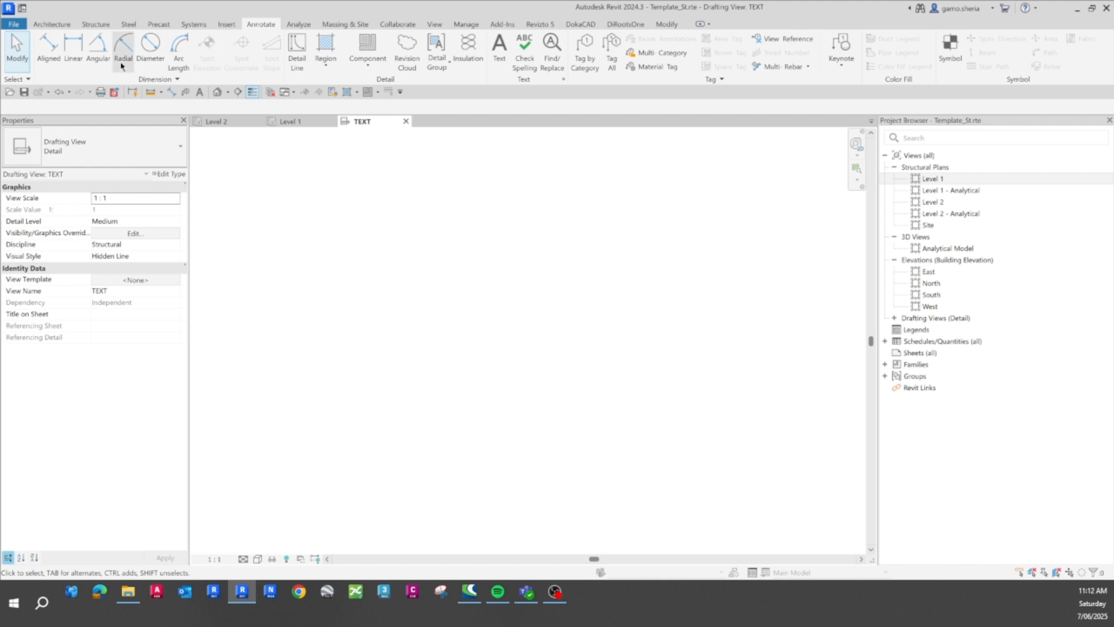
pyautogui.click(499, 49)
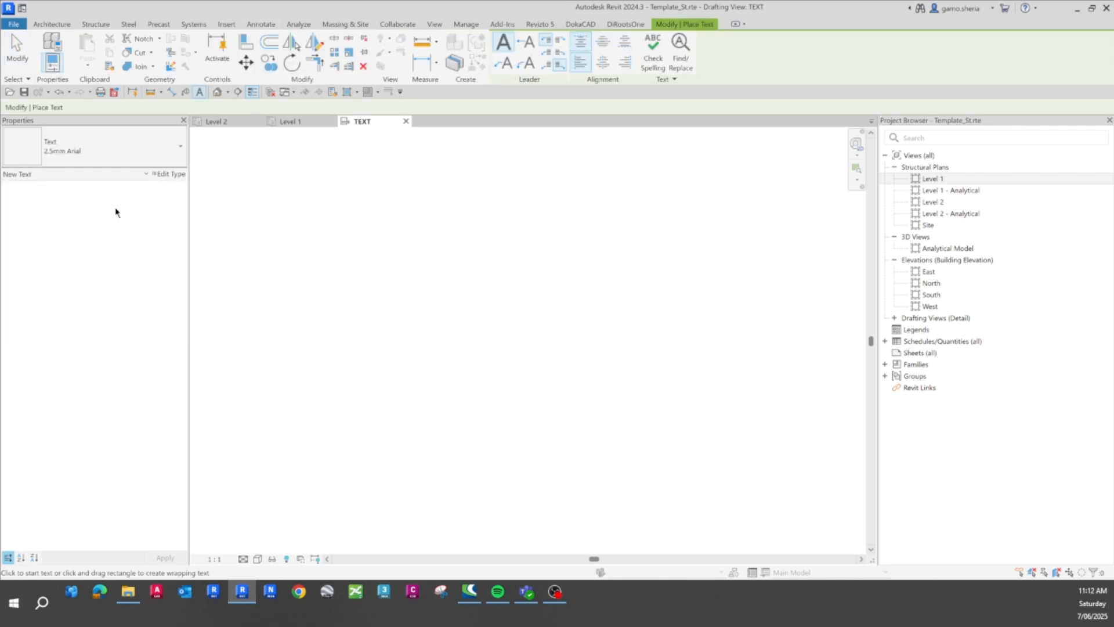
pyautogui.click(121, 139)
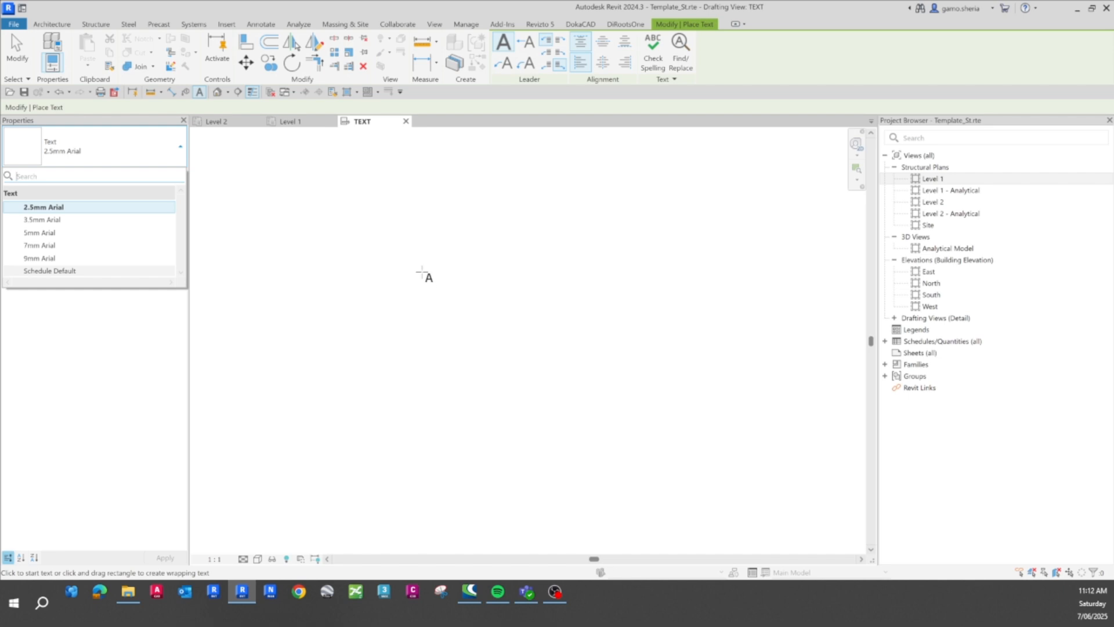
pyautogui.click(427, 277)
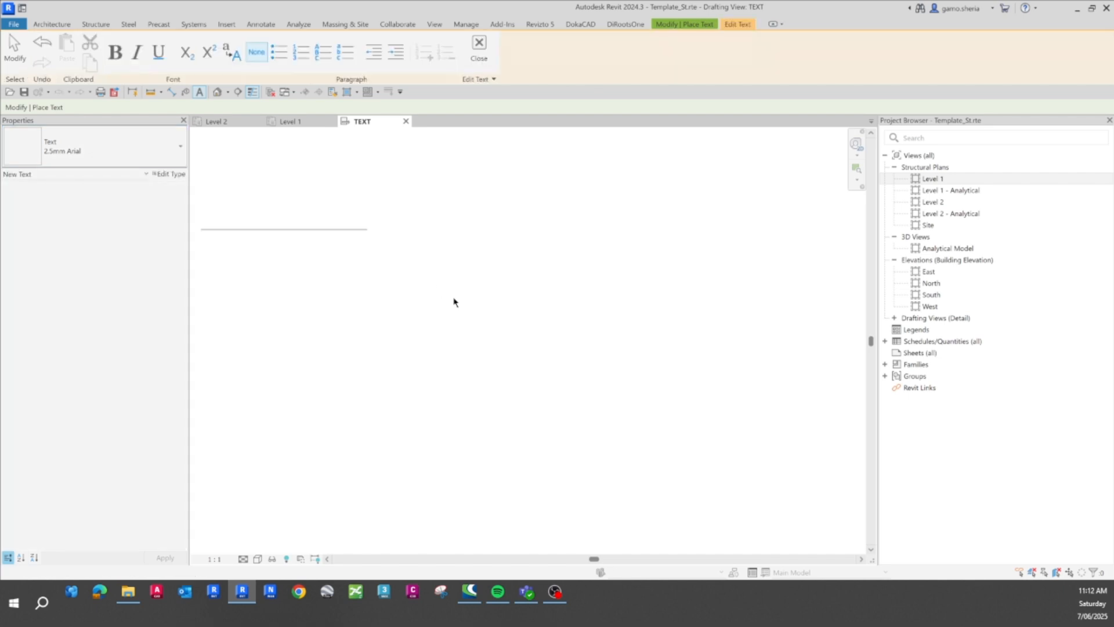
pyautogui.scroll(6, 339, 260)
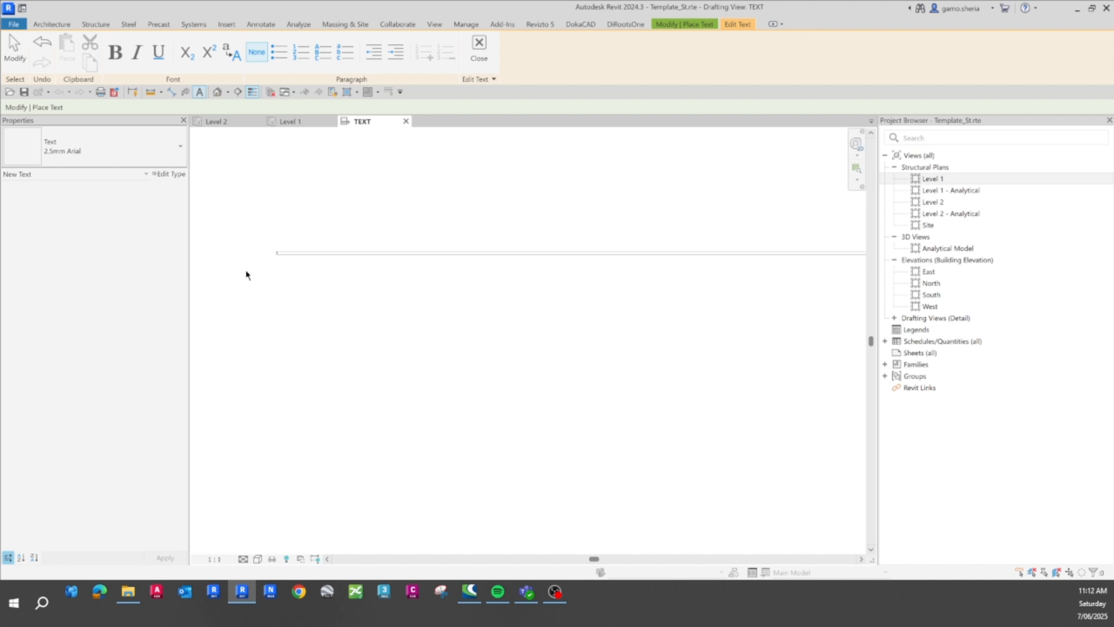
pyautogui.scroll(2, 277, 234)
pyautogui.scroll(5, 272, 279)
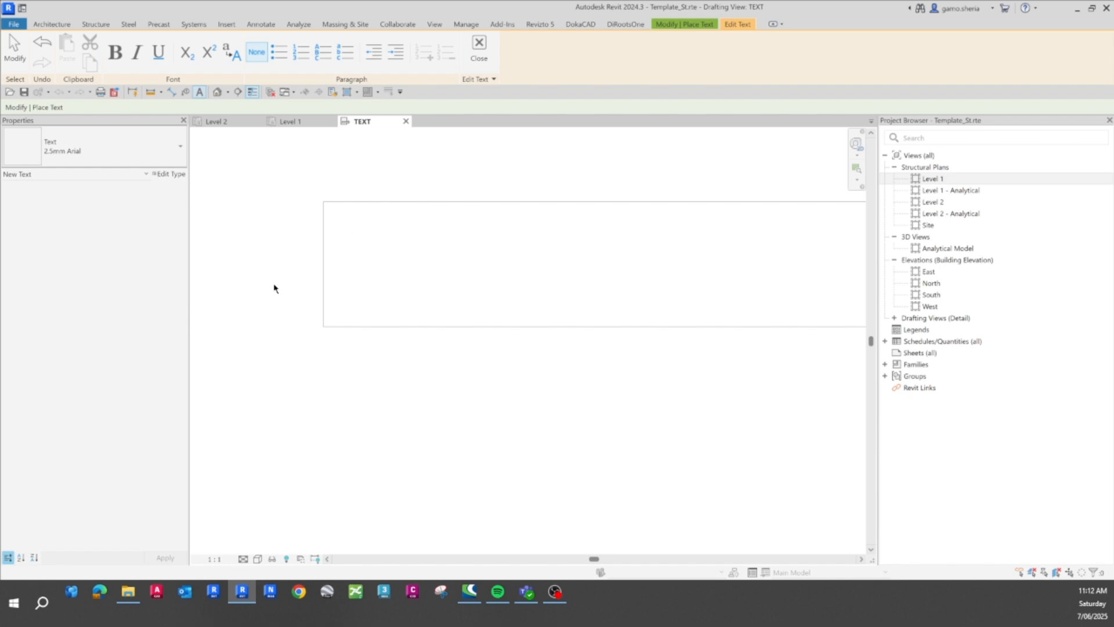
# Step: Write "2.5mm ARIAL_TR" in the text note and finish placing text
pyautogui.write('2.5')
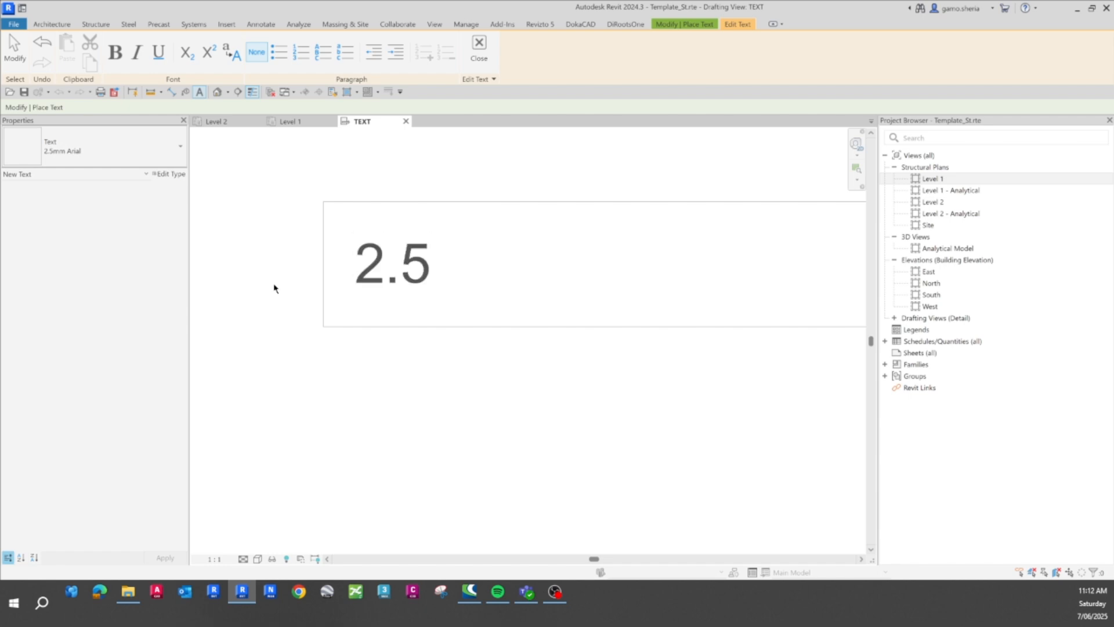
pyautogui.write('MM')
pyautogui.press('BackSpace')
pyautogui.press('BackSpace')
pyautogui.write('mm')
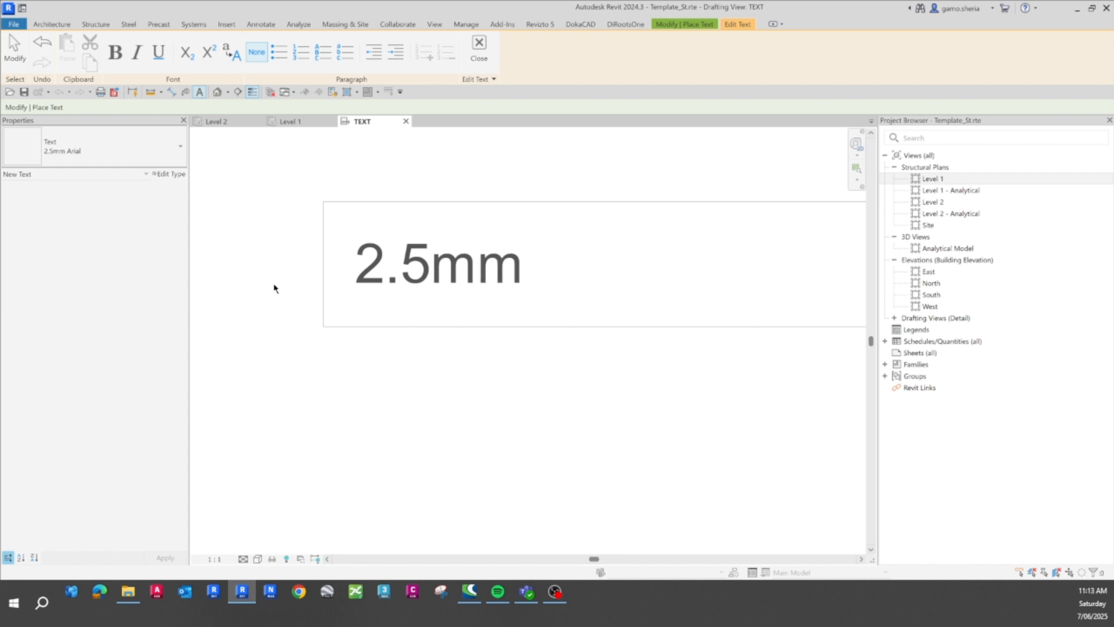
pyautogui.write(' a')
pyautogui.press('BackSpace')
pyautogui.write('ARIAL_')
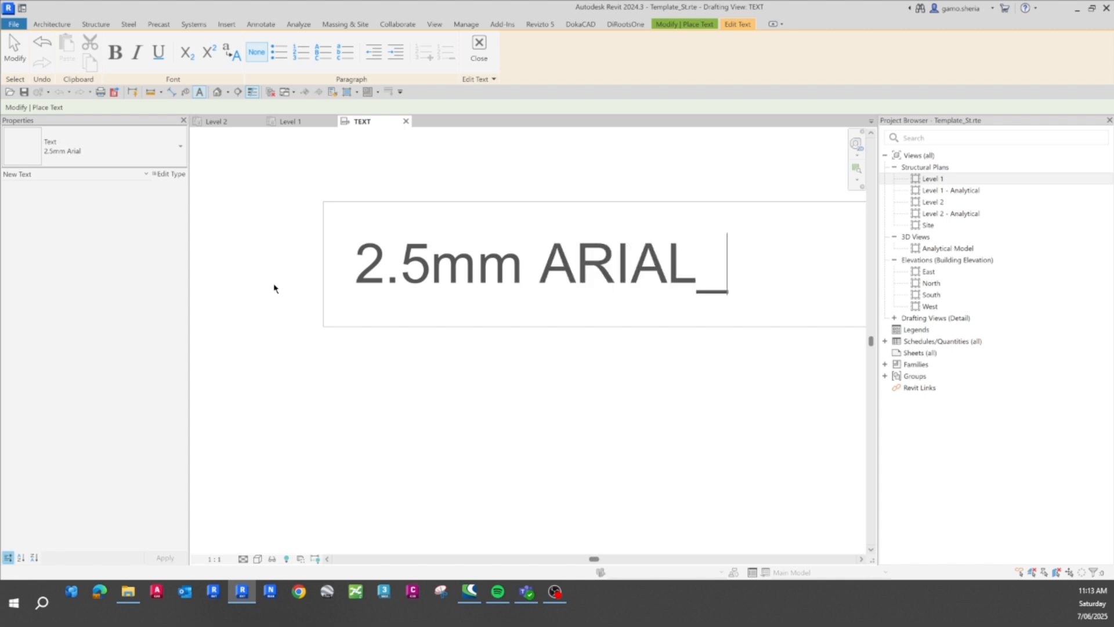
pyautogui.write('TR')
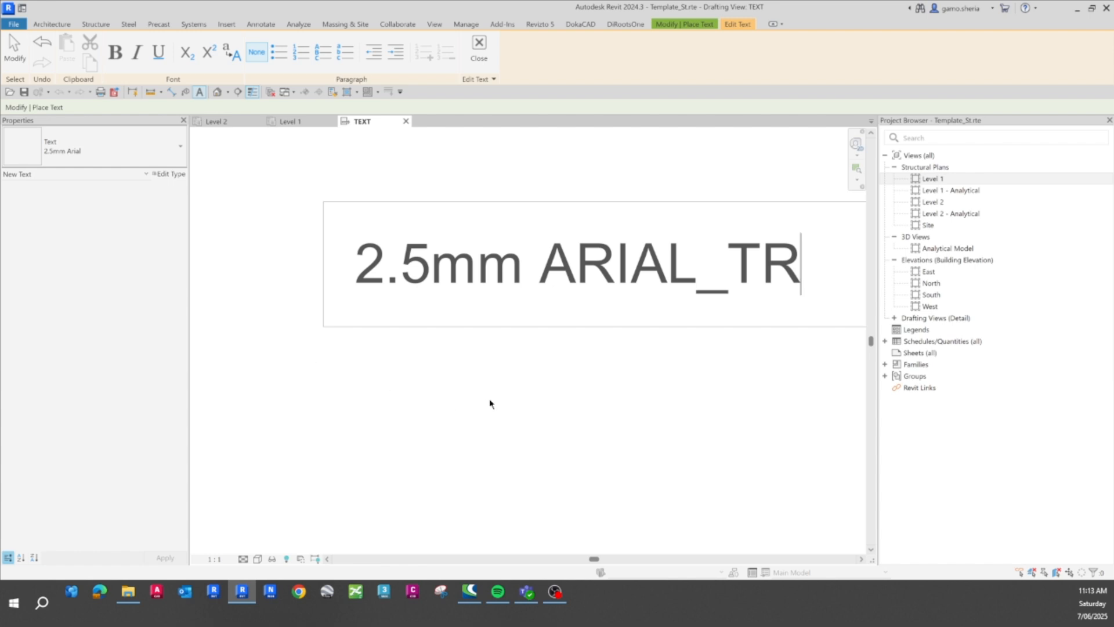
pyautogui.scroll(-5, 257, 381)
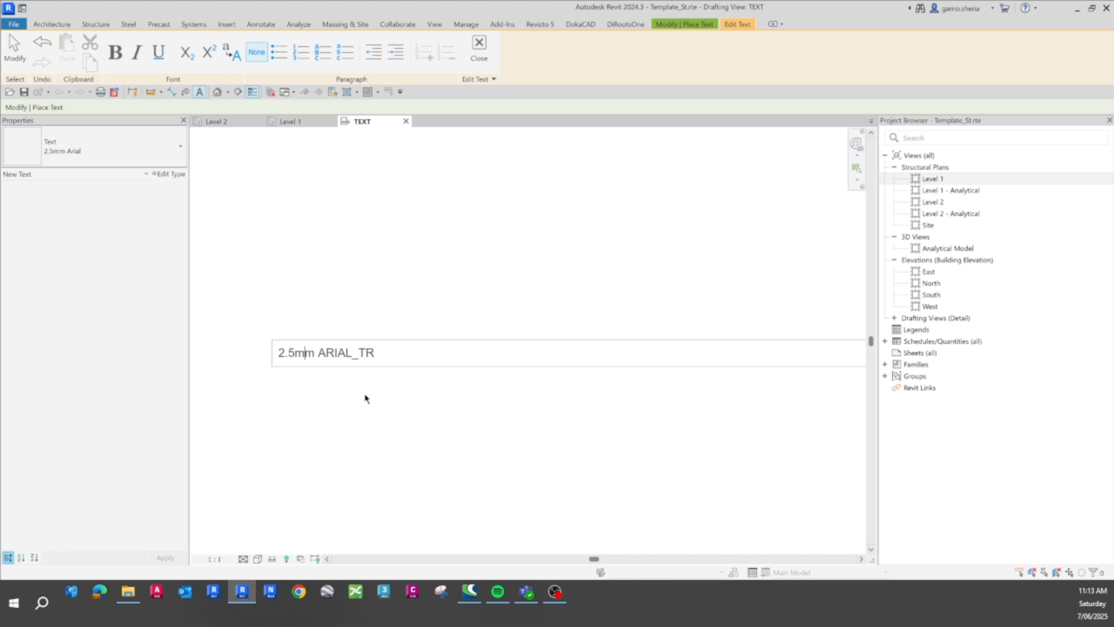
pyautogui.press('Return')
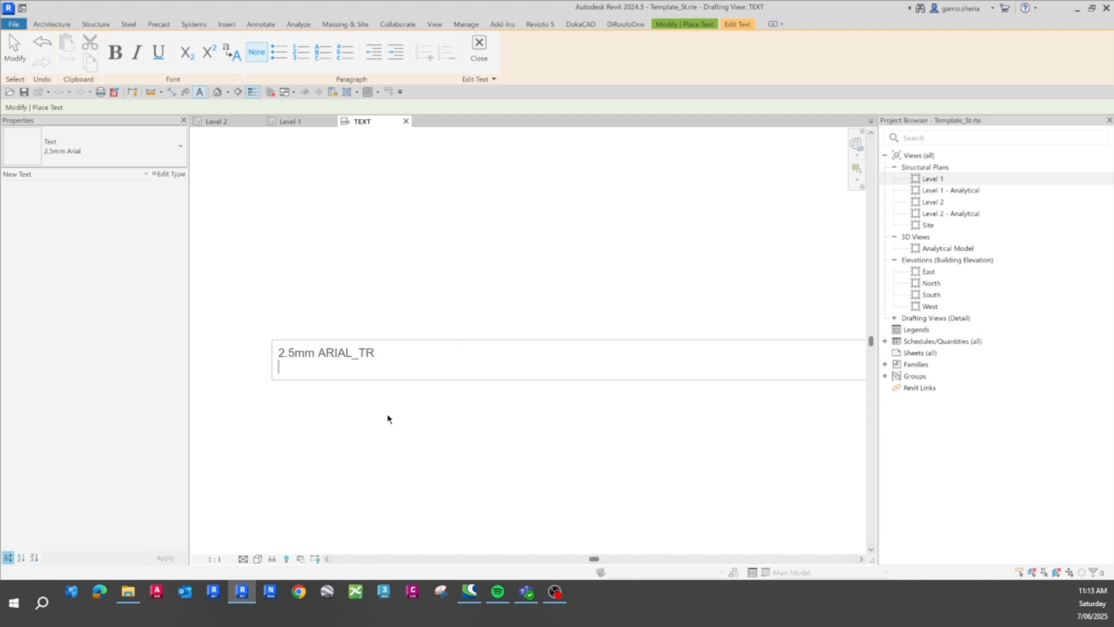
pyautogui.press('BackSpace')
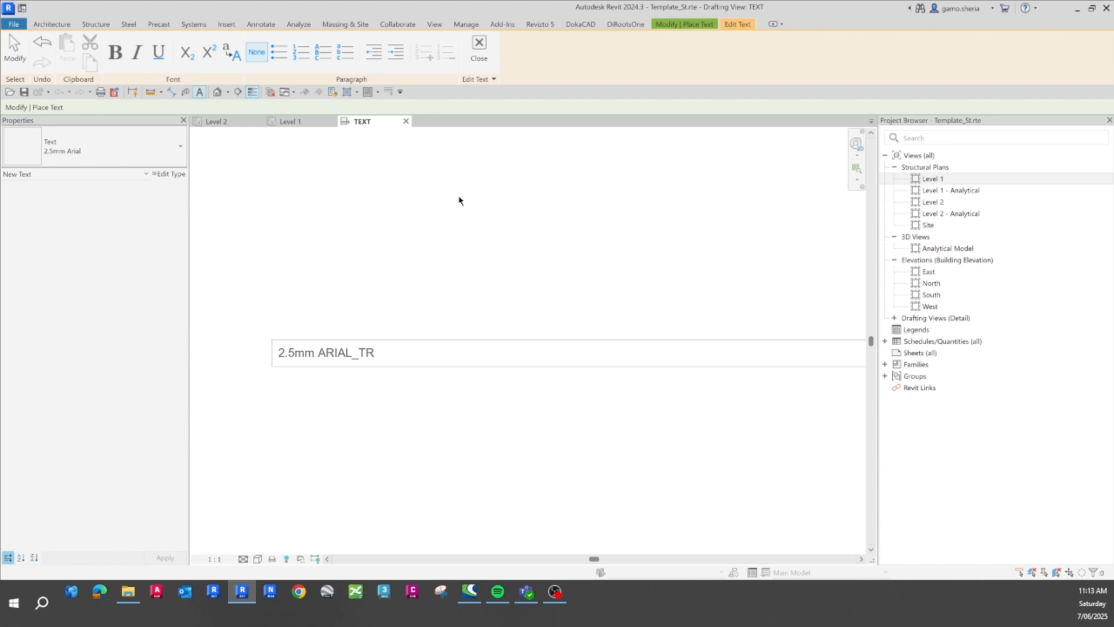
pyautogui.scroll(-5, 333, 308)
pyautogui.scroll(-3, 368, 358)
pyautogui.click(371, 393)
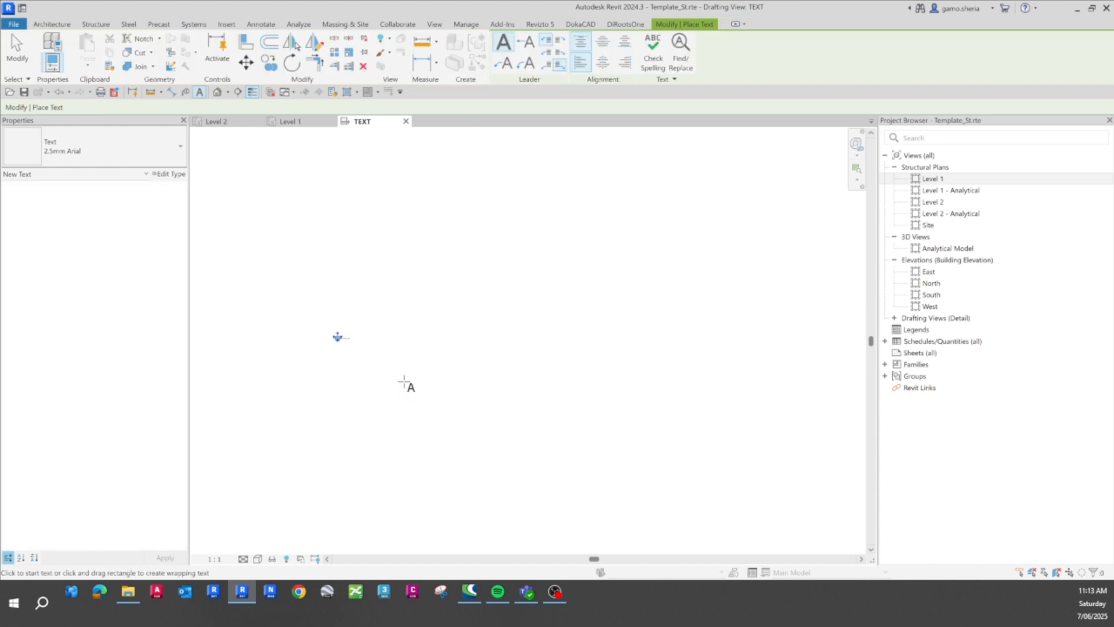
pyautogui.press('Escape')
pyautogui.press('Escape')
# Step: Narrow the text note's box until it fits closely around the 2.5mm ARIAL_TR wording
pyautogui.click(340, 336)
pyautogui.scroll(-4, 396, 351)
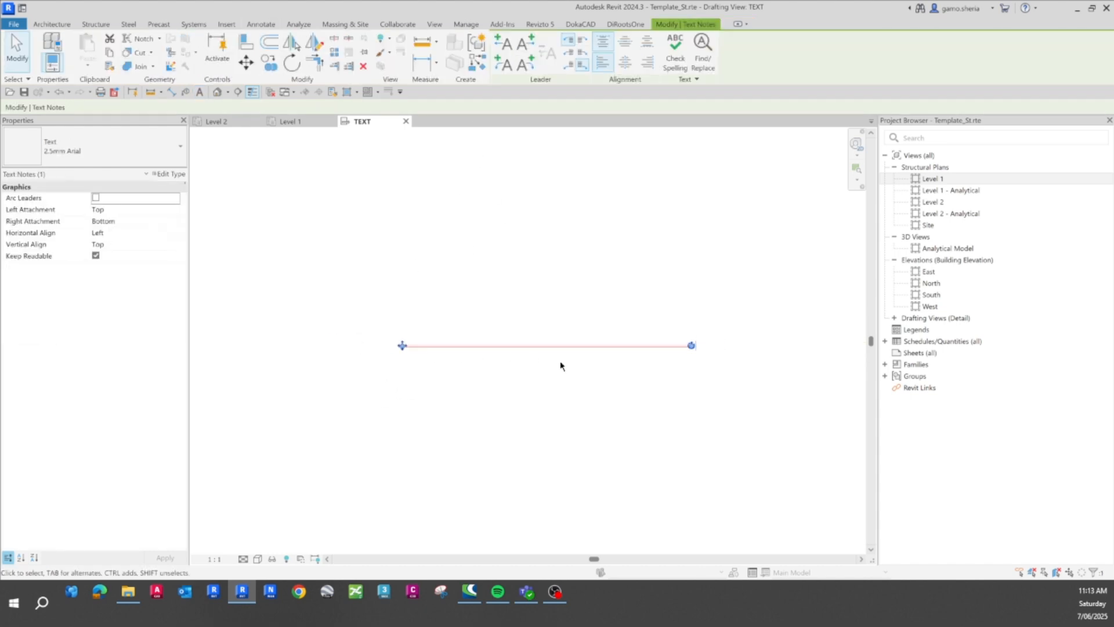
pyautogui.scroll(5, 688, 350)
pyautogui.moveTo(684, 341); pyautogui.dragTo(667, 358, button='middle')
pyautogui.scroll(2, 667, 355)
pyautogui.moveTo(694, 355); pyautogui.dragTo(370, 346)
pyautogui.scroll(-2, 624, 315)
pyautogui.scroll(-3, 655, 352)
pyautogui.scroll(3, 370, 343)
pyautogui.scroll(4, 420, 408)
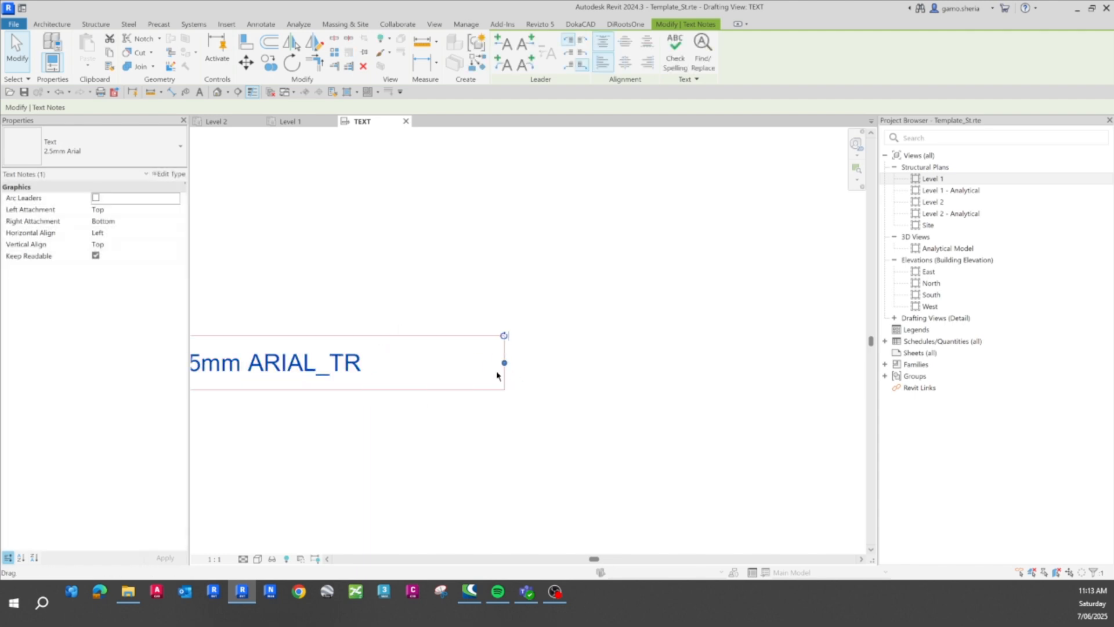
pyautogui.moveTo(502, 364); pyautogui.dragTo(450, 360)
pyautogui.scroll(-3, 467, 355)
pyautogui.scroll(2, 385, 374)
pyautogui.click(405, 373)
# Step: Duplicate the selected note's text type under the name 2.5mm Arial_TR
pyautogui.click(386, 341)
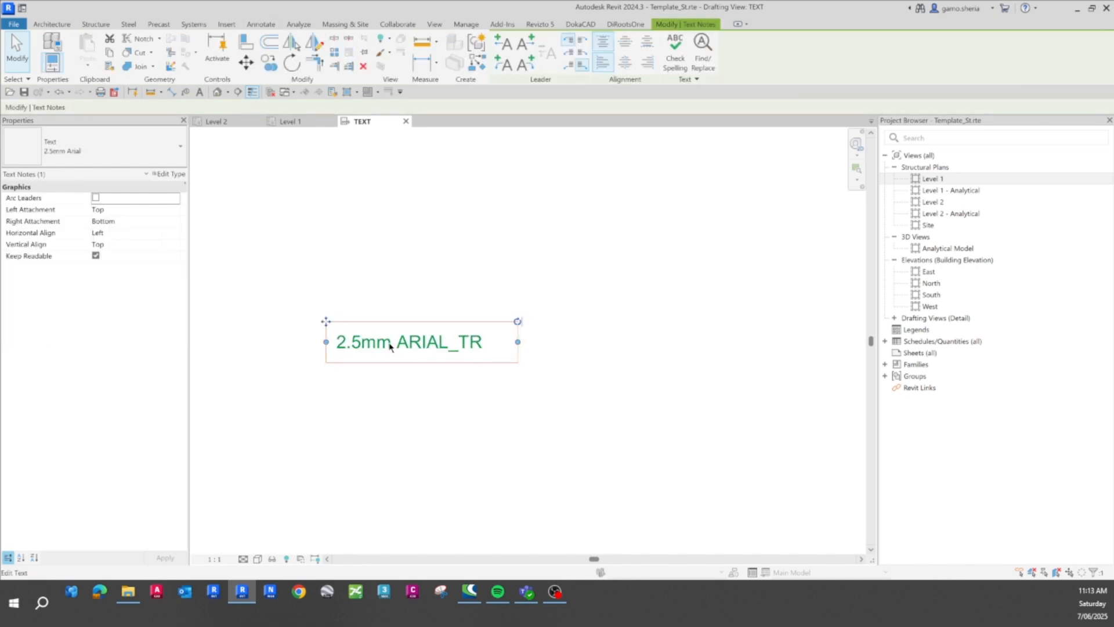
pyautogui.click(170, 174)
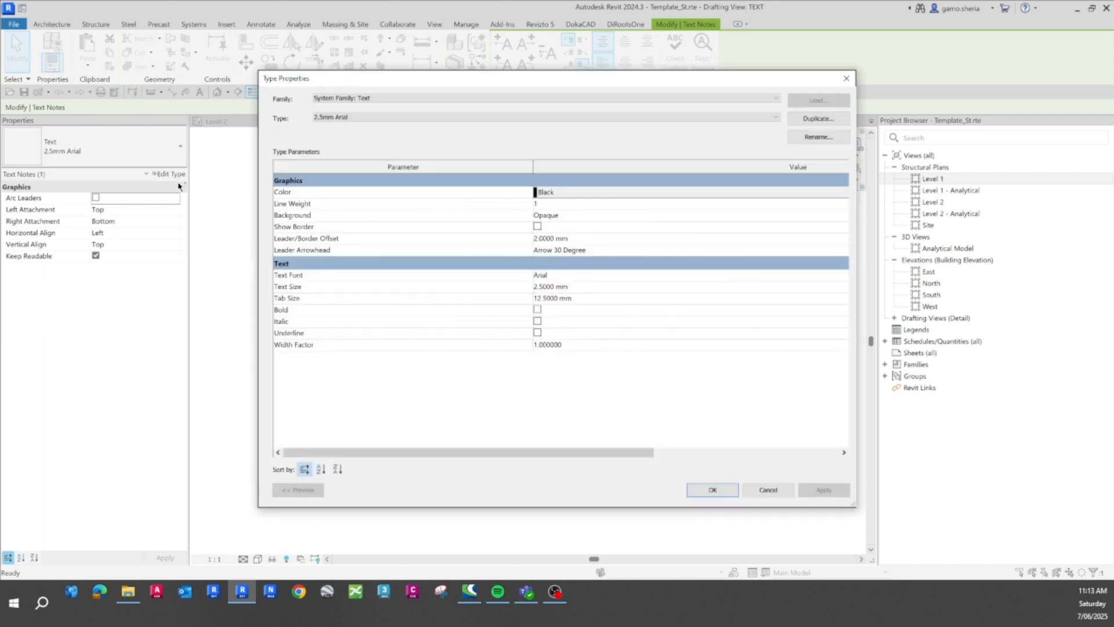
pyautogui.click(817, 118)
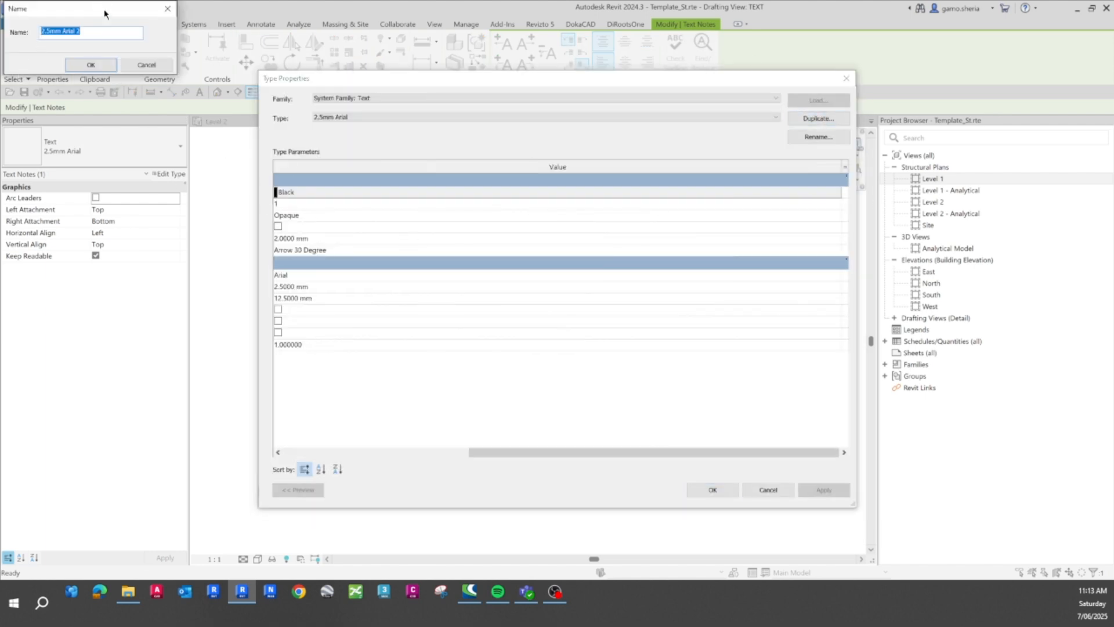
pyautogui.moveTo(107, 7); pyautogui.dragTo(543, 289)
pyautogui.click(518, 316)
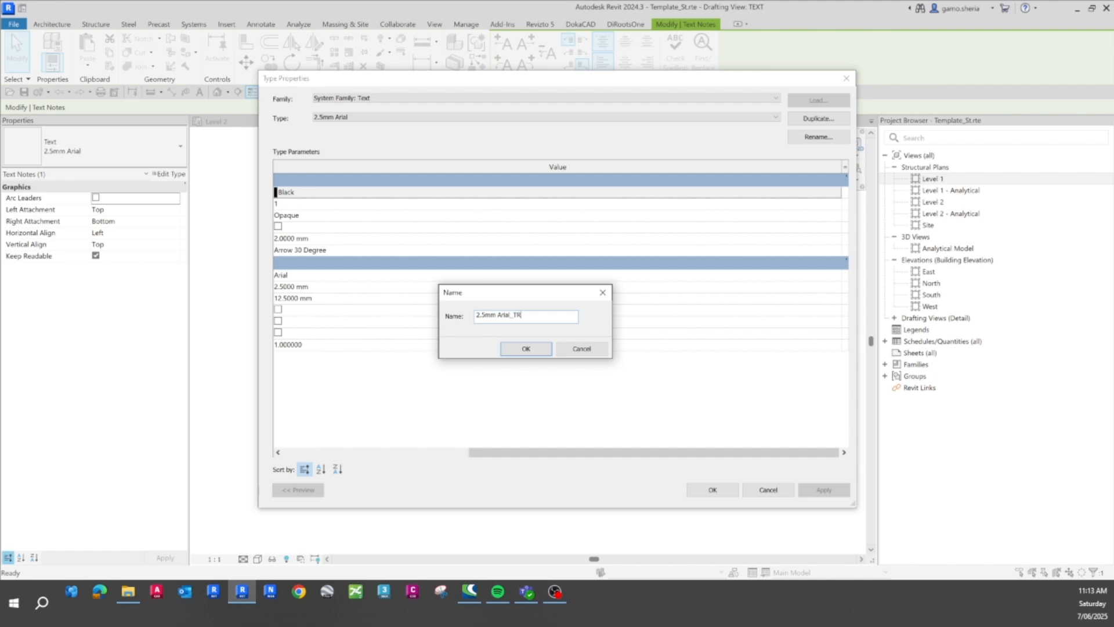
pyautogui.write('_TR')
pyautogui.click(526, 349)
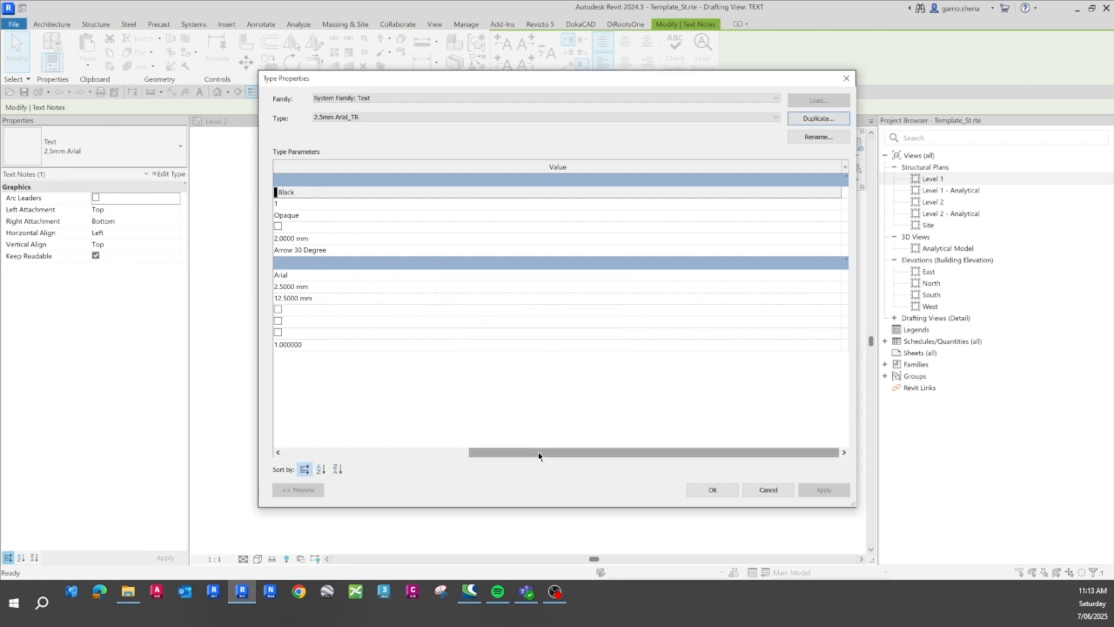
# Step: Set the background of the 2.5mm Arial_TR text type to Transparent
pyautogui.moveTo(538, 453); pyautogui.dragTo(353, 454)
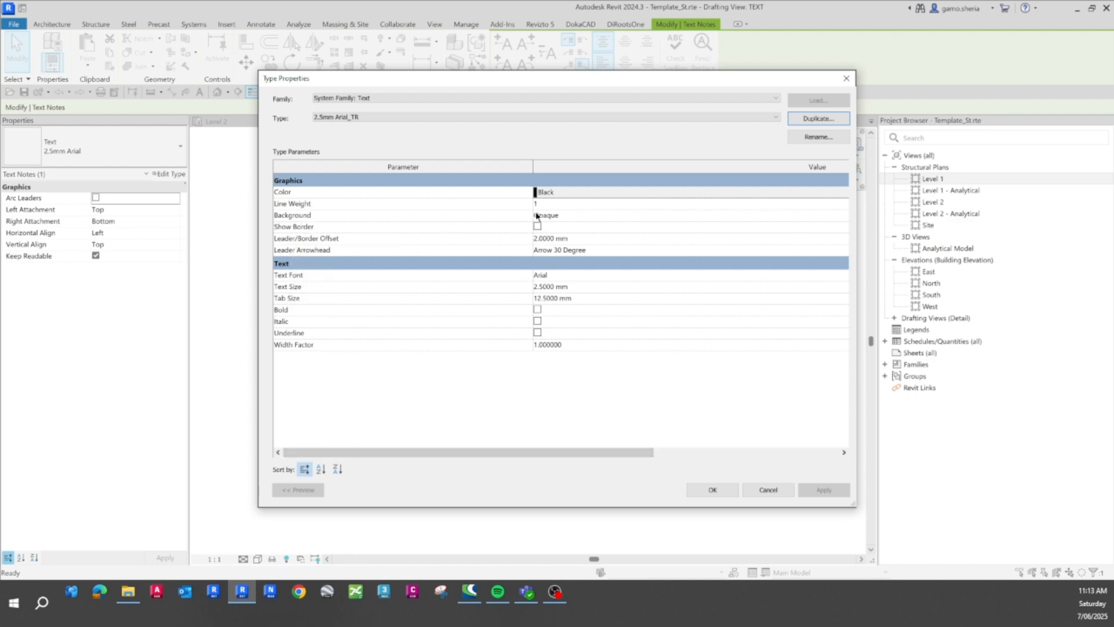
pyautogui.click(842, 217)
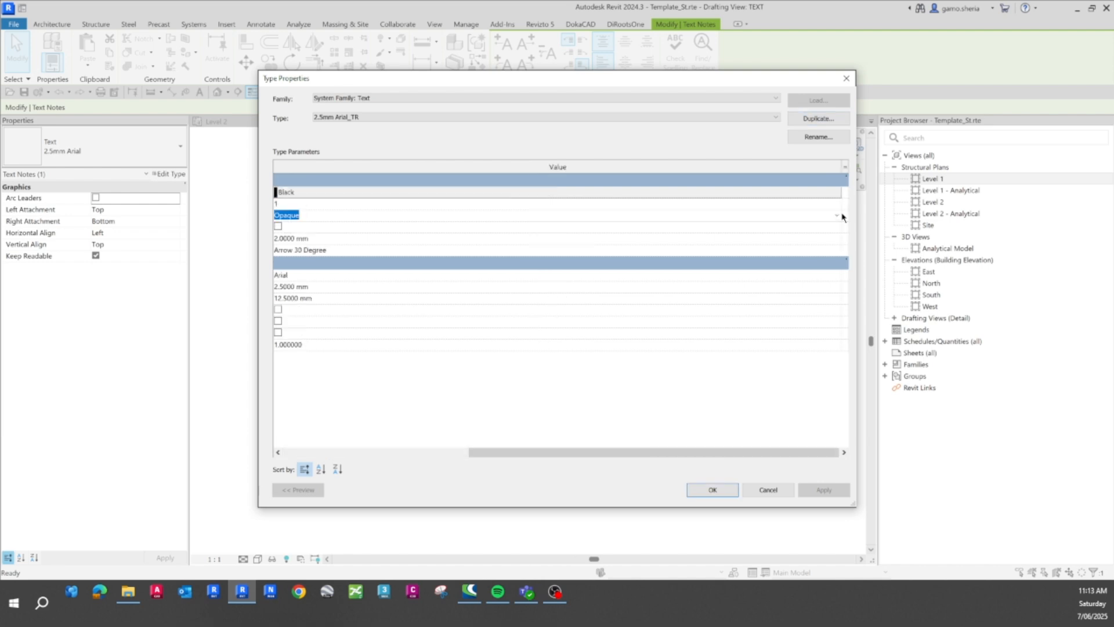
pyautogui.click(837, 215)
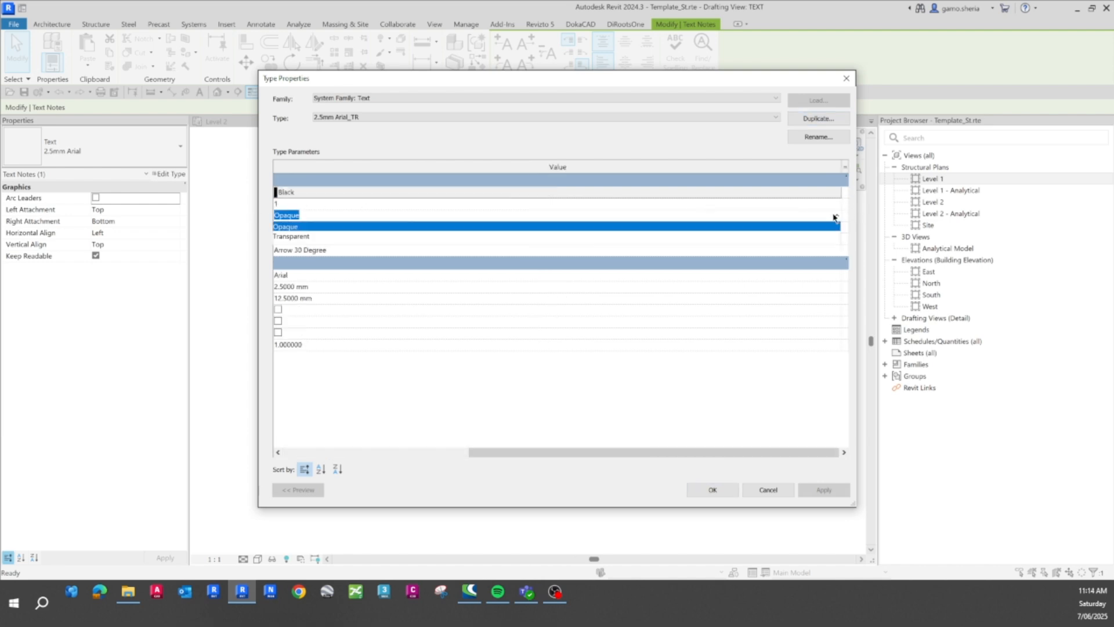
pyautogui.click(292, 237)
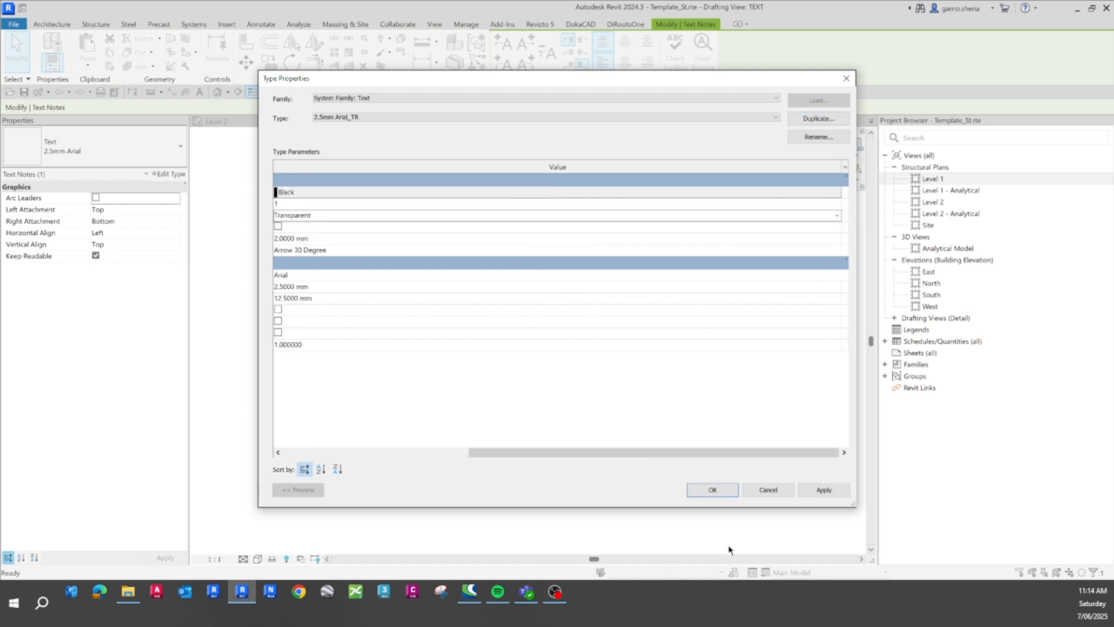
pyautogui.moveTo(773, 454); pyautogui.dragTo(513, 455)
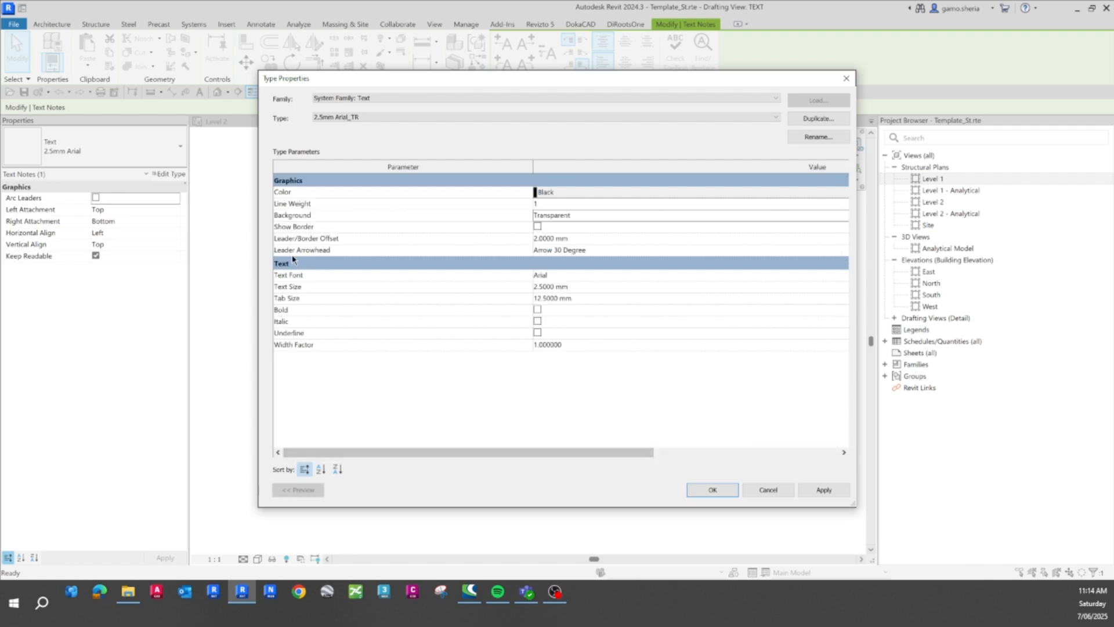
# Step: Set the tab size of the 2.5mm Arial_TR text type to 5 mm
pyautogui.click(567, 298)
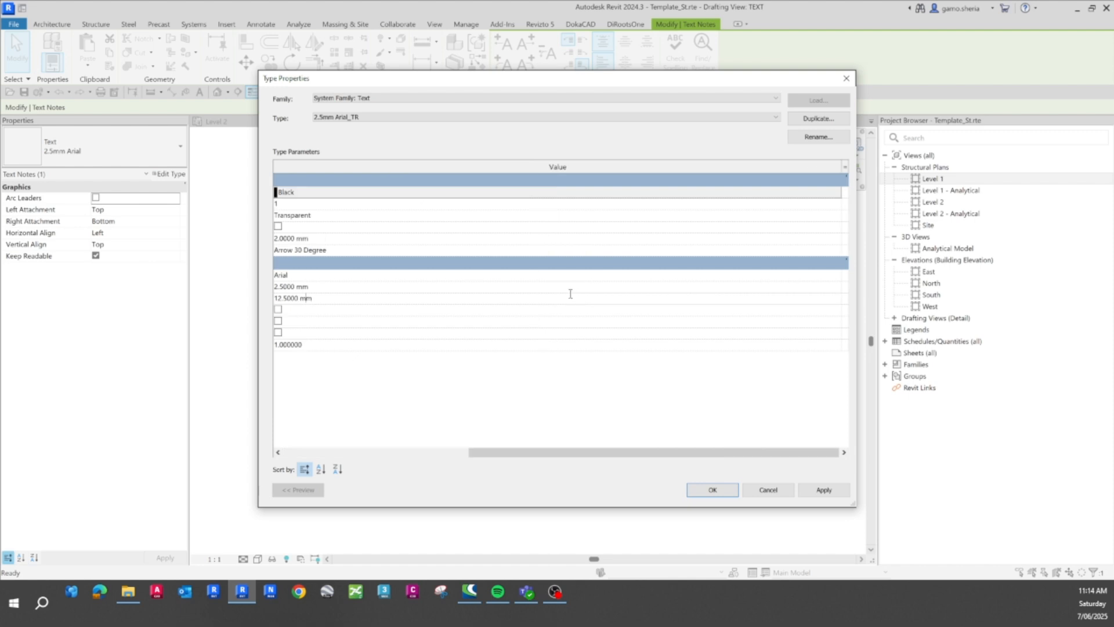
pyautogui.moveTo(673, 453); pyautogui.dragTo(458, 455)
pyautogui.moveTo(577, 299); pyautogui.dragTo(470, 298)
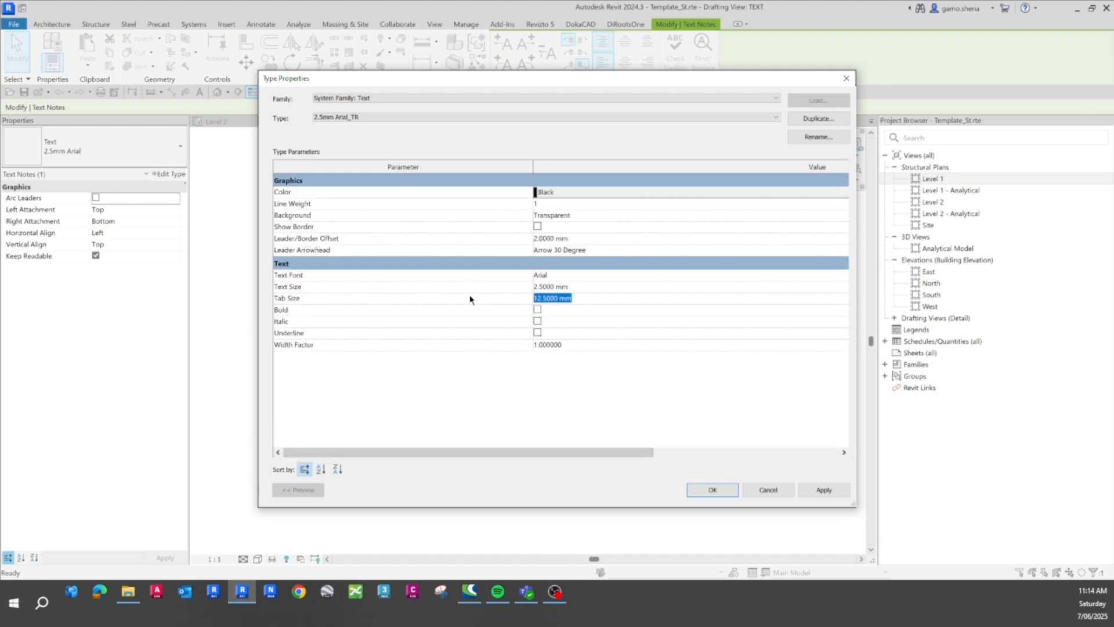
pyautogui.rightClick(470, 298)
pyautogui.press('Escape')
pyautogui.write('5')
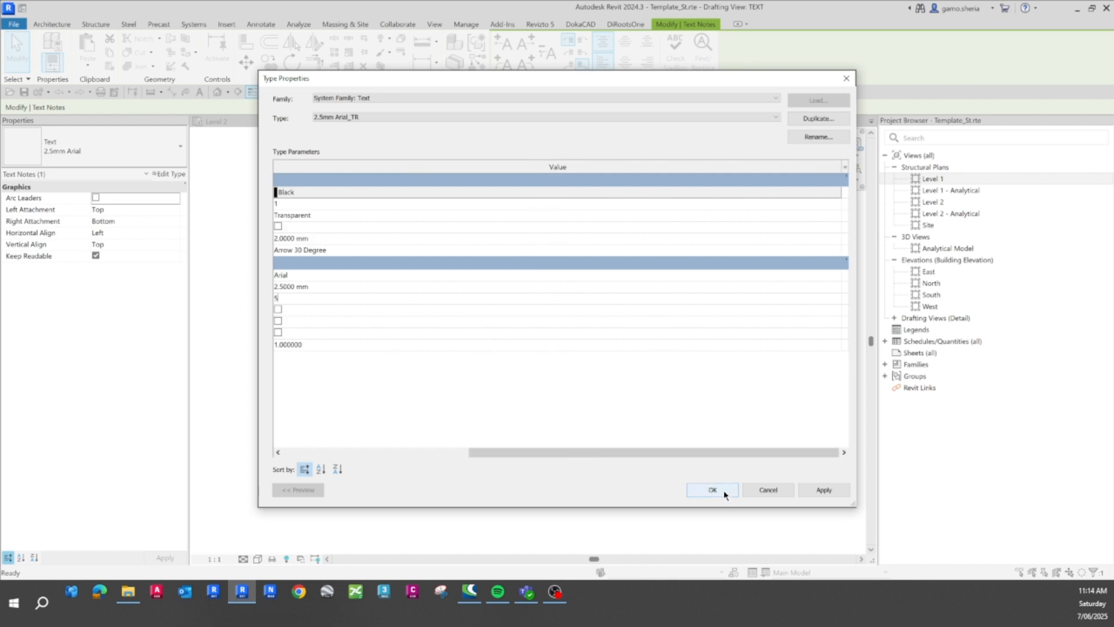
pyautogui.click(680, 263)
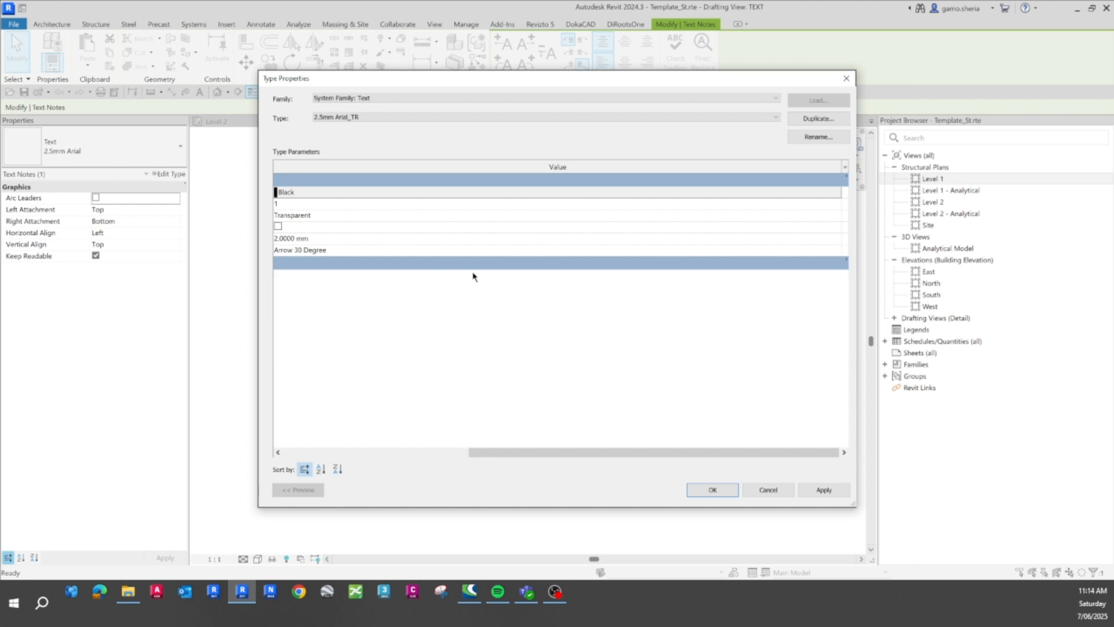
pyautogui.click(522, 251)
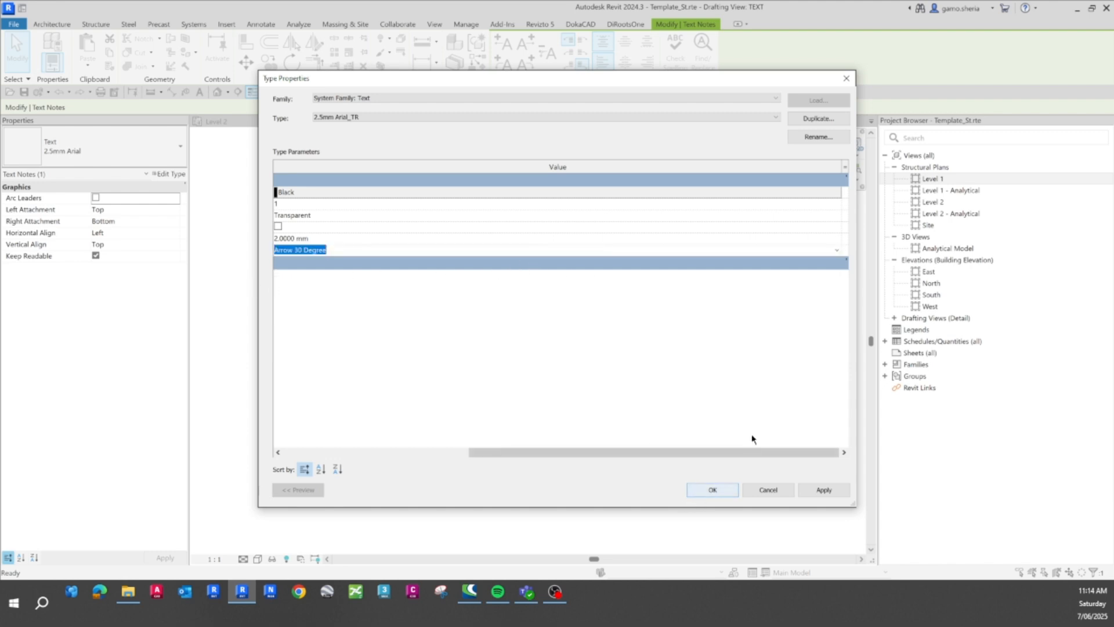
pyautogui.moveTo(757, 451); pyautogui.dragTo(434, 452)
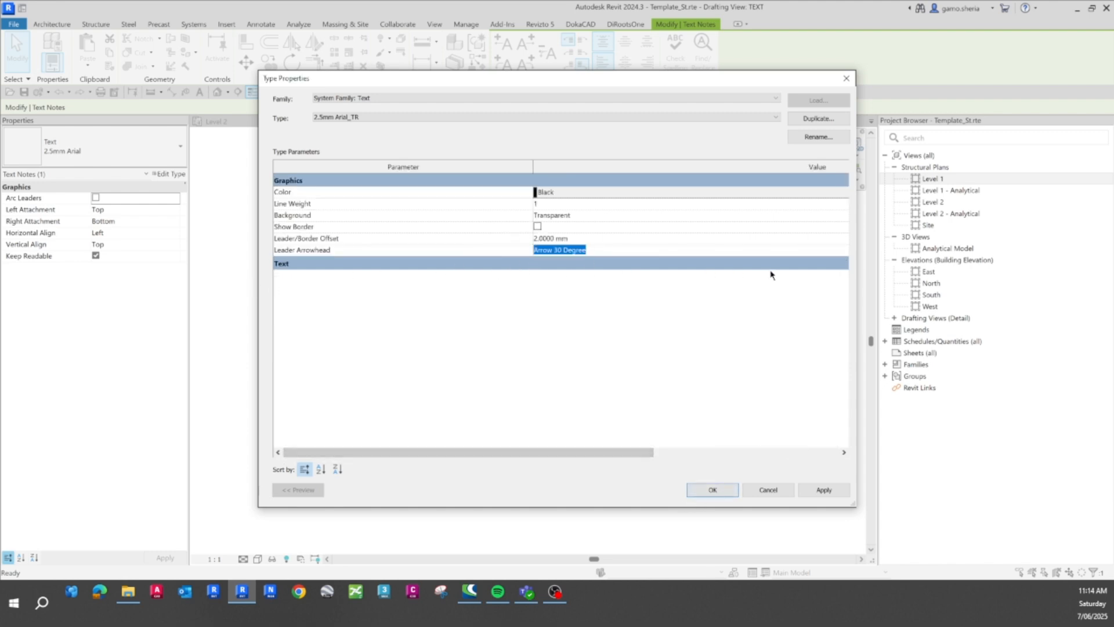
# Step: Rename the 2.5mm Arial_TR text type as 2.5mm Arial_ARROW_TR and accept its type properties
pyautogui.click(842, 250)
pyautogui.moveTo(600, 248); pyautogui.dragTo(508, 249)
pyautogui.click(714, 490)
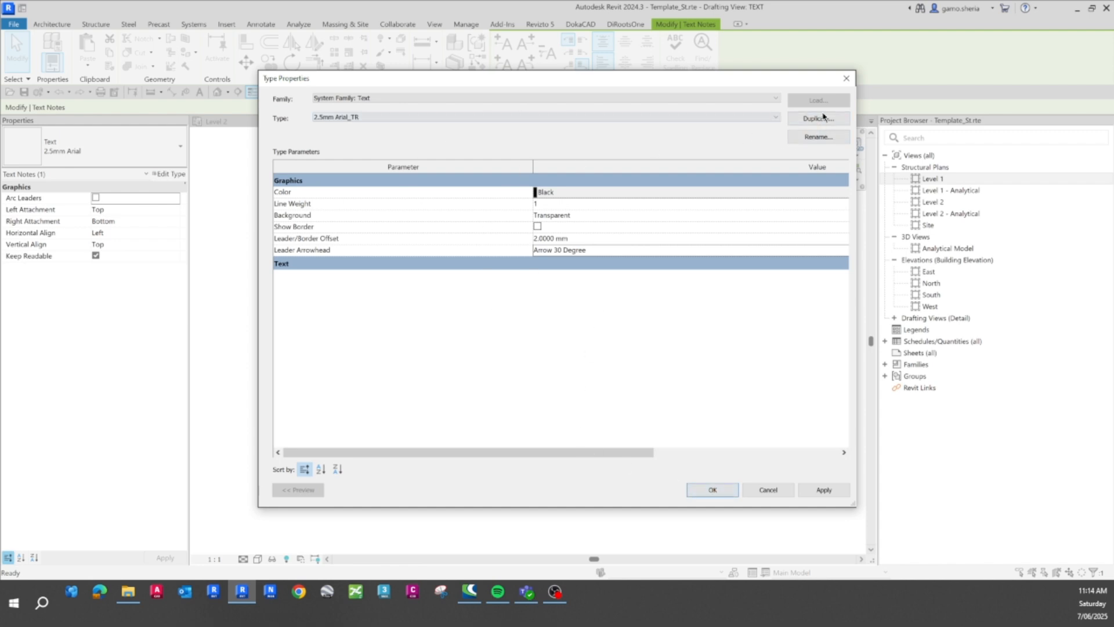
pyautogui.click(818, 137)
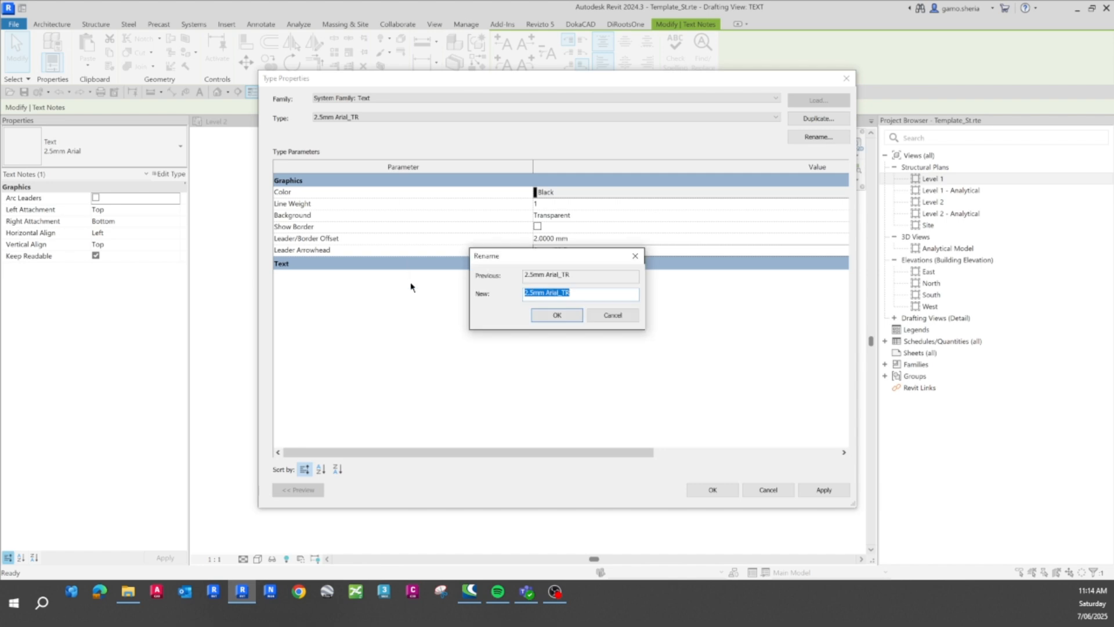
pyautogui.click(561, 292)
pyautogui.write('ARROW_')
pyautogui.click(566, 318)
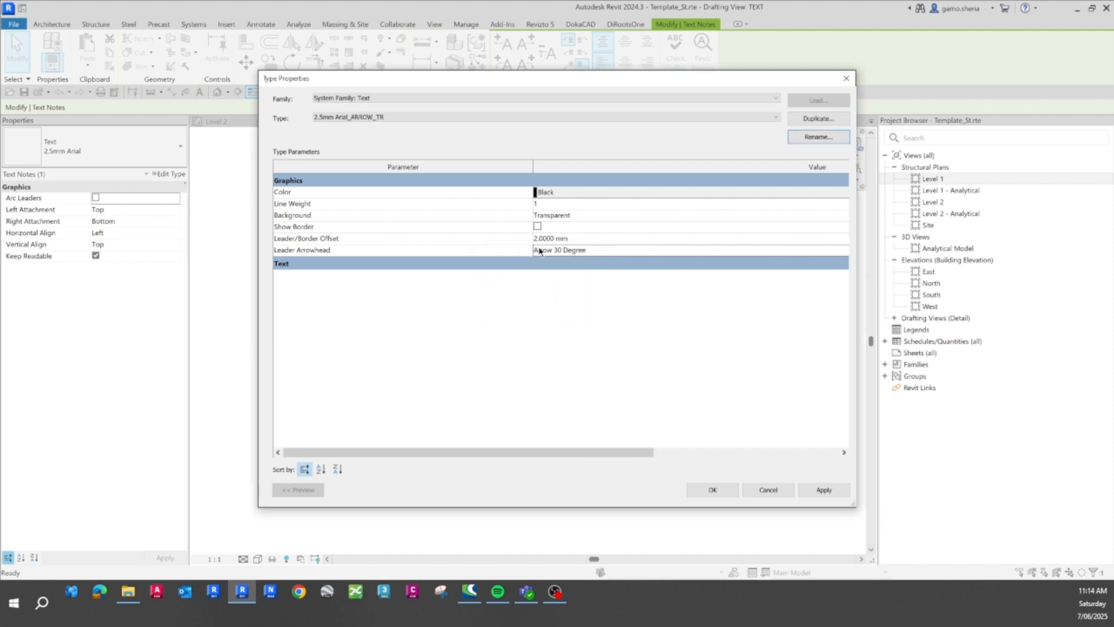
pyautogui.click(714, 488)
pyautogui.scroll(-2, 533, 360)
pyautogui.scroll(5, 447, 348)
pyautogui.click(408, 423)
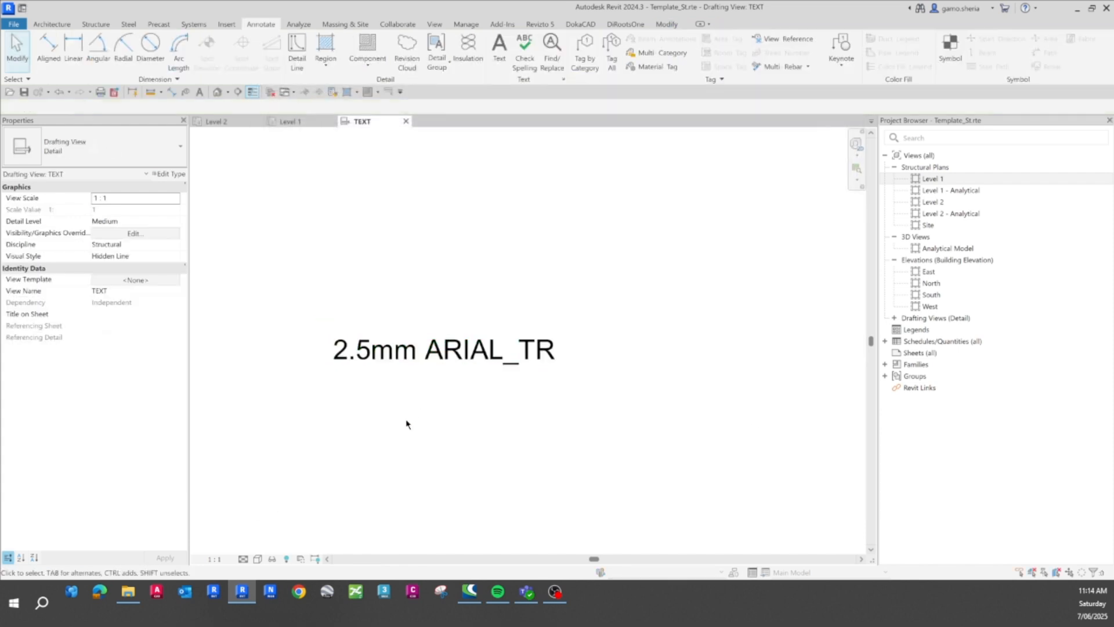
# Step: Review the text note's type properties, including its leader arrowhead and text settings, without changing them
pyautogui.moveTo(408, 423); pyautogui.dragTo(602, 360, button='middle')
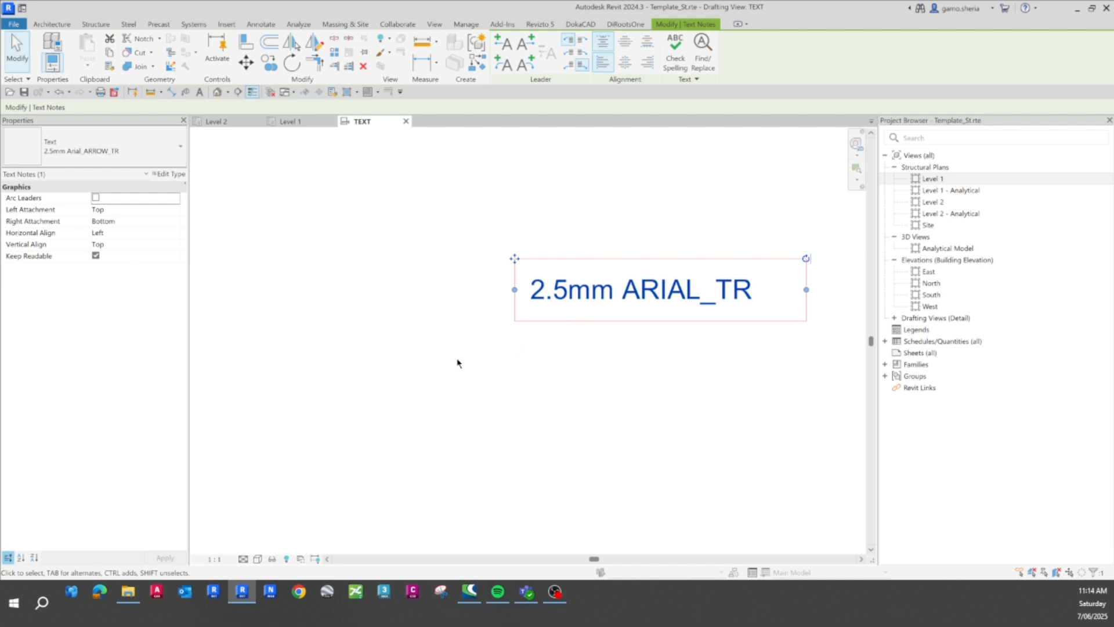
pyautogui.click(388, 355)
pyautogui.press('t')
pyautogui.press('p')
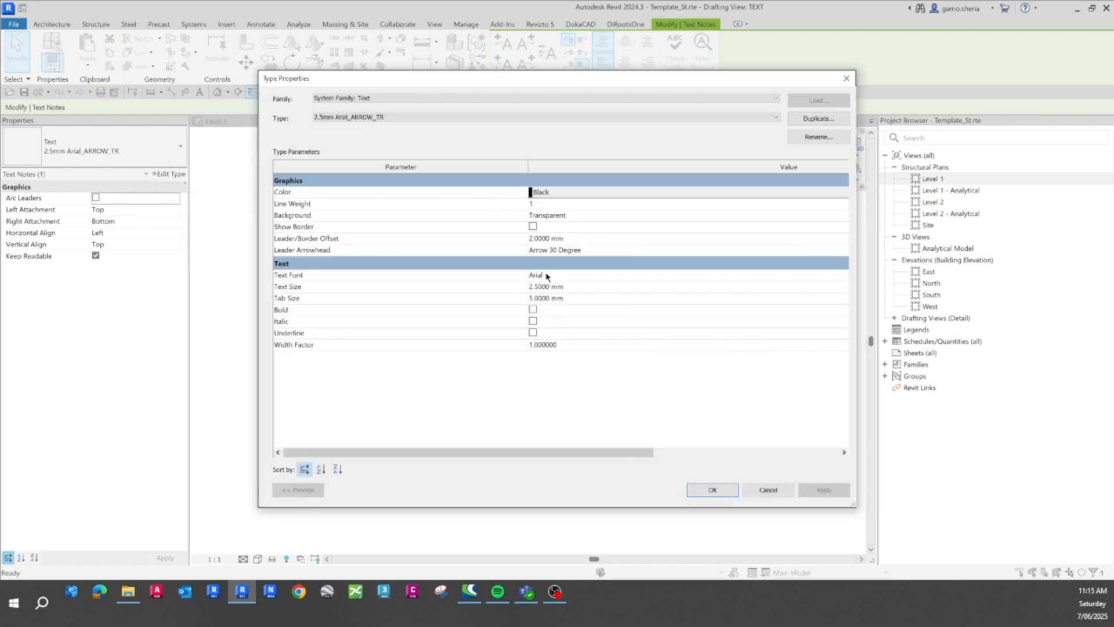
pyautogui.press('Escape')
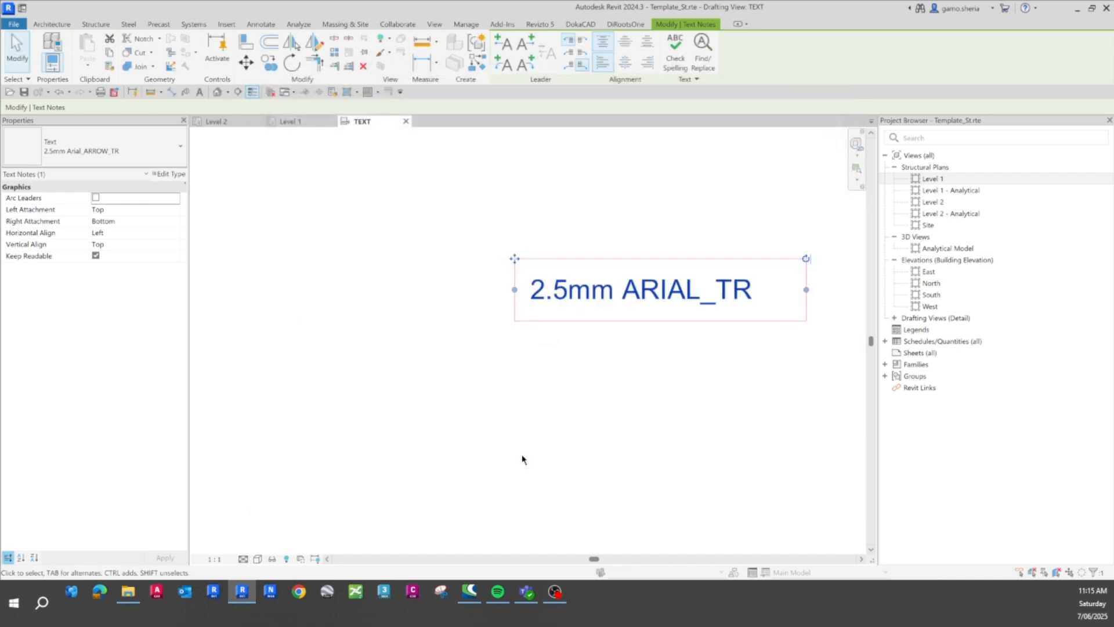
pyautogui.press('Escape')
# Step: Add a left side straight leader to the 2.5mm ARIAL_TR text note
pyautogui.click(582, 334)
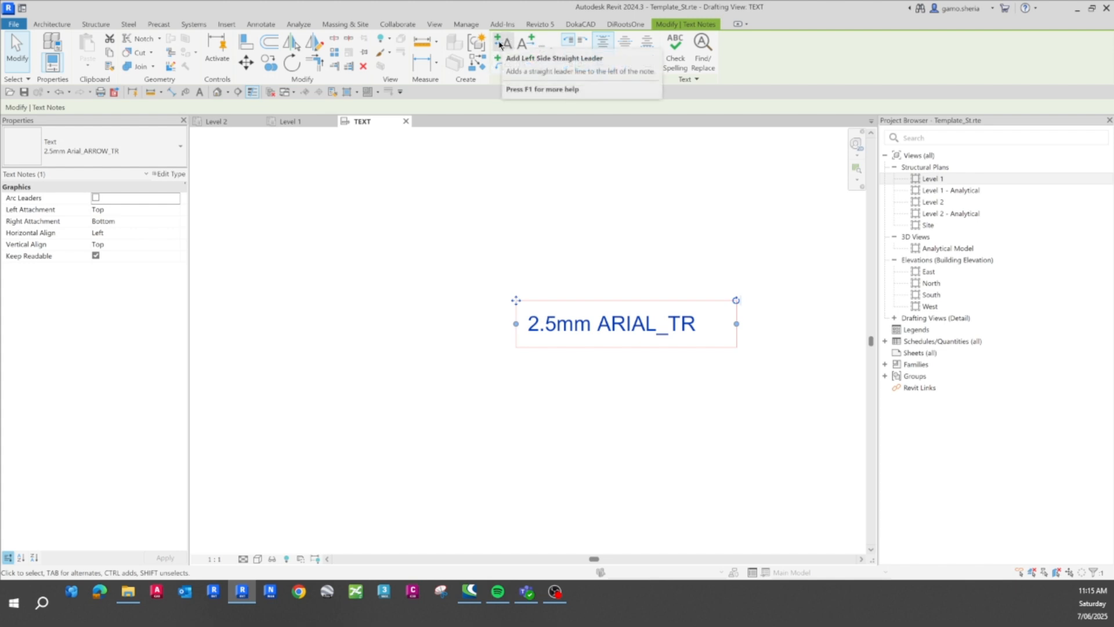
pyautogui.click(499, 47)
pyautogui.click(450, 351)
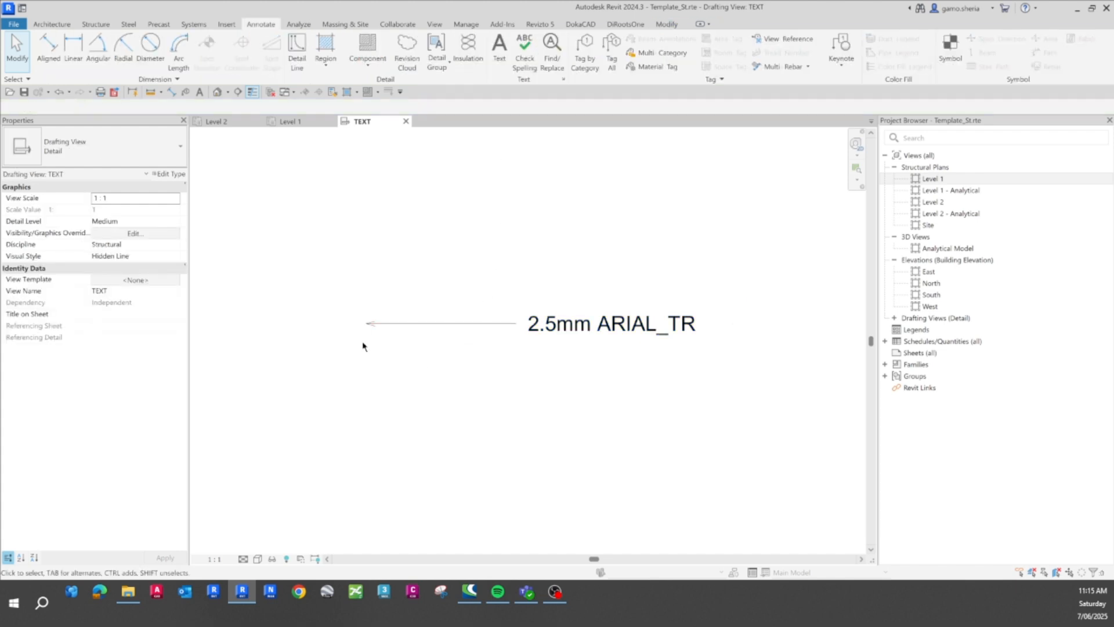
pyautogui.scroll(3, 372, 337)
pyautogui.click(398, 325)
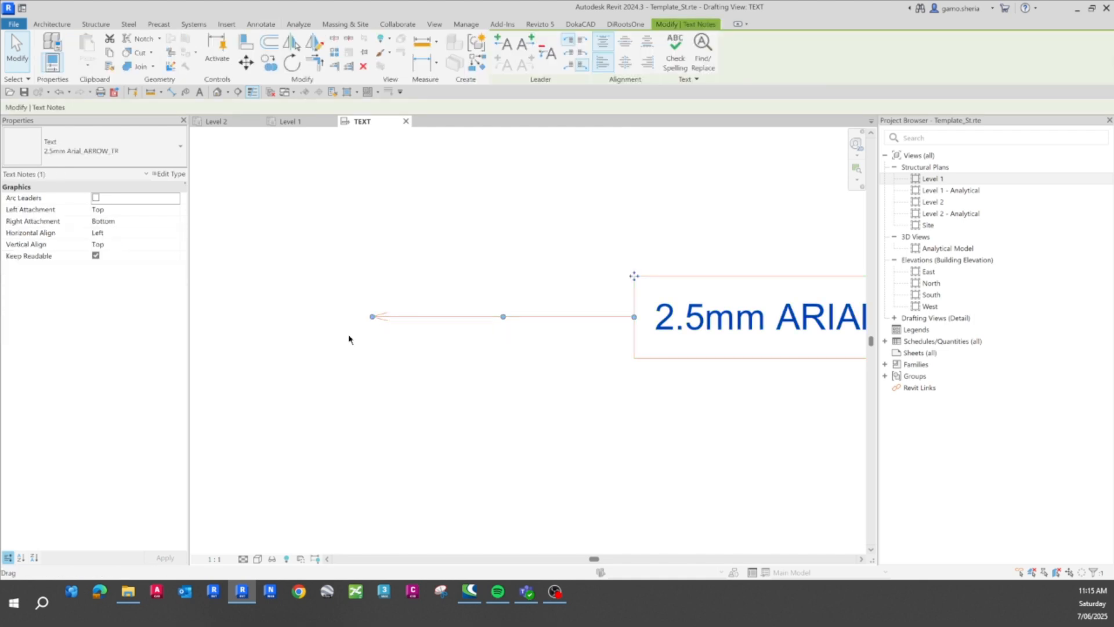
pyautogui.moveTo(308, 405); pyautogui.dragTo(263, 480, button='middle')
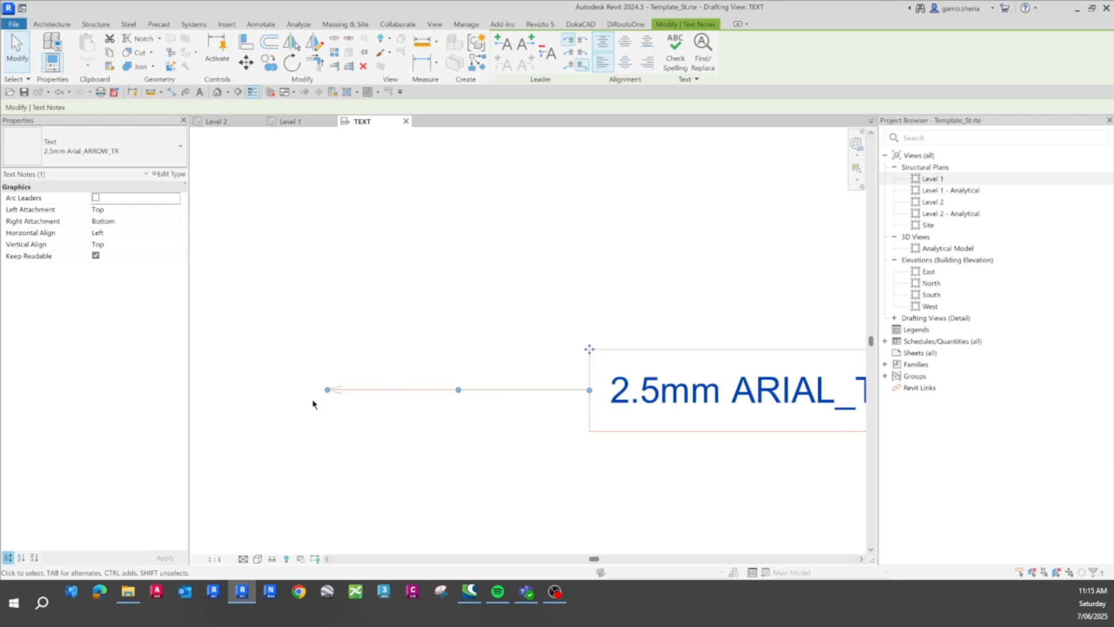
pyautogui.click(320, 417)
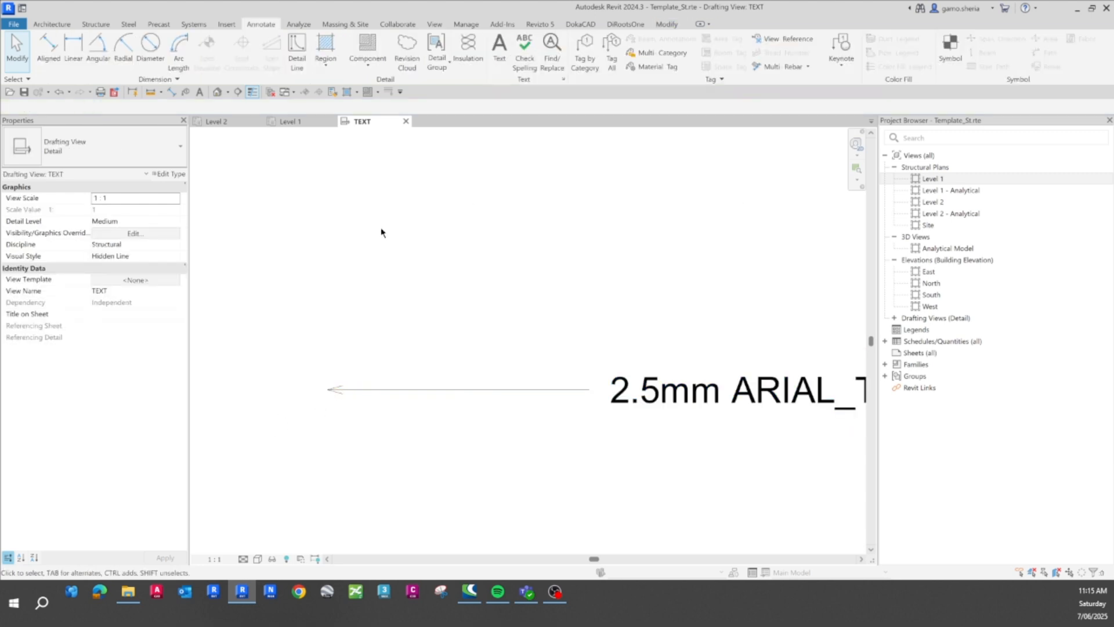
# Step: Examine the available arrowhead types in the annotation arrowhead settings, including the properties of Arrow Filled 20 Degree
pyautogui.click(468, 25)
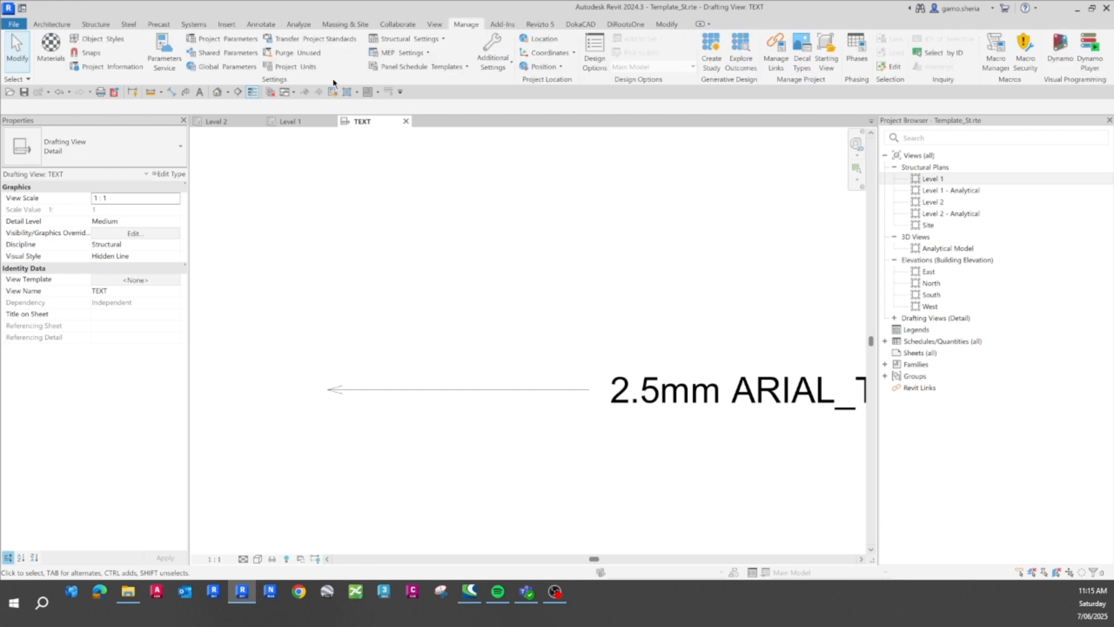
pyautogui.click(492, 58)
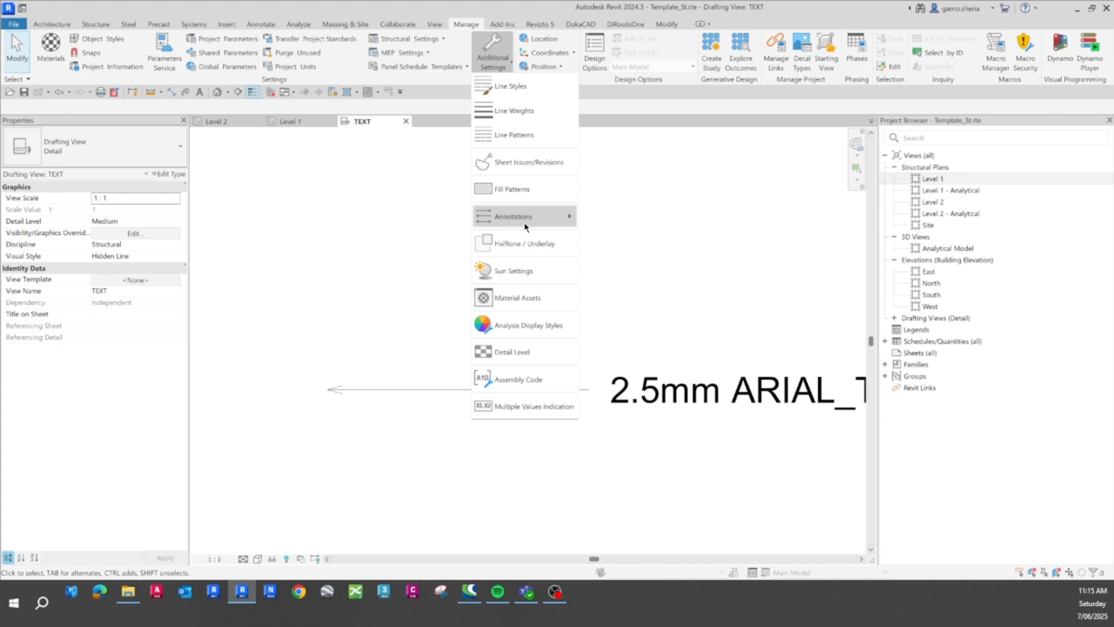
pyautogui.moveTo(525, 227)
pyautogui.click(598, 216)
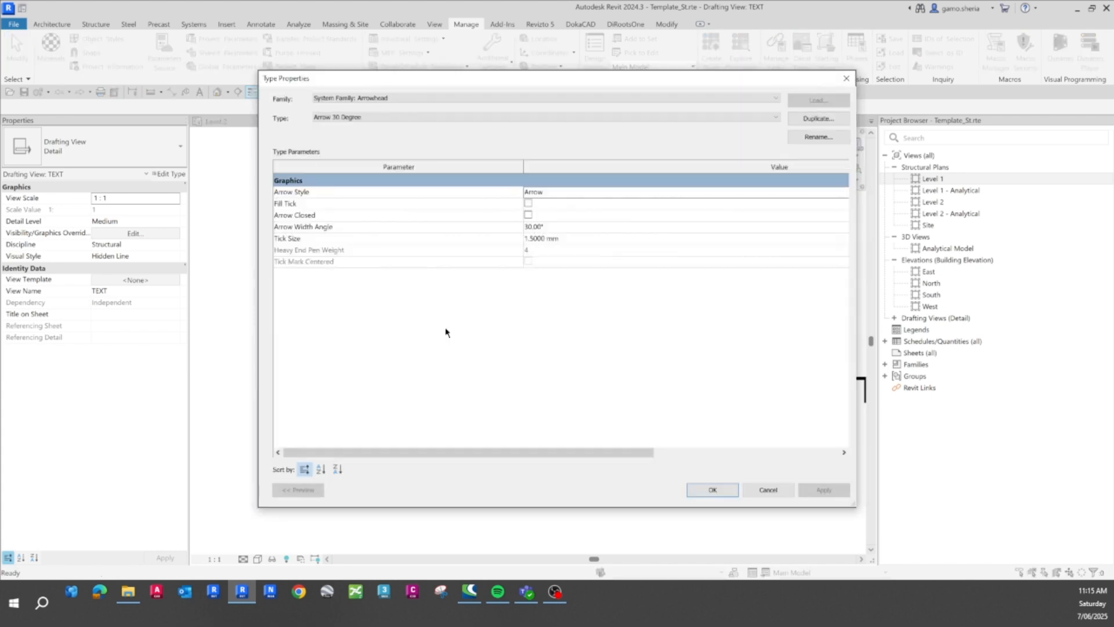
pyautogui.click(422, 118)
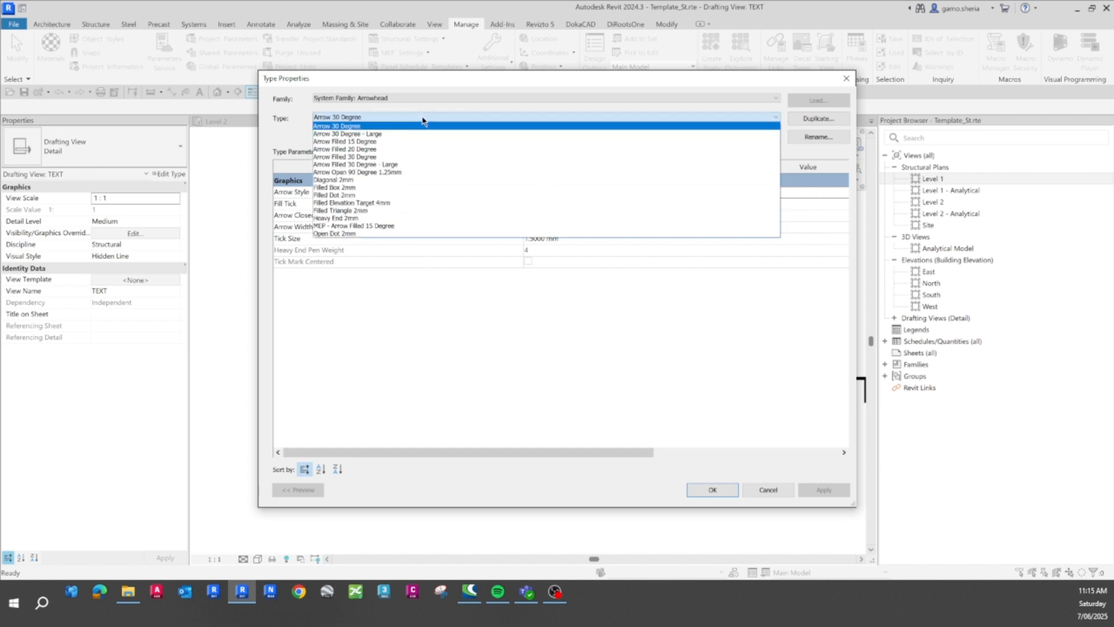
pyautogui.click(422, 119)
pyautogui.click(423, 118)
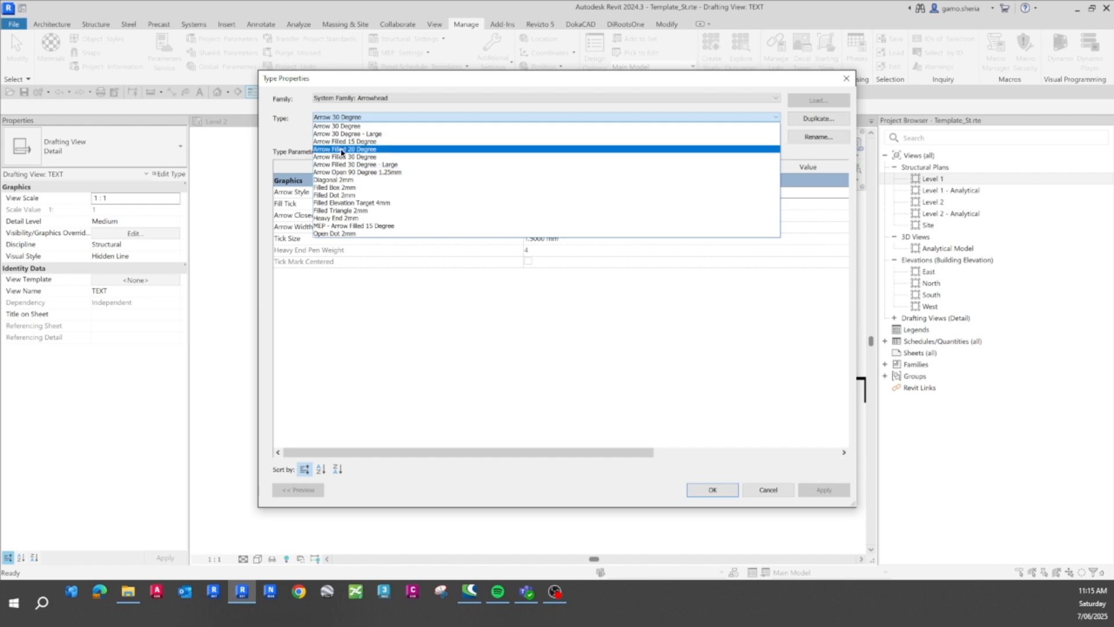
pyautogui.click(342, 149)
pyautogui.press('Return')
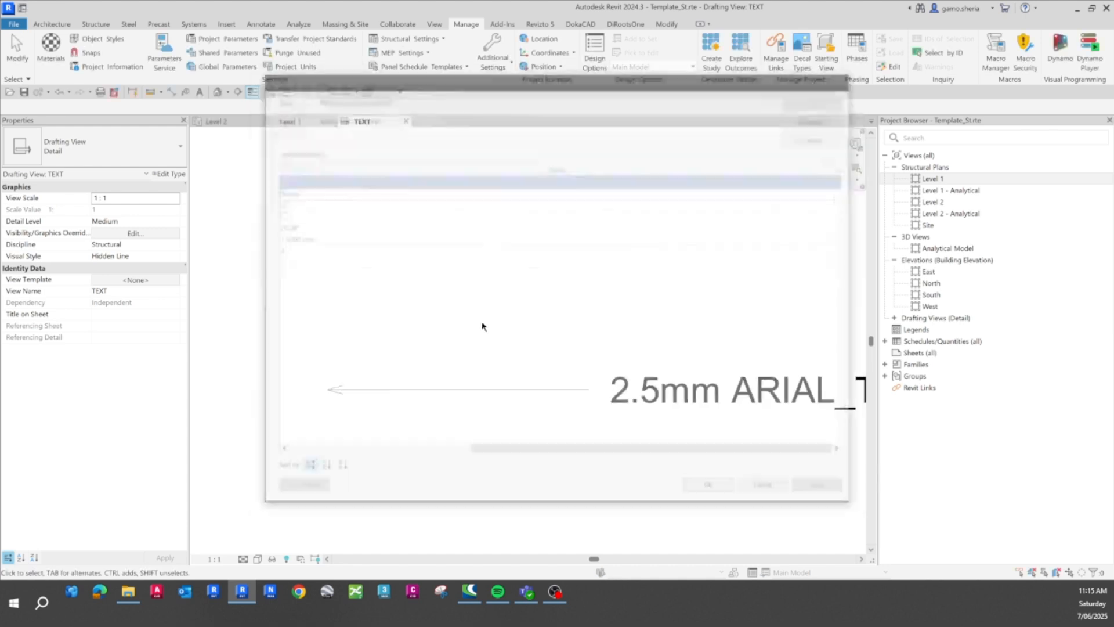
# Step: Set the leader arrowhead of the 2.5mm Arial_ARROW_TR text type to Arrow Filled 20 Degree
pyautogui.click(646, 404)
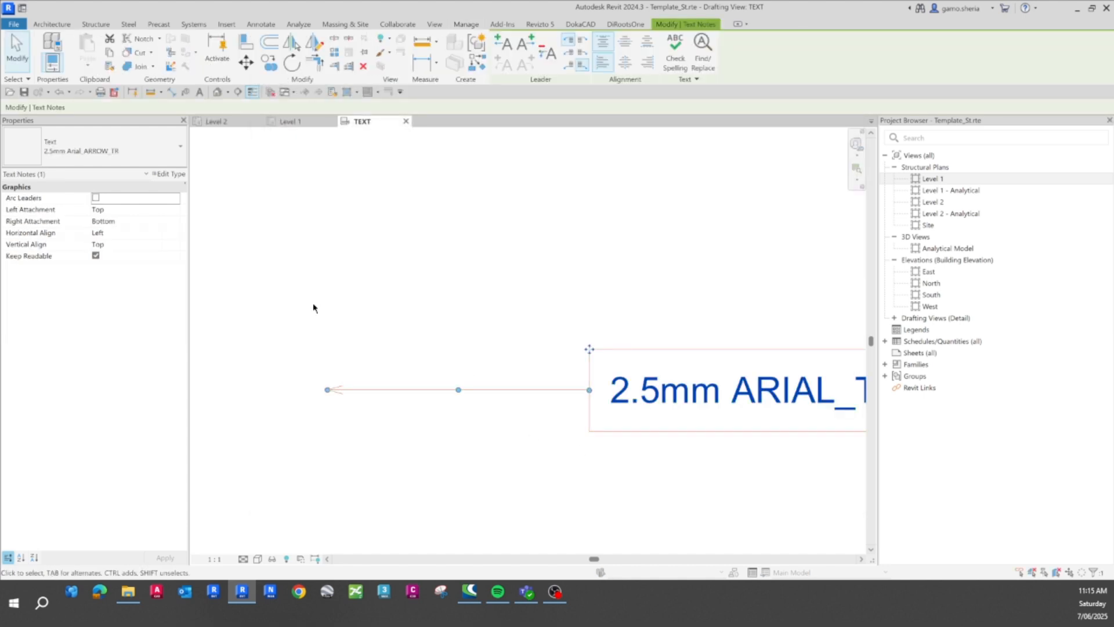
pyautogui.click(170, 173)
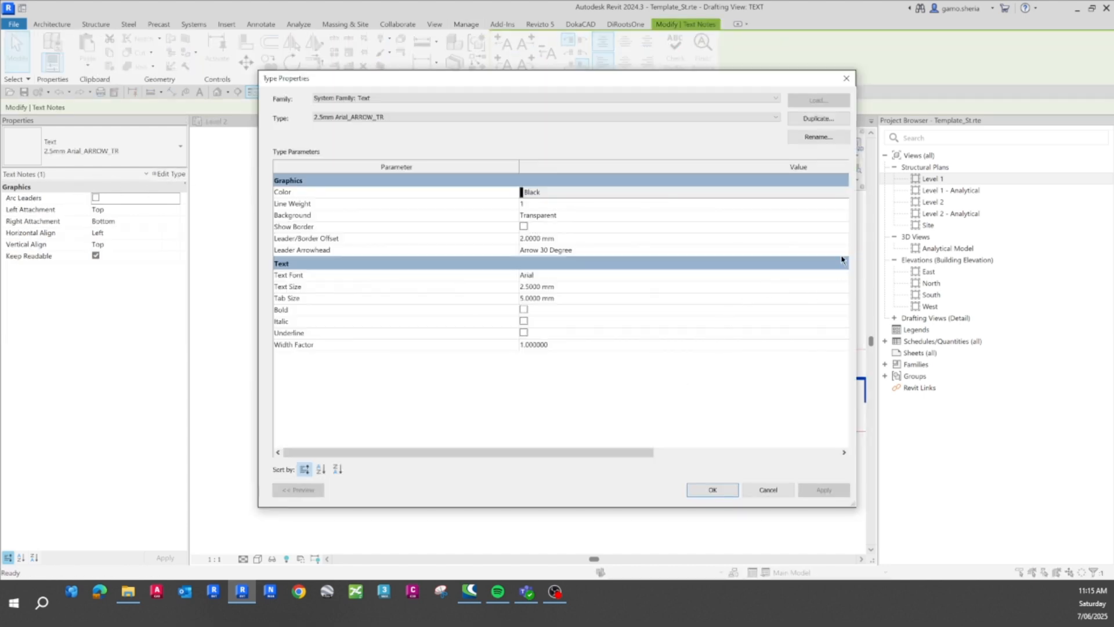
pyautogui.click(842, 253)
pyautogui.click(837, 253)
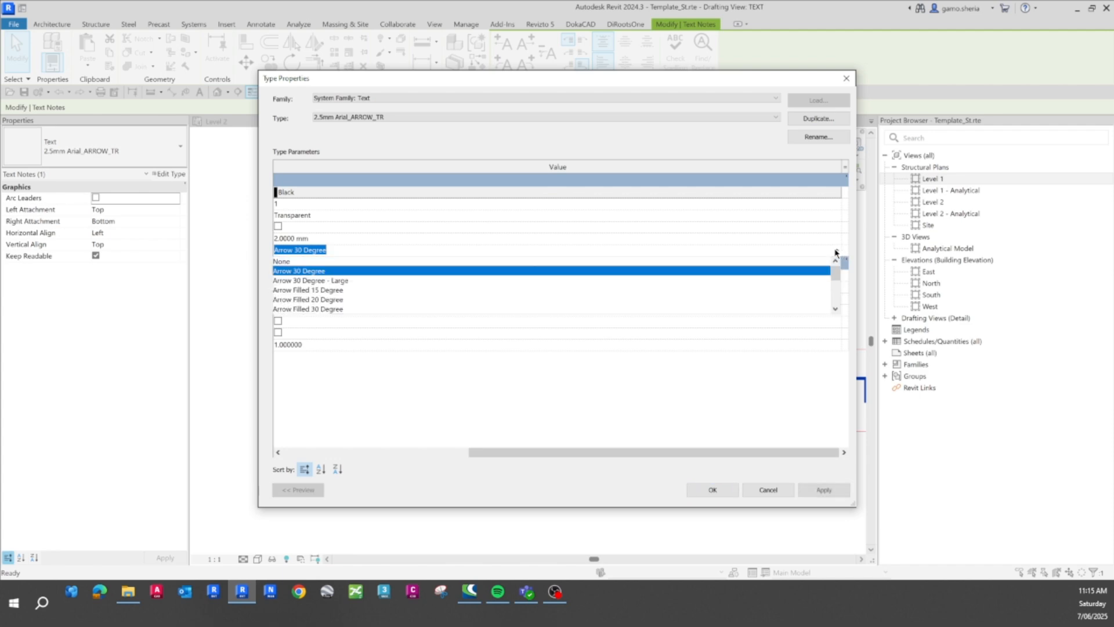
pyautogui.click(304, 299)
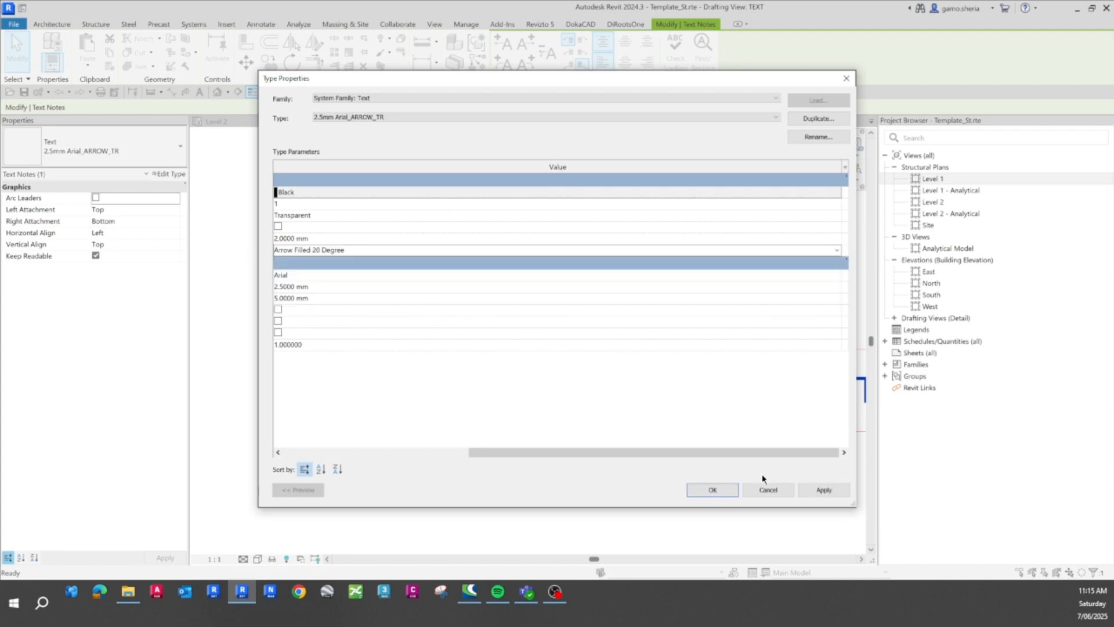
pyautogui.click(712, 490)
pyautogui.click(321, 408)
pyautogui.scroll(3, 326, 403)
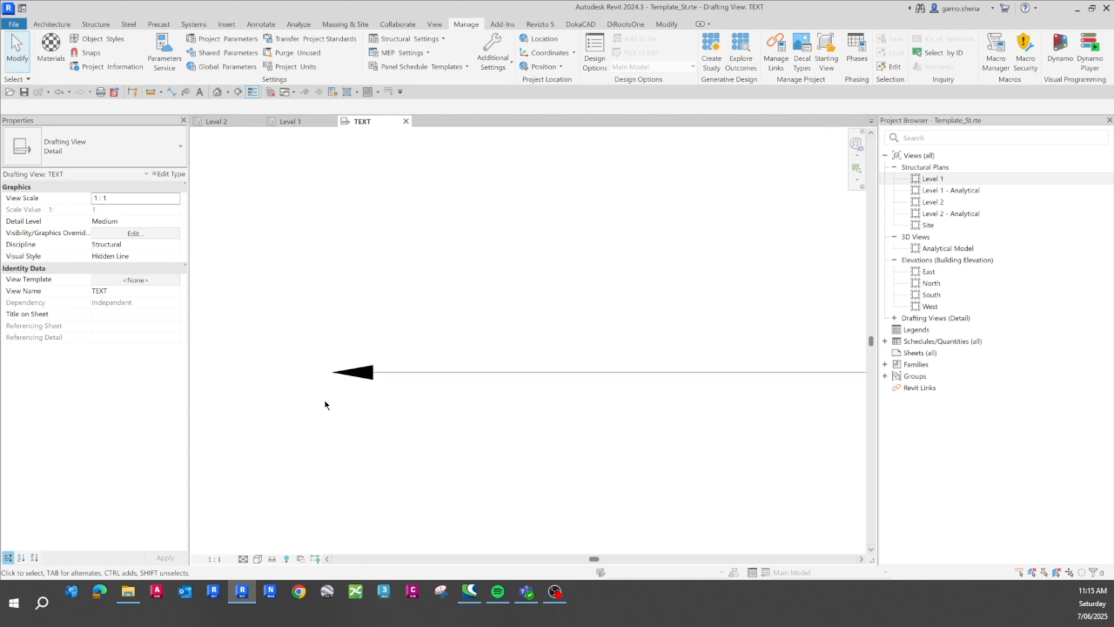
# Step: Copy the text note with its leader straight down to create a second note below the original
pyautogui.scroll(-3, 363, 390)
pyautogui.click(406, 375)
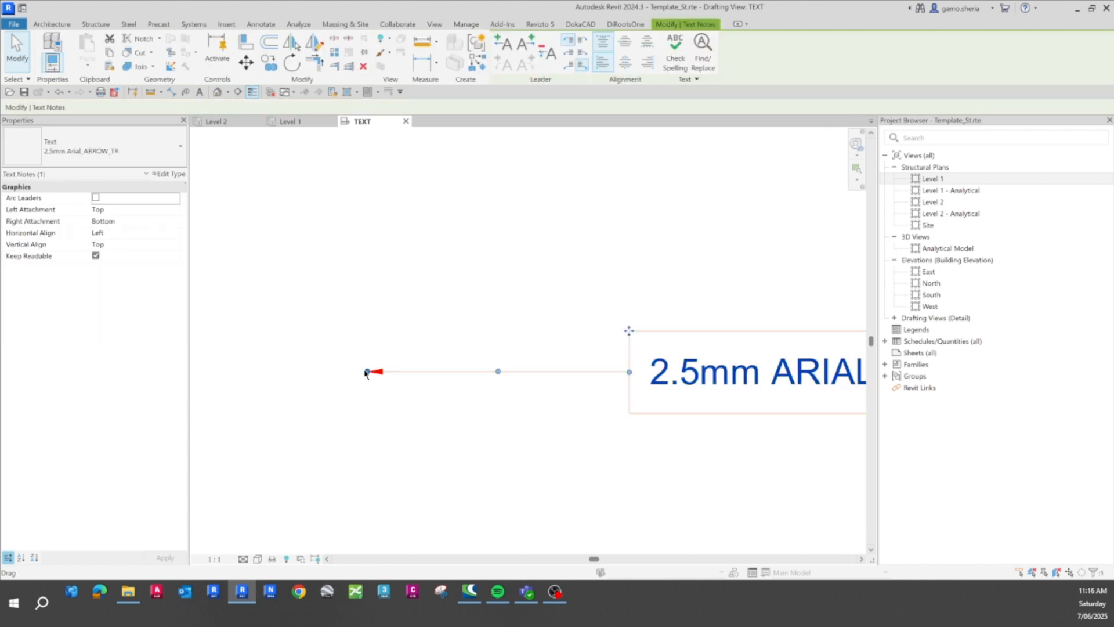
pyautogui.scroll(-5, 375, 348)
pyautogui.scroll(2, 433, 355)
pyautogui.click(411, 396)
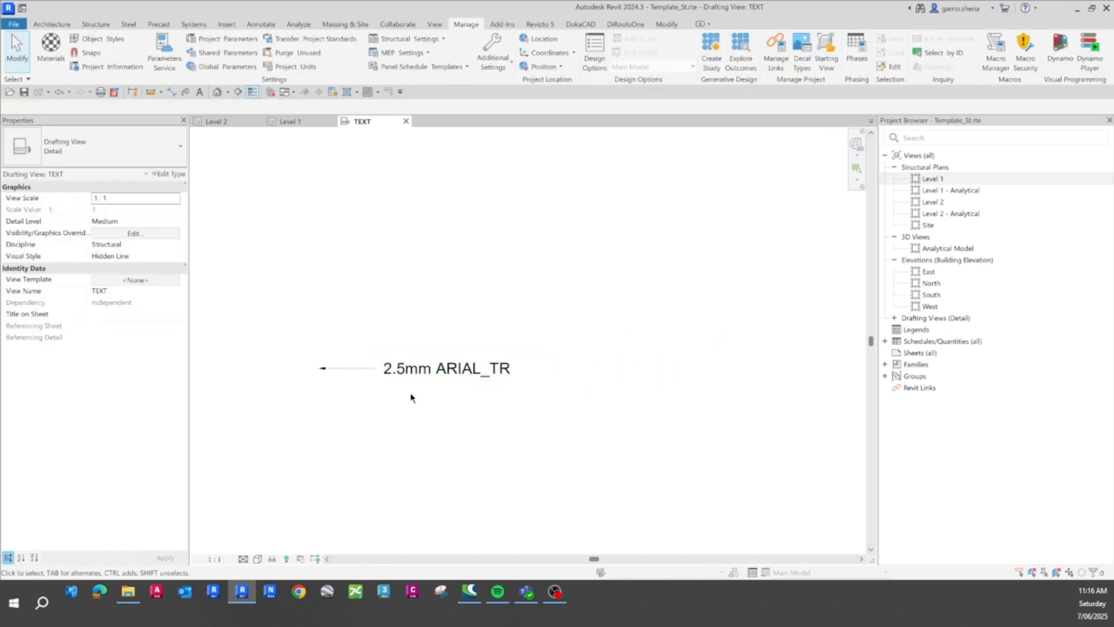
pyautogui.click(439, 371)
pyautogui.press('c')
pyautogui.press('o')
pyautogui.click(439, 371)
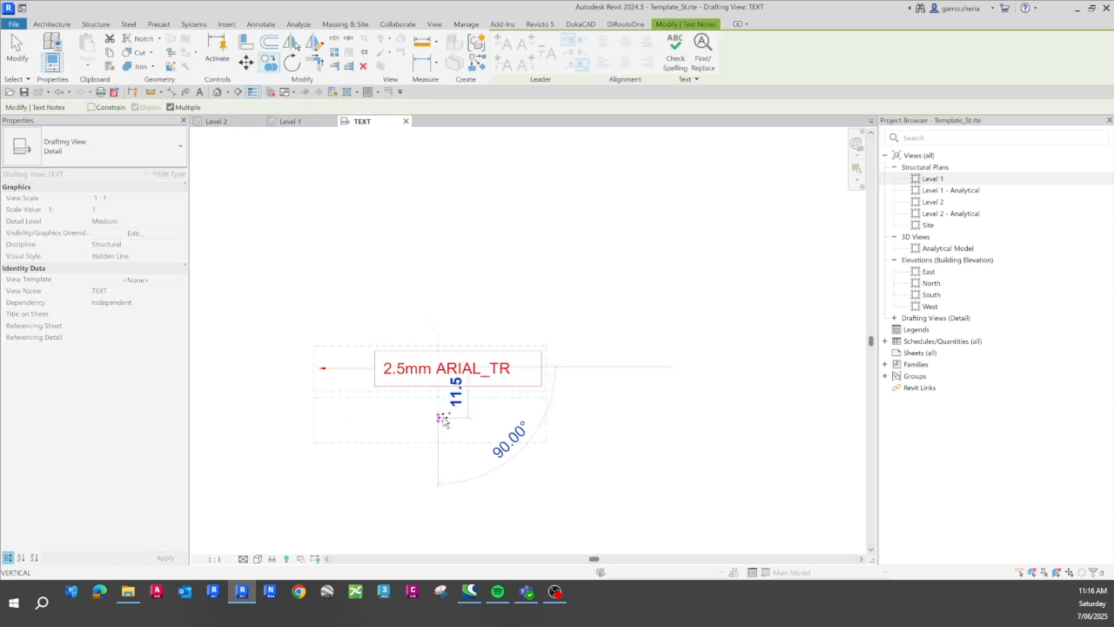
pyautogui.click(443, 423)
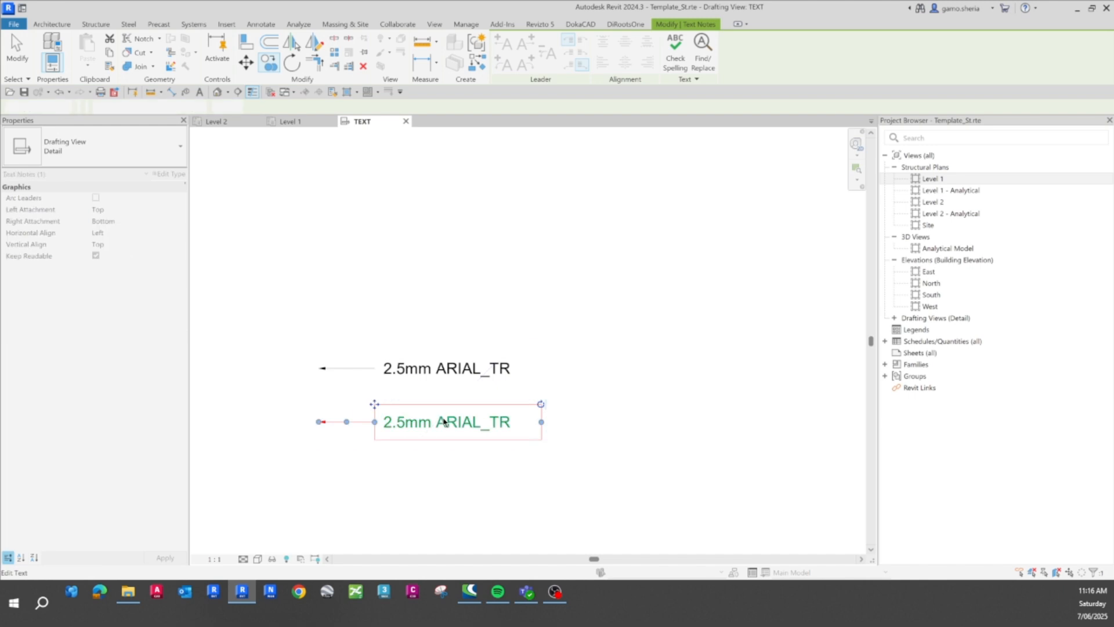
pyautogui.press('Escape')
# Step: Move the copied text note straight up so it sits closer beneath the original note
pyautogui.click(460, 425)
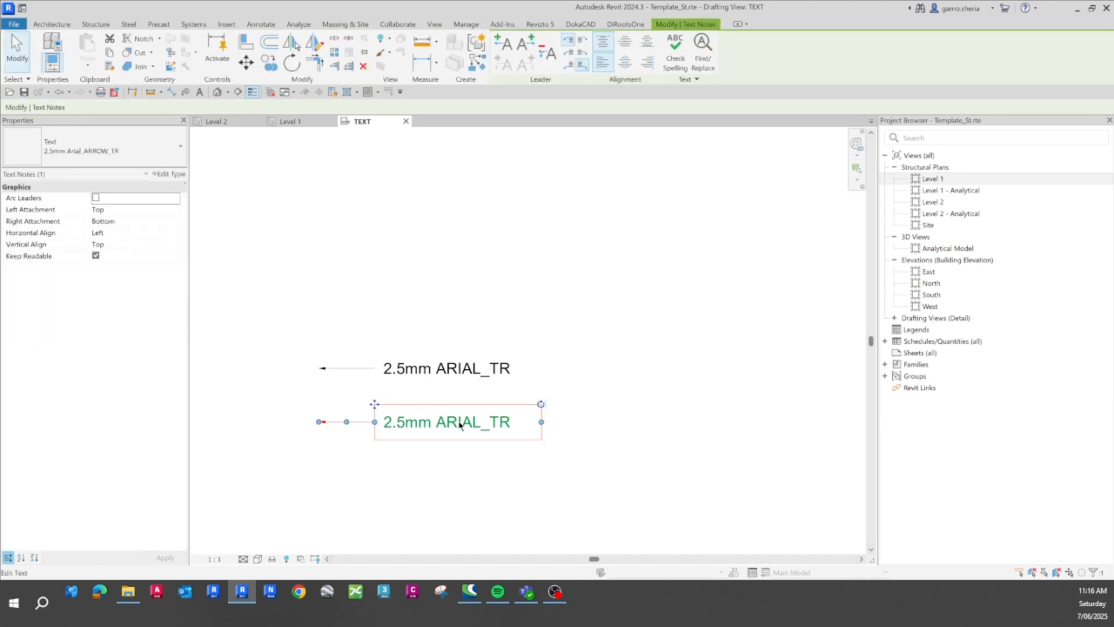
pyautogui.press('m')
pyautogui.press('v')
pyautogui.click(443, 419)
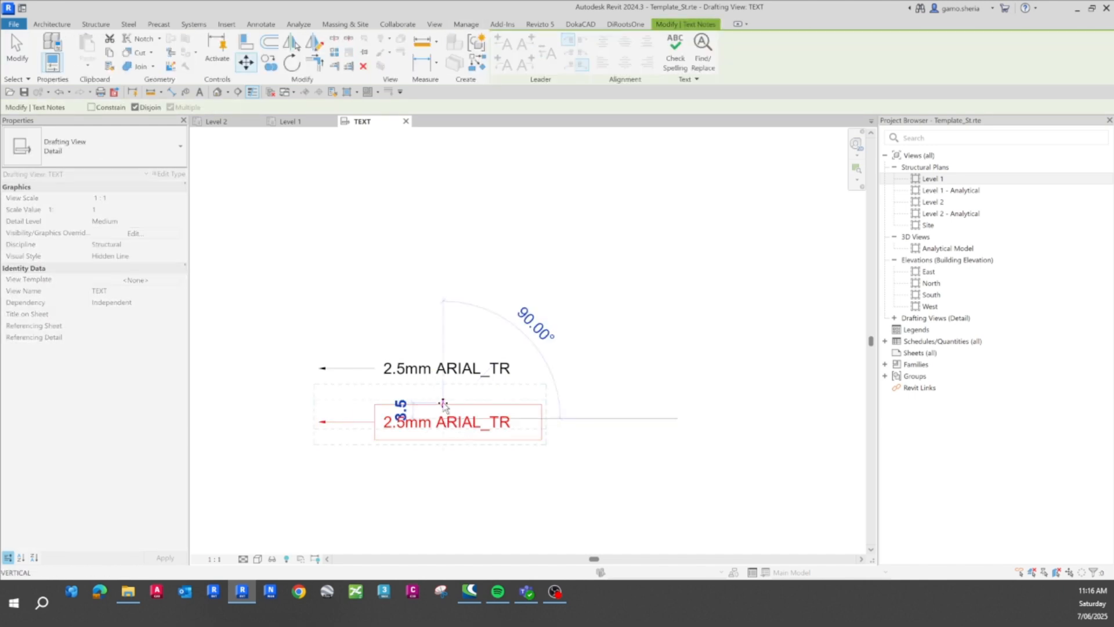
pyautogui.click(442, 400)
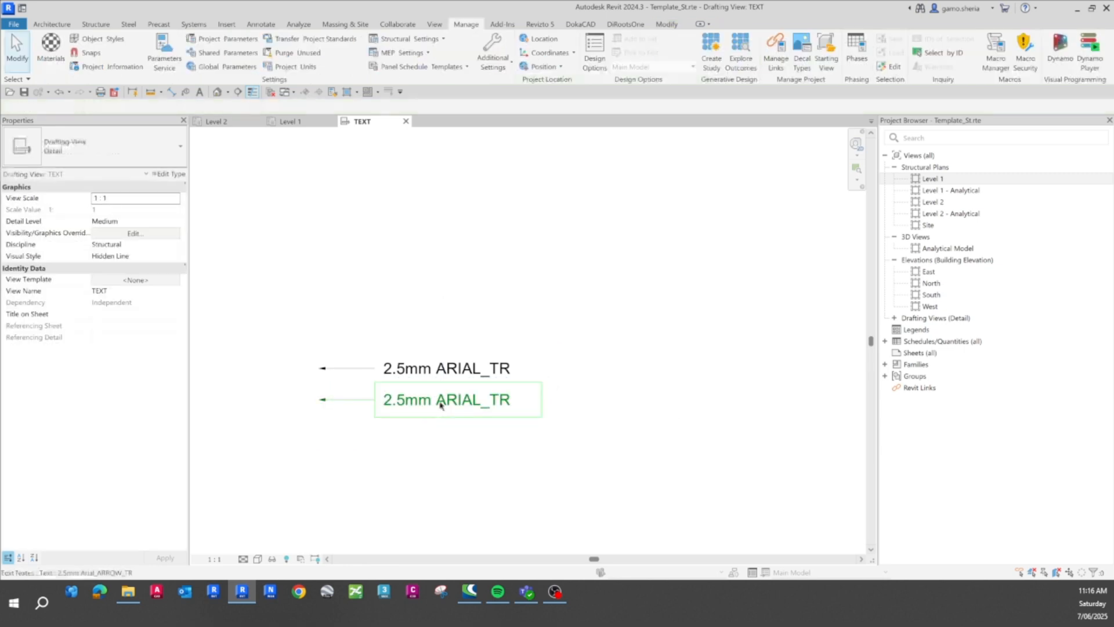
# Step: Duplicate the lower note's text type under the name 2.5mm Arial_ARROW_OP
pyautogui.scroll(2, 442, 401)
pyautogui.doubleClick(443, 399)
pyautogui.click(397, 457)
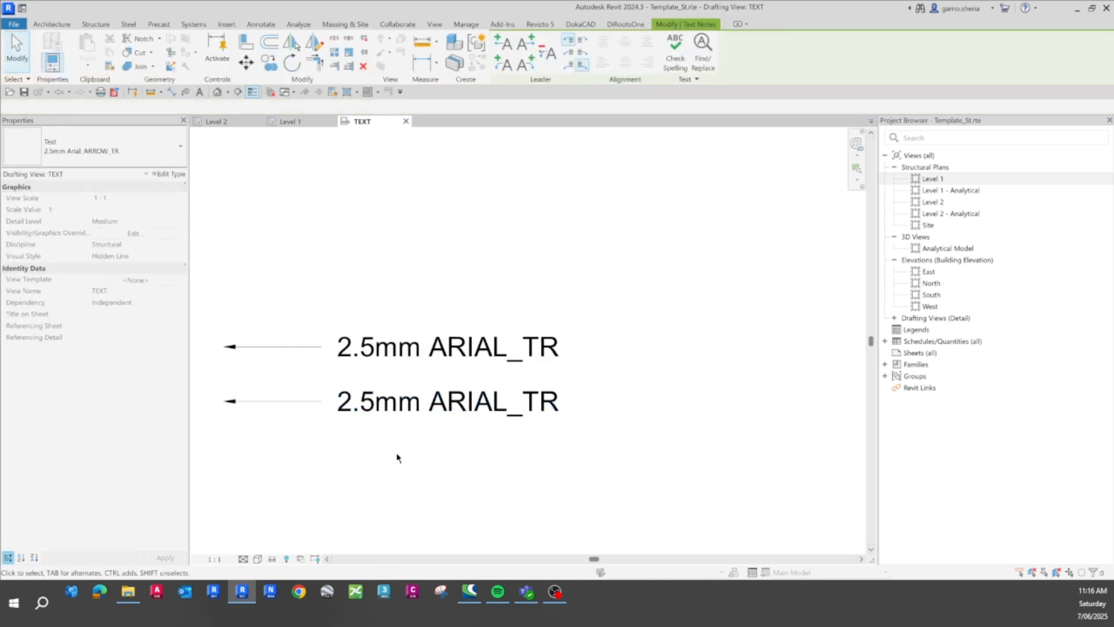
pyautogui.click(396, 407)
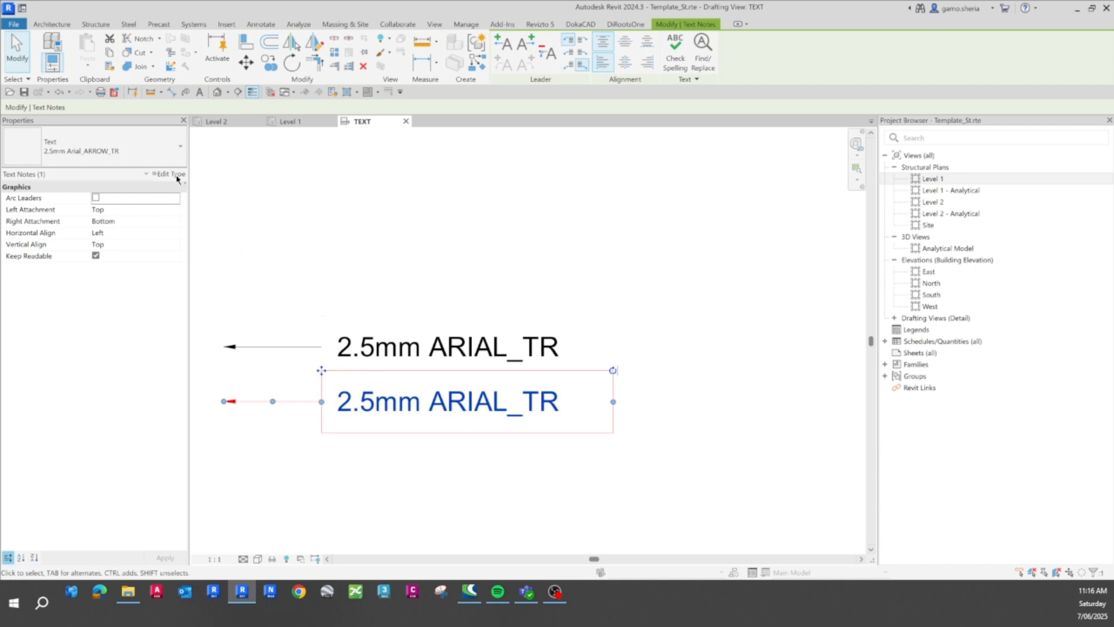
pyautogui.click(169, 174)
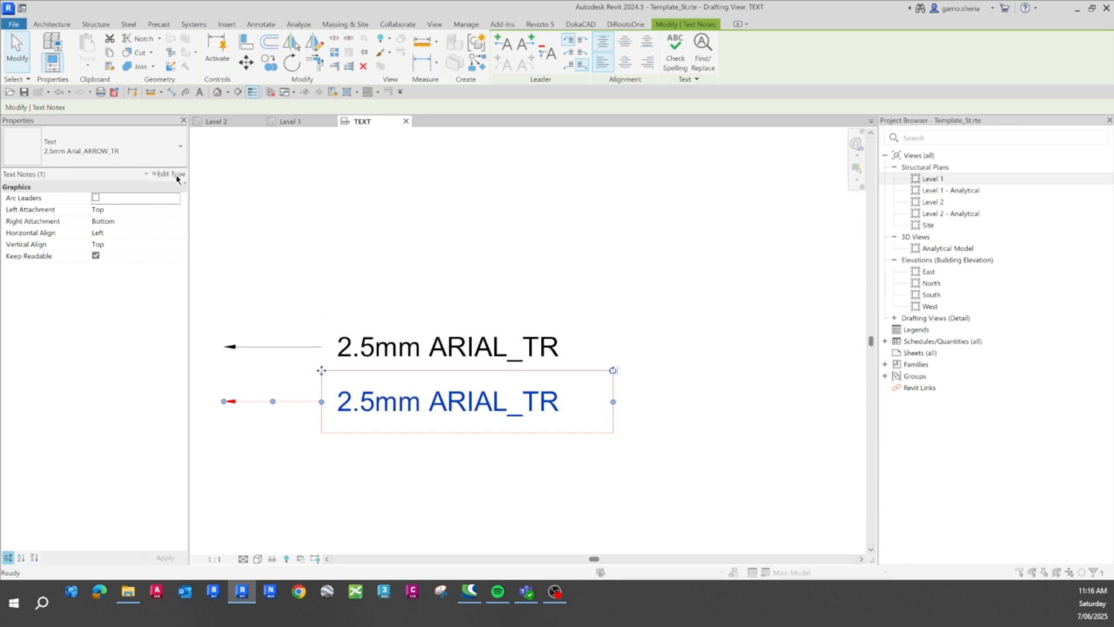
pyautogui.click(818, 118)
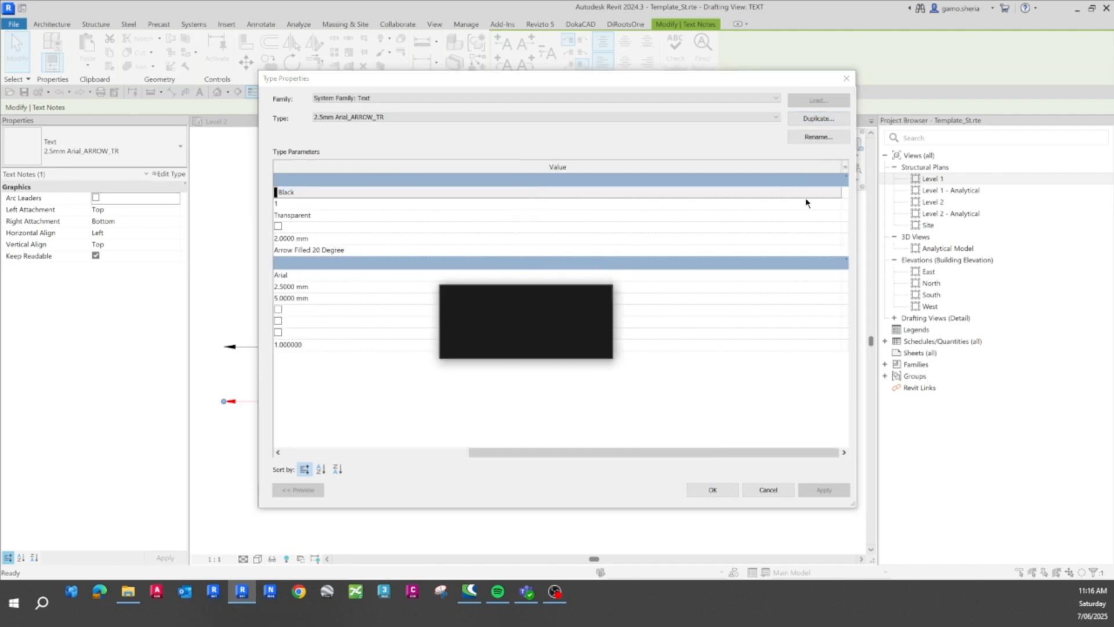
pyautogui.moveTo(539, 315); pyautogui.dragTo(598, 320)
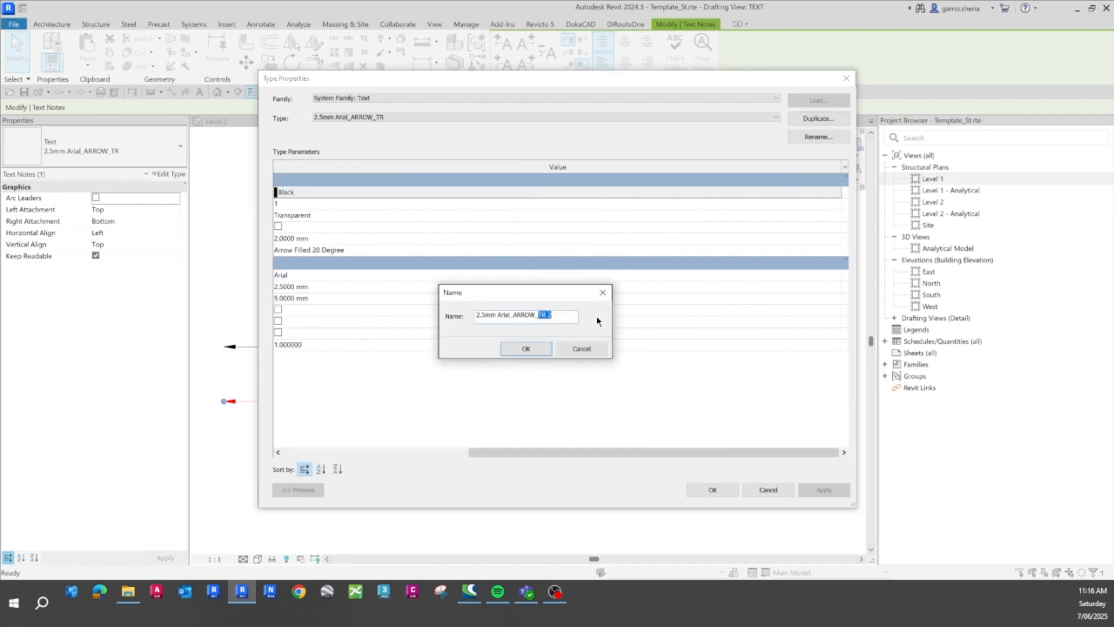
pyautogui.write('OP')
pyautogui.click(525, 348)
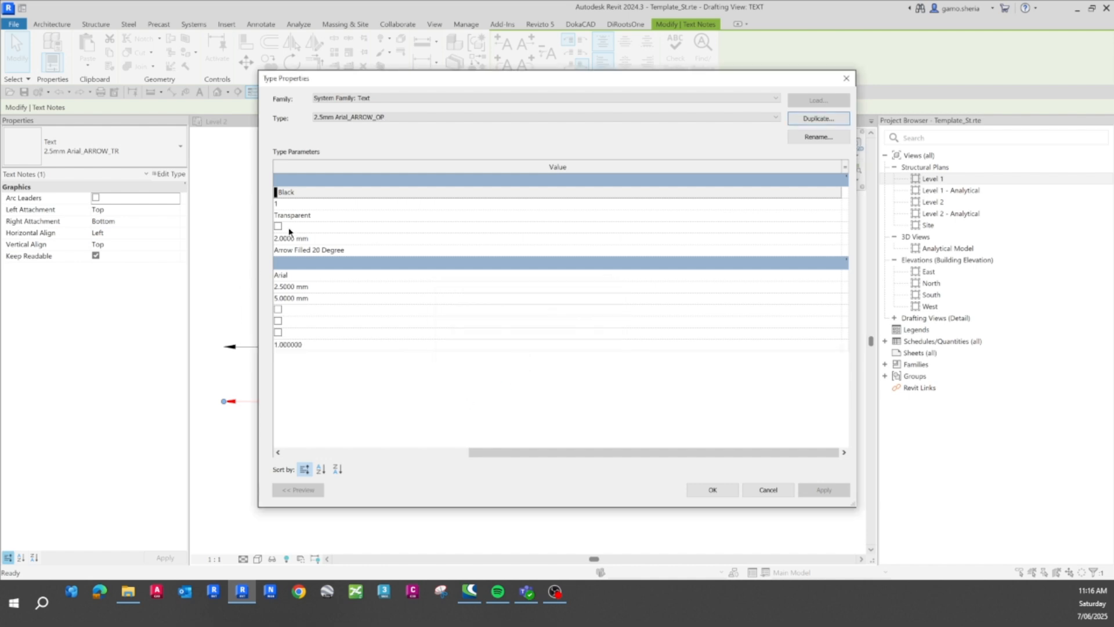
# Step: Set the background of the 2.5mm Arial_ARROW_OP text type to Opaque and apply it to the lower note
pyautogui.click(342, 212)
pyautogui.click(837, 215)
pyautogui.click(297, 228)
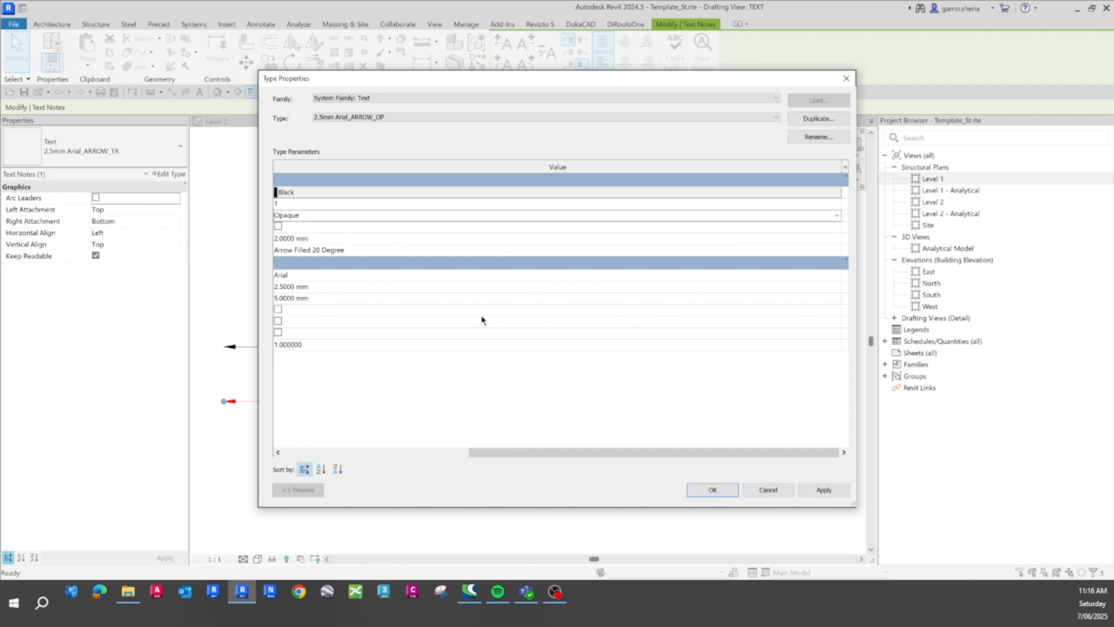
pyautogui.click(713, 490)
pyautogui.click(246, 494)
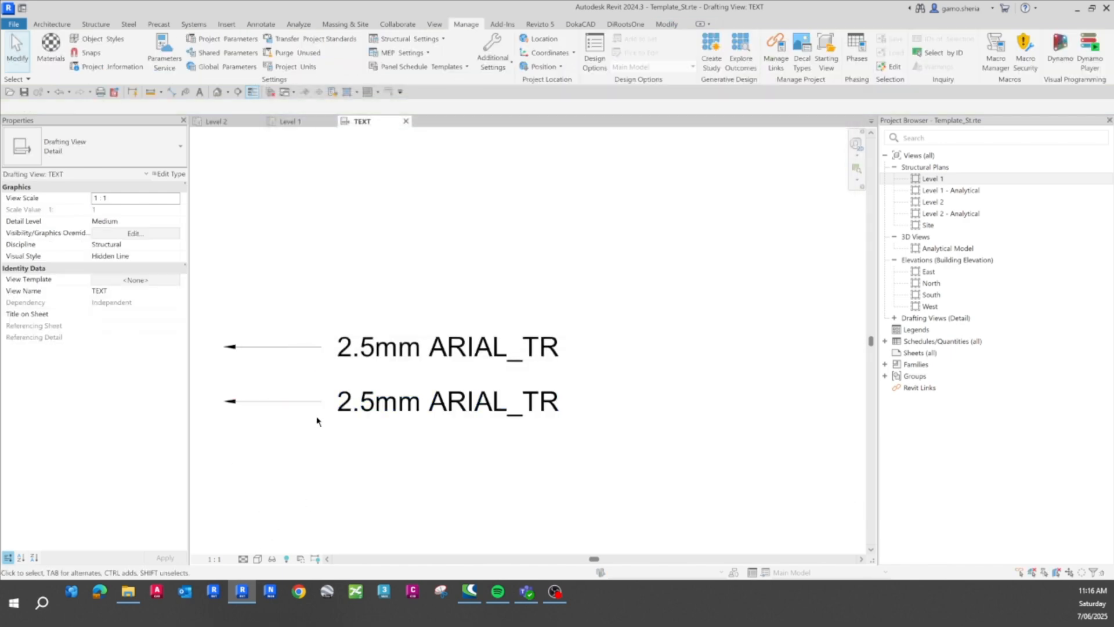
# Step: Draw a diagonal detail line about 55 mm long at about 25° across both notes, using the _CN_50_CON line style
pyautogui.click(391, 404)
pyautogui.click(259, 273)
pyautogui.press('d')
pyautogui.press('l')
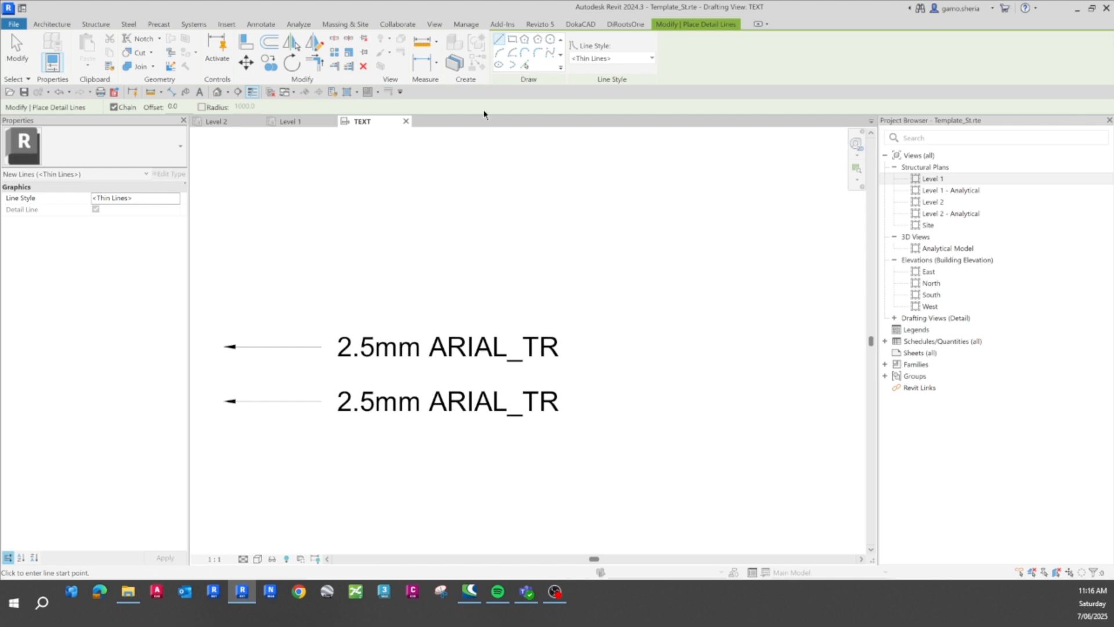
pyautogui.click(619, 57)
pyautogui.scroll(-3, 607, 145)
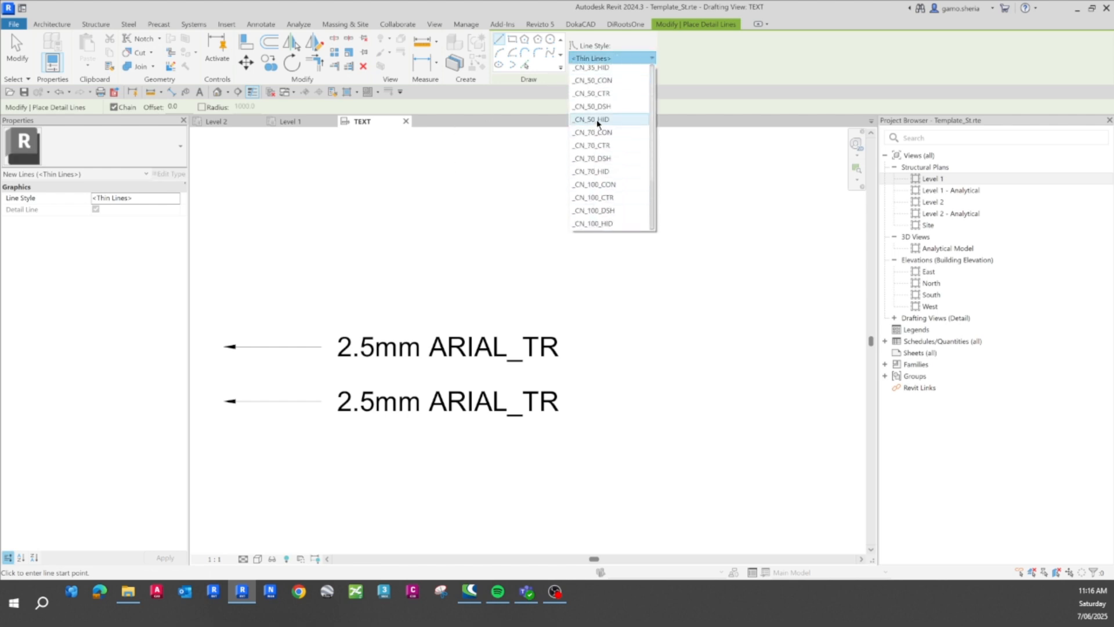
pyautogui.click(601, 81)
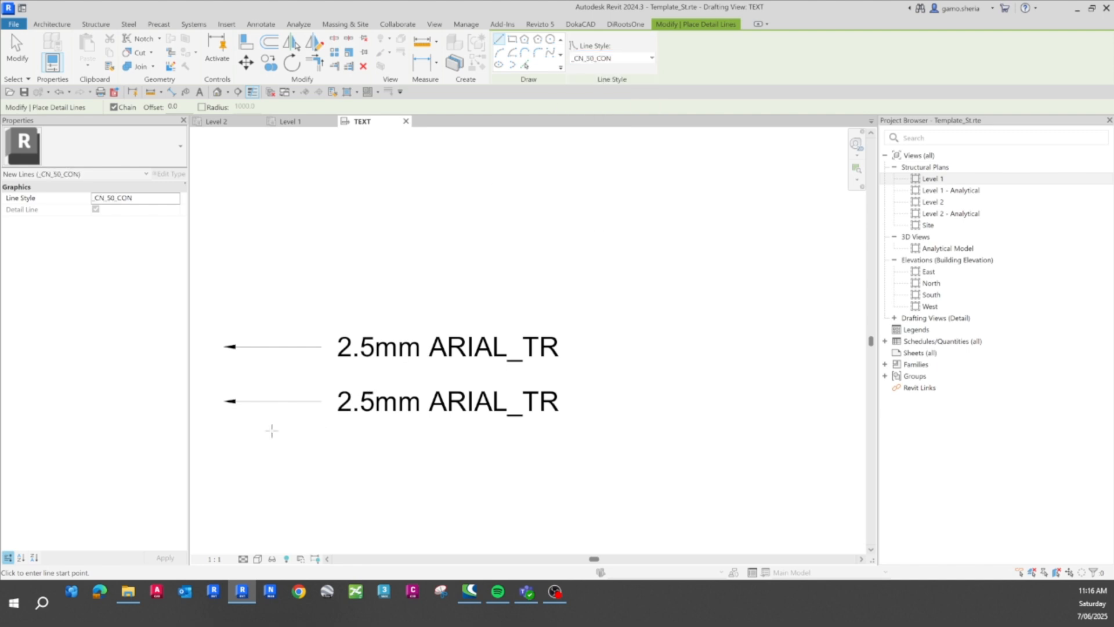
pyautogui.click(235, 456)
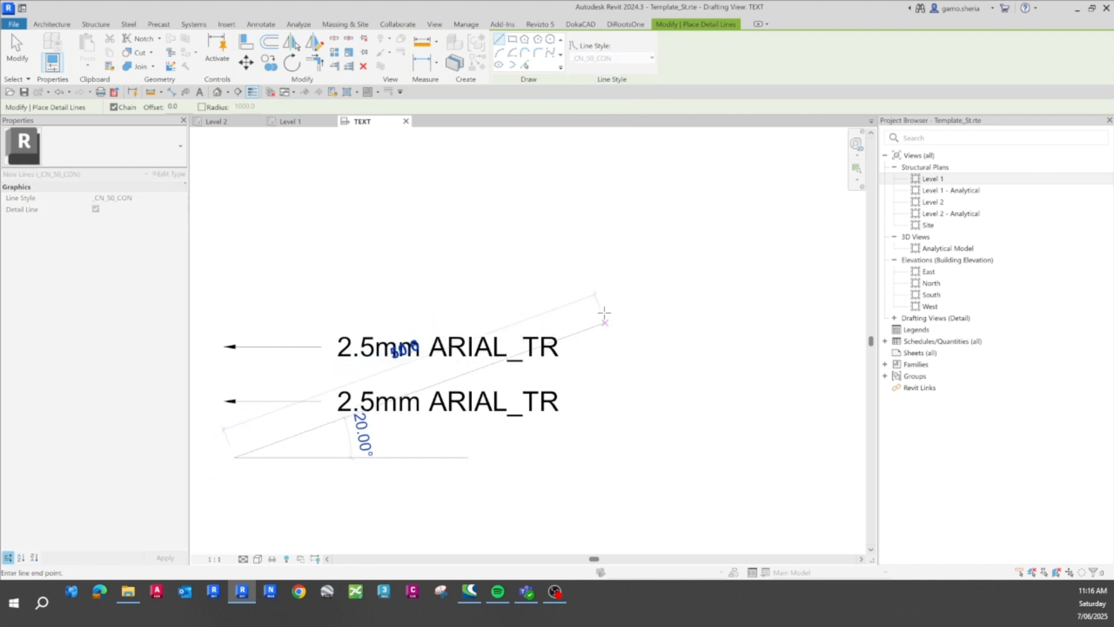
pyautogui.click(622, 277)
pyautogui.press('Escape')
pyautogui.press('Escape')
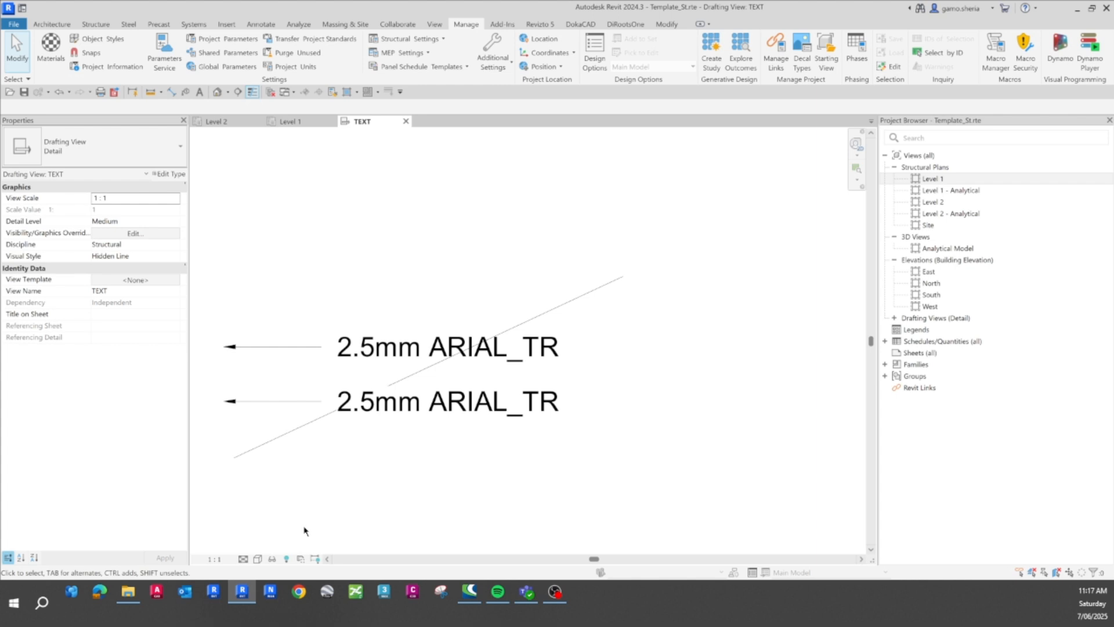
# Step: Delete the diagonal detail line crossing the two text notes
pyautogui.click(617, 285)
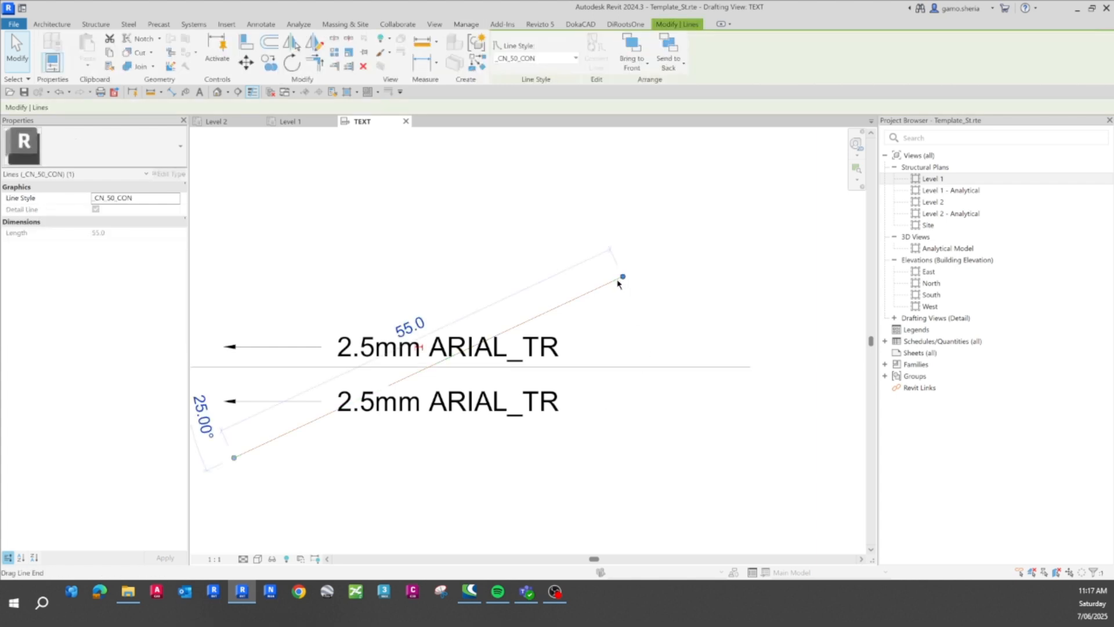
pyautogui.press('Delete')
pyautogui.scroll(-2, 580, 280)
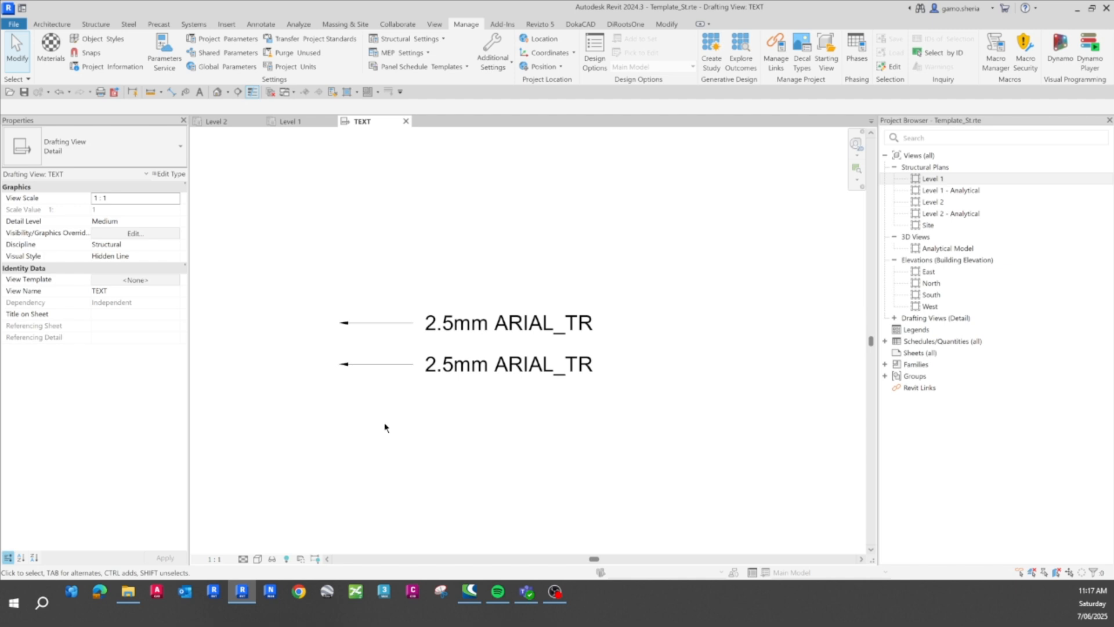
# Step: Copy both text notes with their leaders about 15 mm straight down to make a second pair
pyautogui.moveTo(666, 291); pyautogui.dragTo(402, 446)
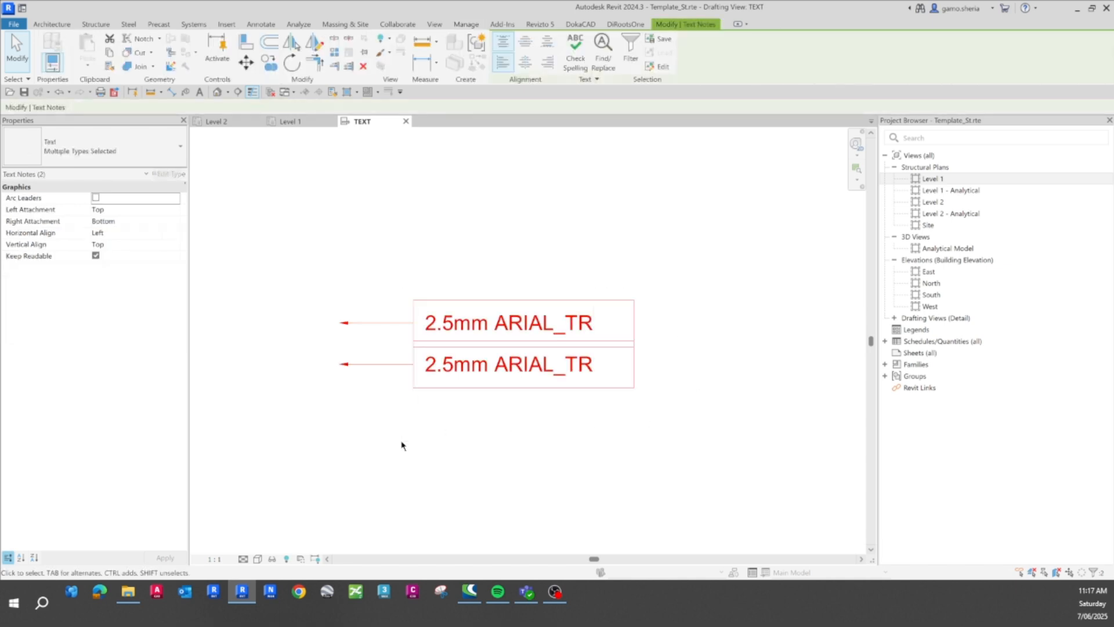
pyautogui.press('c')
pyautogui.press('o')
pyautogui.click(470, 356)
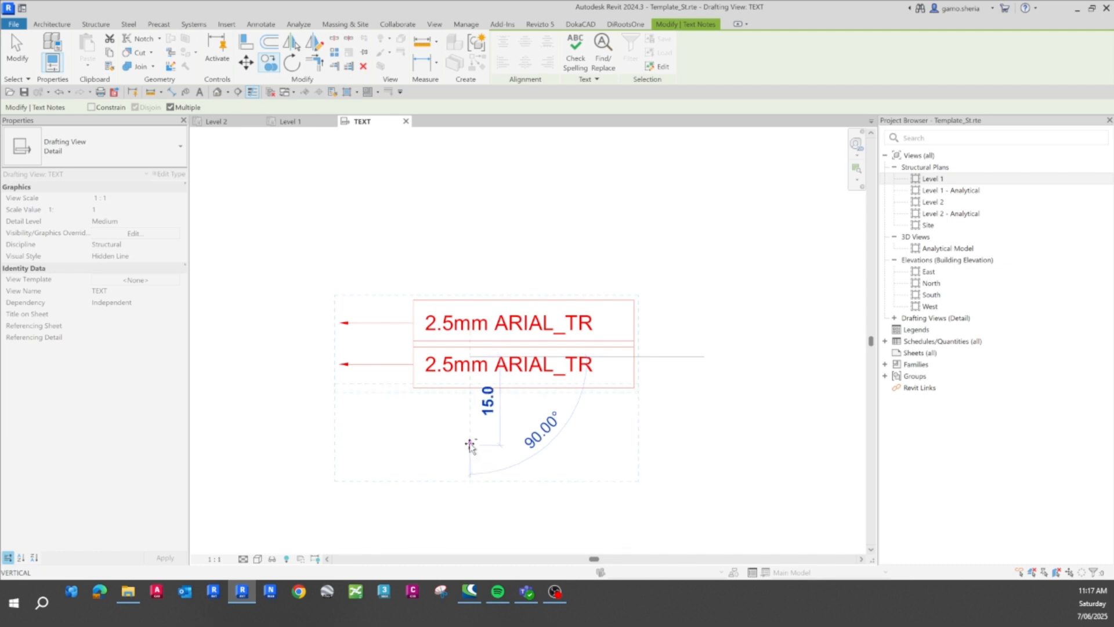
pyautogui.click(470, 445)
pyautogui.press('Escape')
pyautogui.press('Escape')
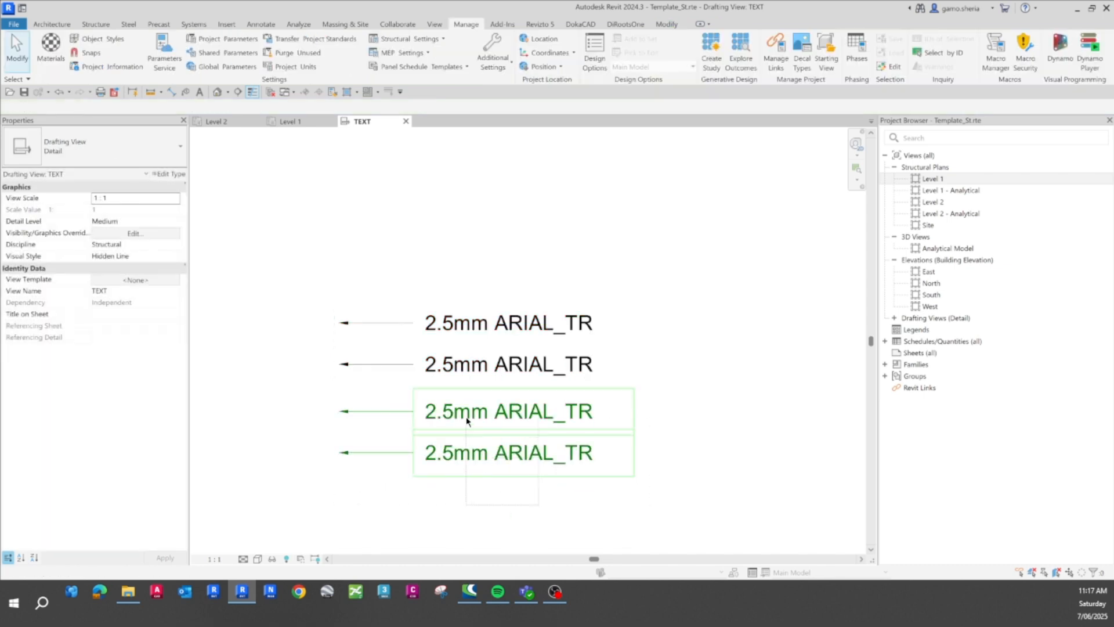
# Step: Nudge the copied pair of text notes straight up, closer beneath the original pair
pyautogui.moveTo(539, 504); pyautogui.dragTo(466, 418)
pyautogui.press('Up')
pyautogui.press('Up')
pyautogui.press('Up')
pyautogui.press('Up')
pyautogui.press('Up')
pyautogui.press('Up')
pyautogui.press('Up')
pyautogui.press('Up')
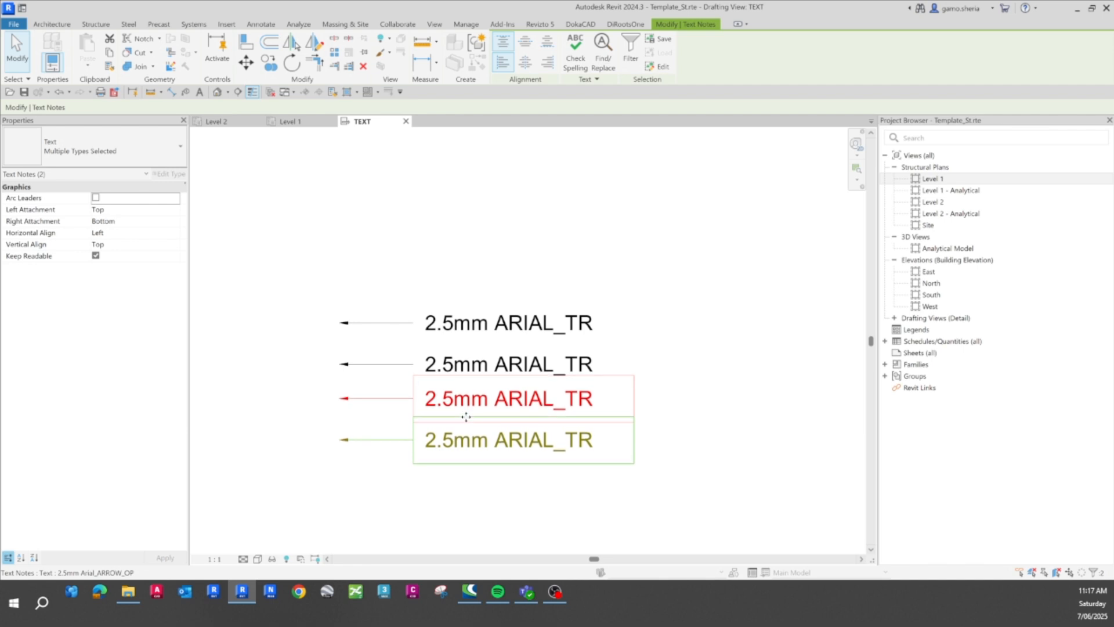
pyautogui.press('Escape')
# Step: Nudge the lower three text notes straight up together to tighten the gap beneath the first note
pyautogui.moveTo(541, 481); pyautogui.dragTo(461, 364)
pyautogui.press('Up')
pyautogui.press('Up')
pyautogui.press('Up')
pyautogui.press('Up')
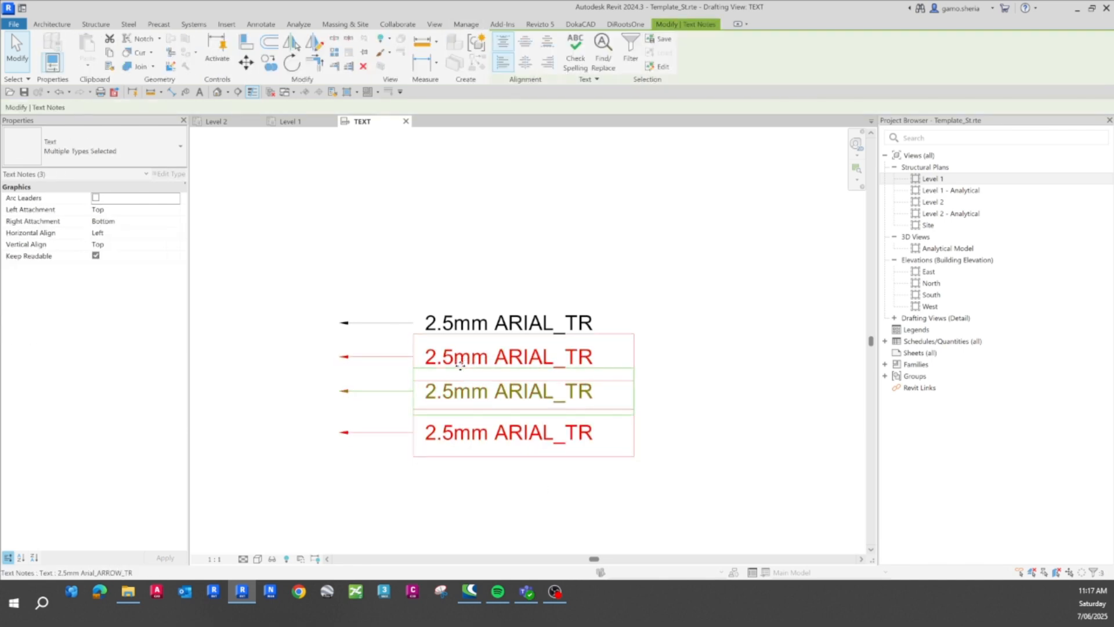
pyautogui.press('Up')
pyautogui.press('Up')
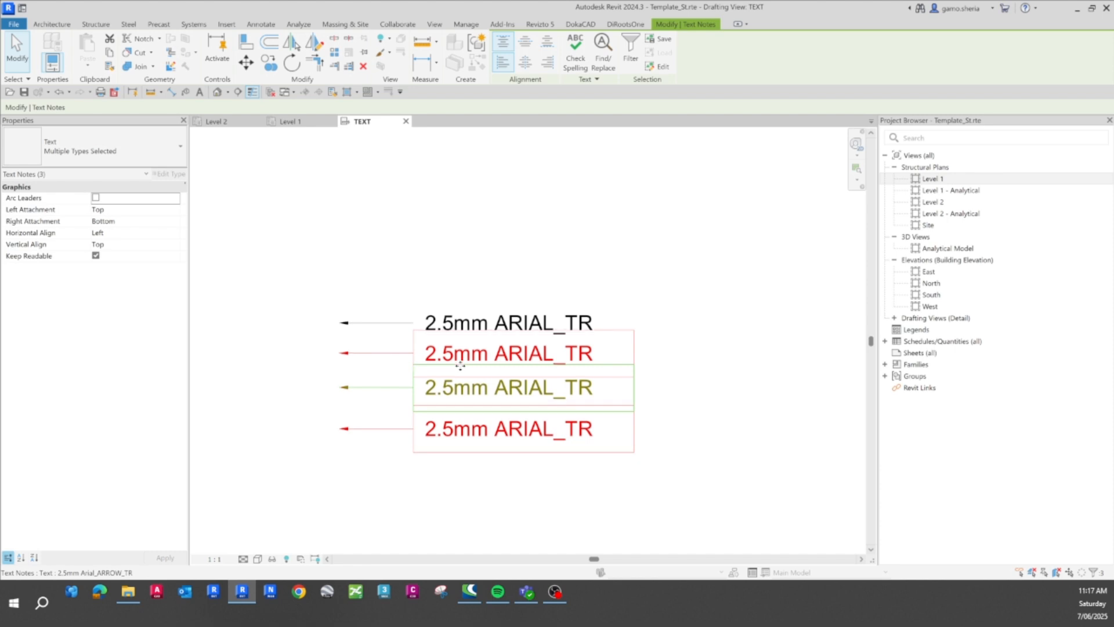
pyautogui.press('Escape')
# Step: Nudge the third and fourth text notes slightly upward to match the spacing of the first two
pyautogui.moveTo(533, 506); pyautogui.dragTo(485, 389)
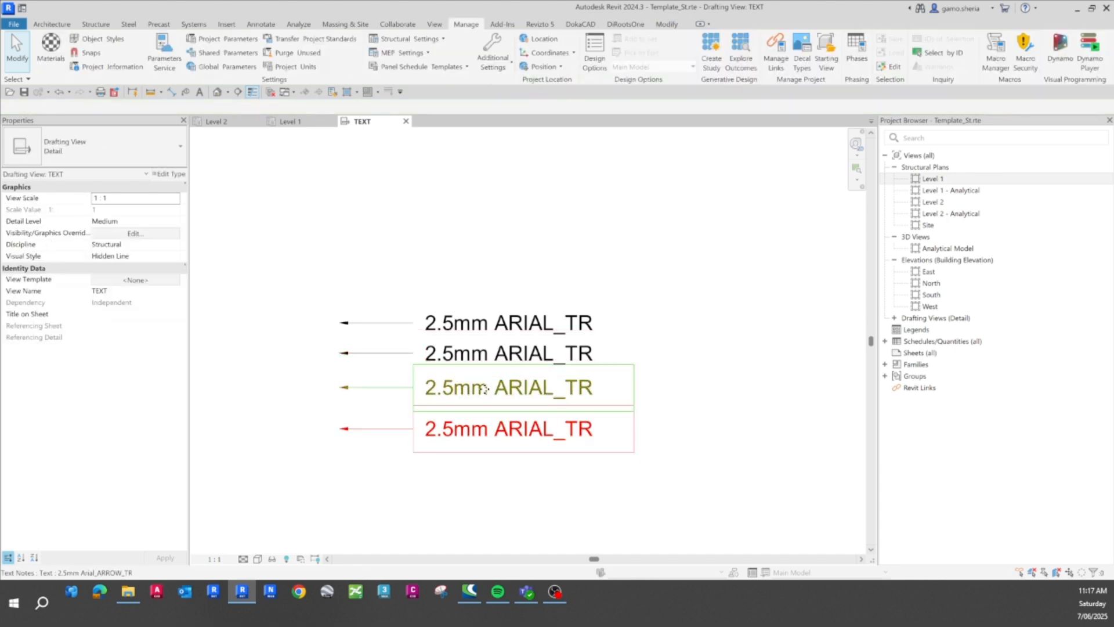
pyautogui.press('Up')
pyautogui.press('Up')
pyautogui.press('Escape')
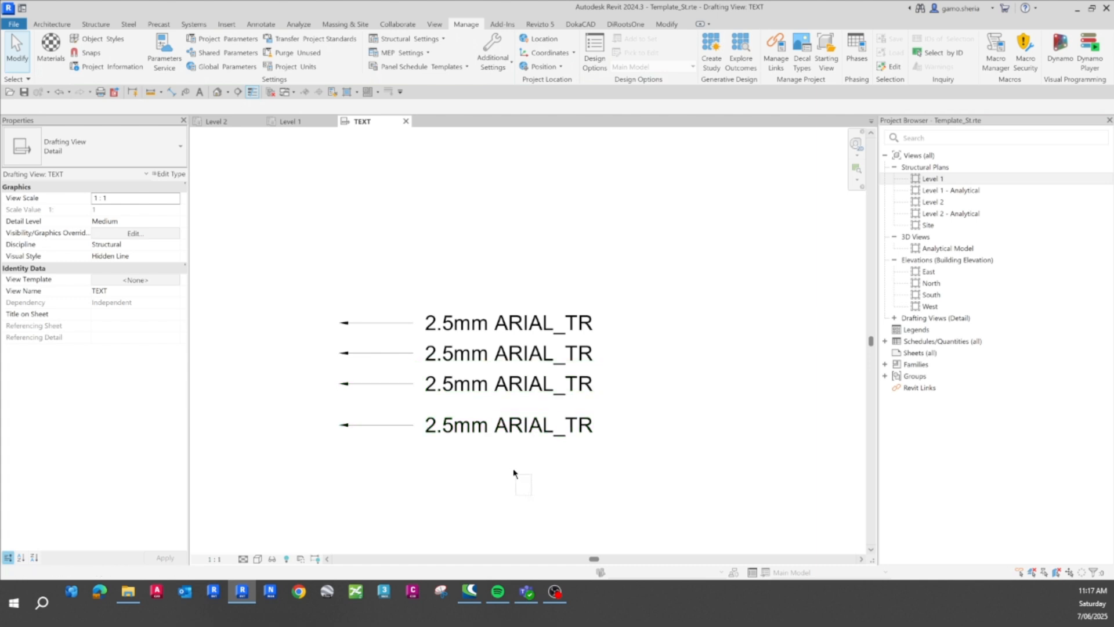
# Step: Nudge the bottom text note straight up so the four notes are roughly evenly spaced
pyautogui.click(496, 426)
pyautogui.press('Up')
pyautogui.press('Up')
pyautogui.press('Up')
pyautogui.press('Up')
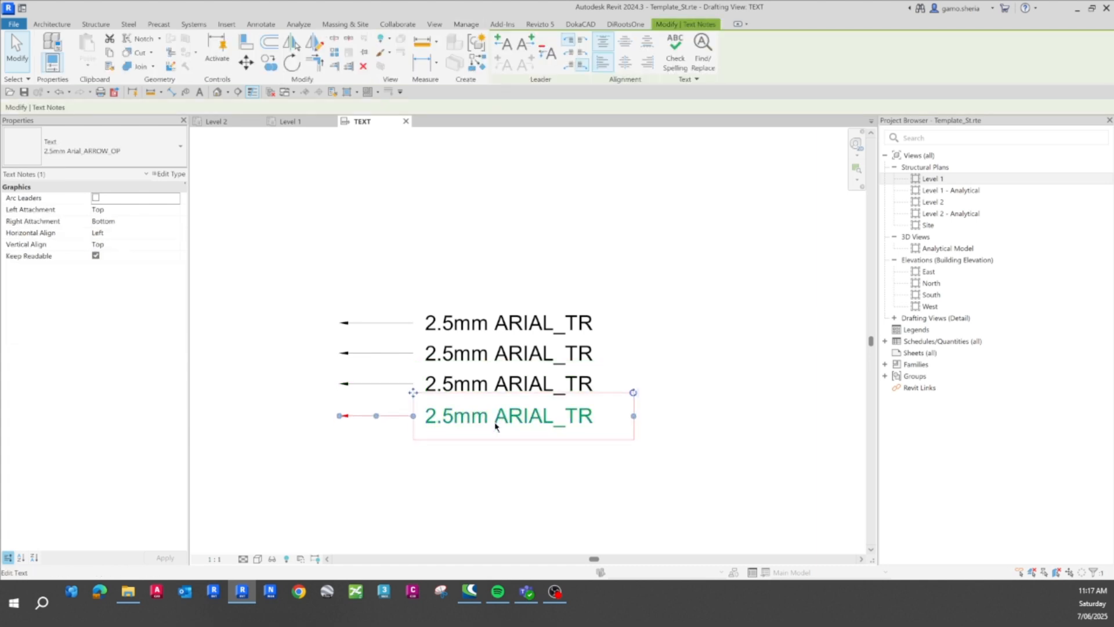
pyautogui.press('Escape')
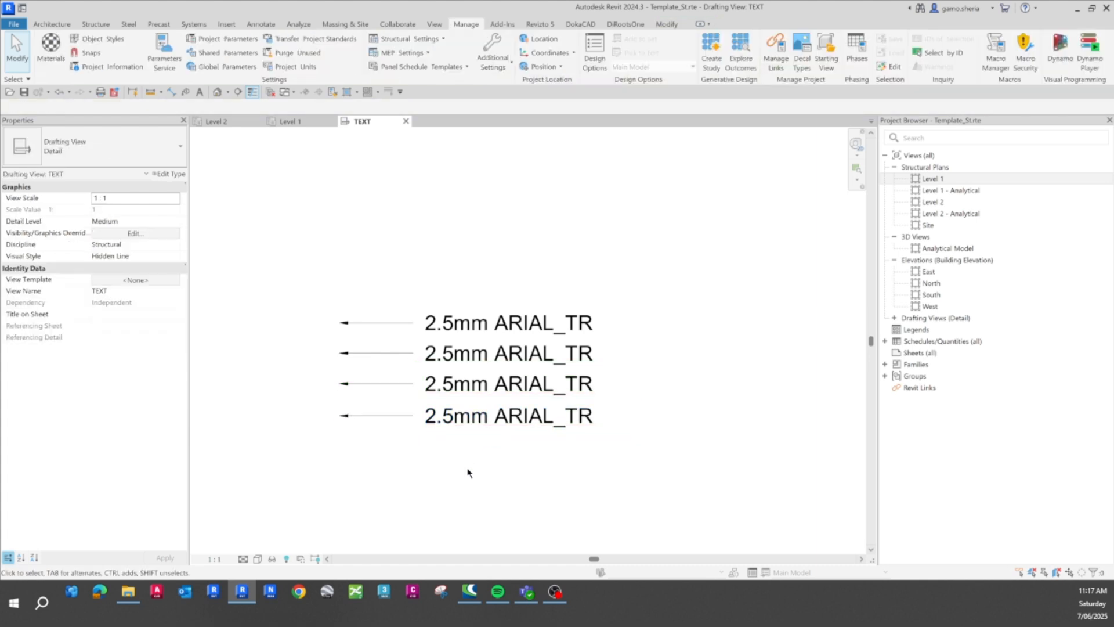
# Step: Duplicate the third note's text type under the name 2.5mm Arial_OPEN DOT_TR
pyautogui.doubleClick(512, 385)
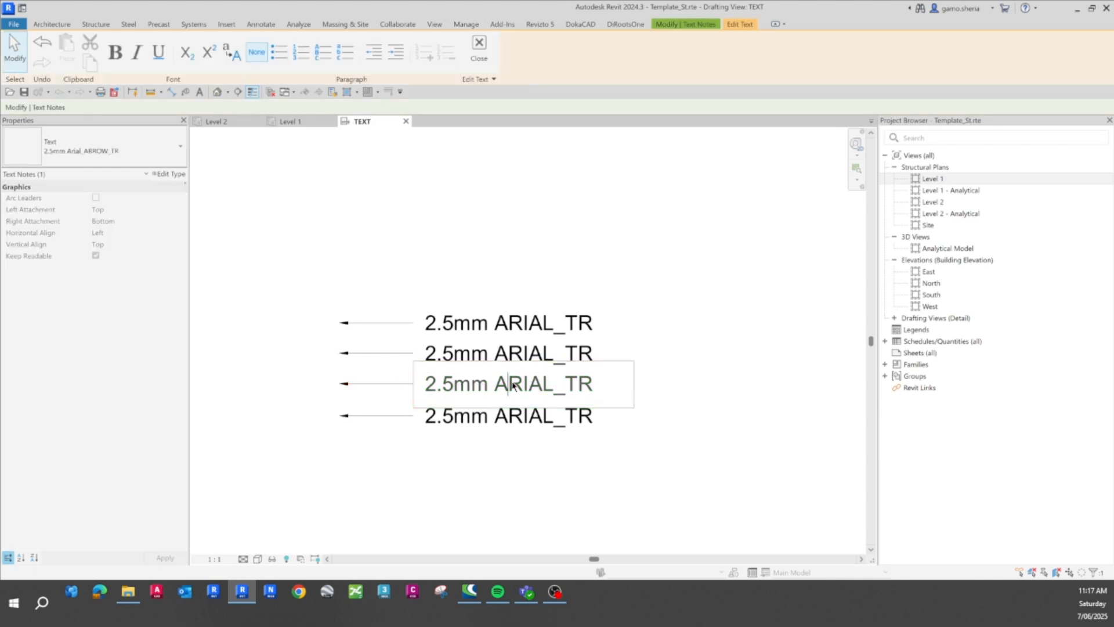
pyautogui.press('Escape')
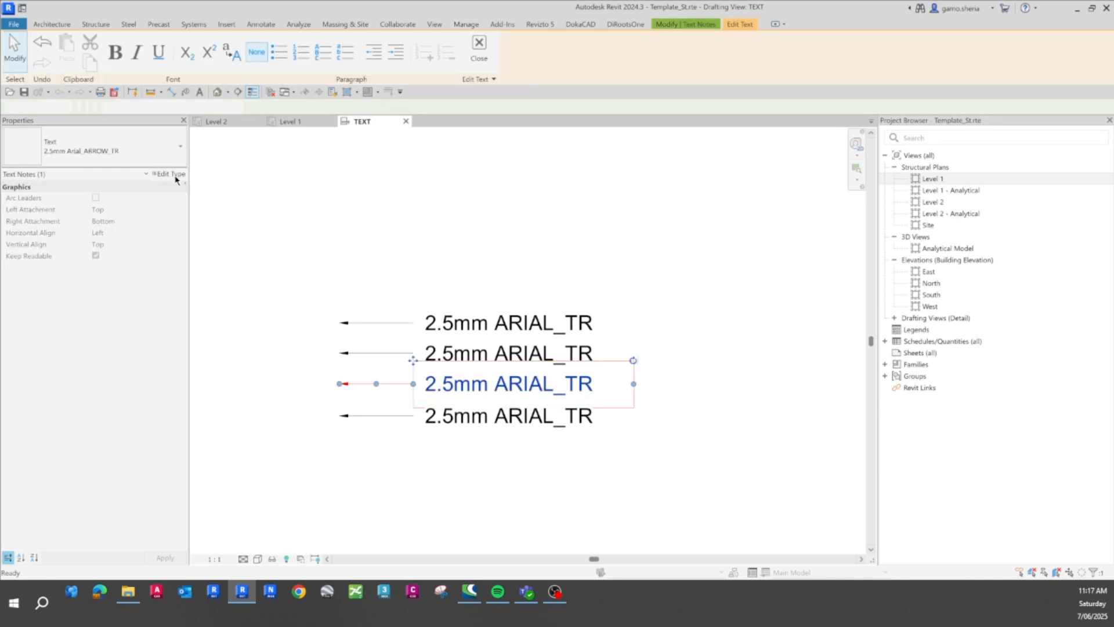
pyautogui.click(170, 173)
pyautogui.click(817, 117)
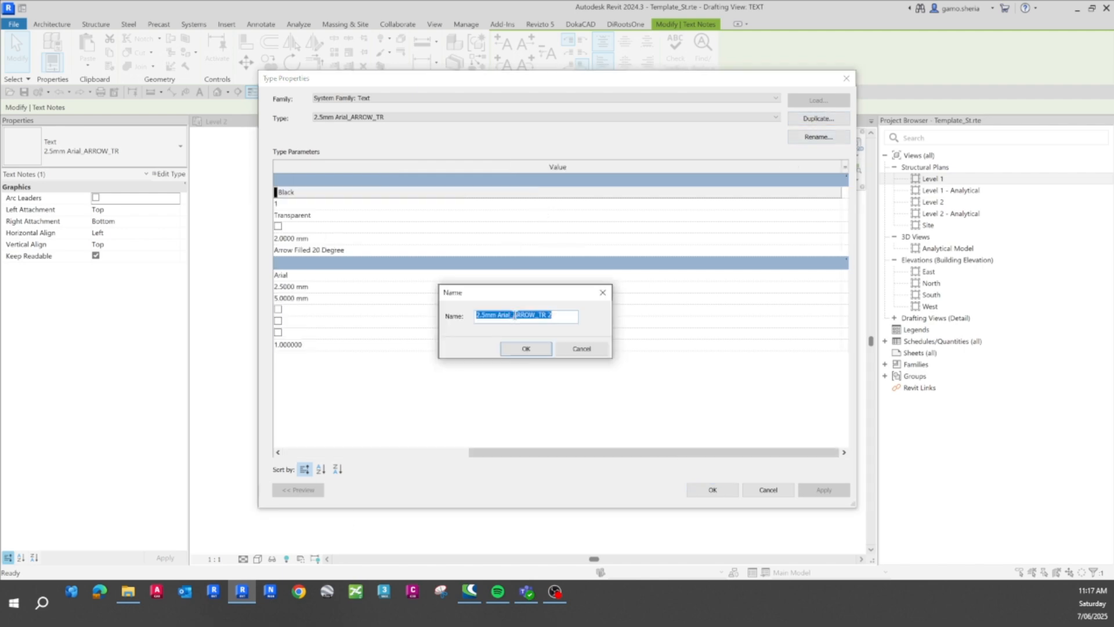
pyautogui.moveTo(513, 314)
pyautogui.mouseDown()
pyautogui.moveTo(551, 314)
pyautogui.moveTo(535, 315)
pyautogui.mouseUp()
pyautogui.write('OP')
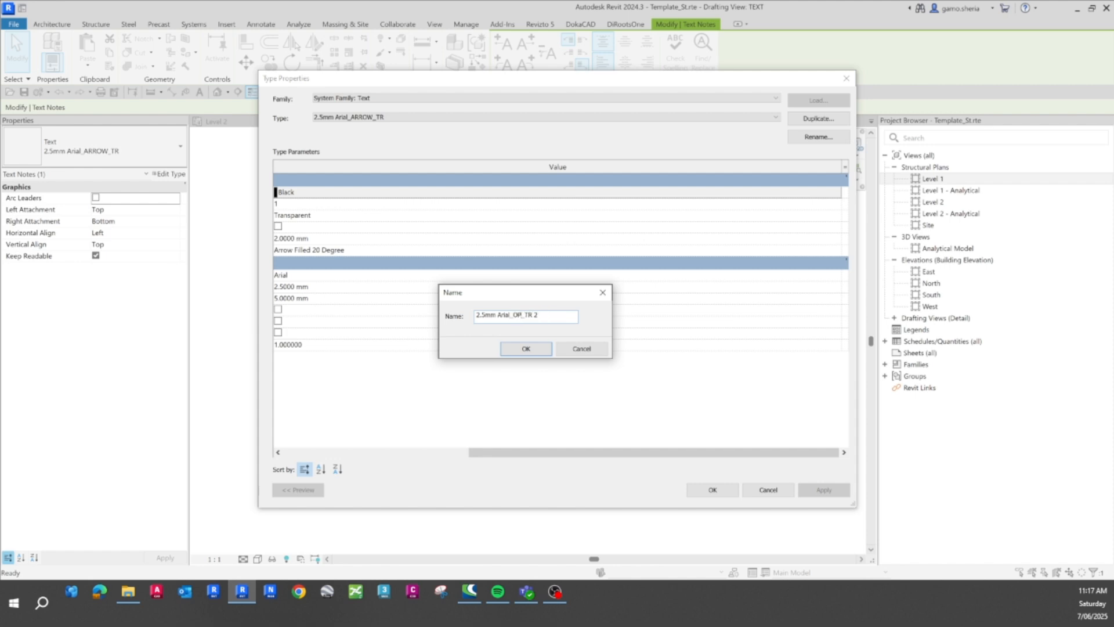
pyautogui.write('E DOT')
pyautogui.write('N')
pyautogui.click(527, 348)
# Step: Set the leader arrowhead of the 2.5mm Arial_OPEN DOT_TR text type to Open Dot 2mm and apply it to the third note
pyautogui.click(829, 248)
pyautogui.click(836, 250)
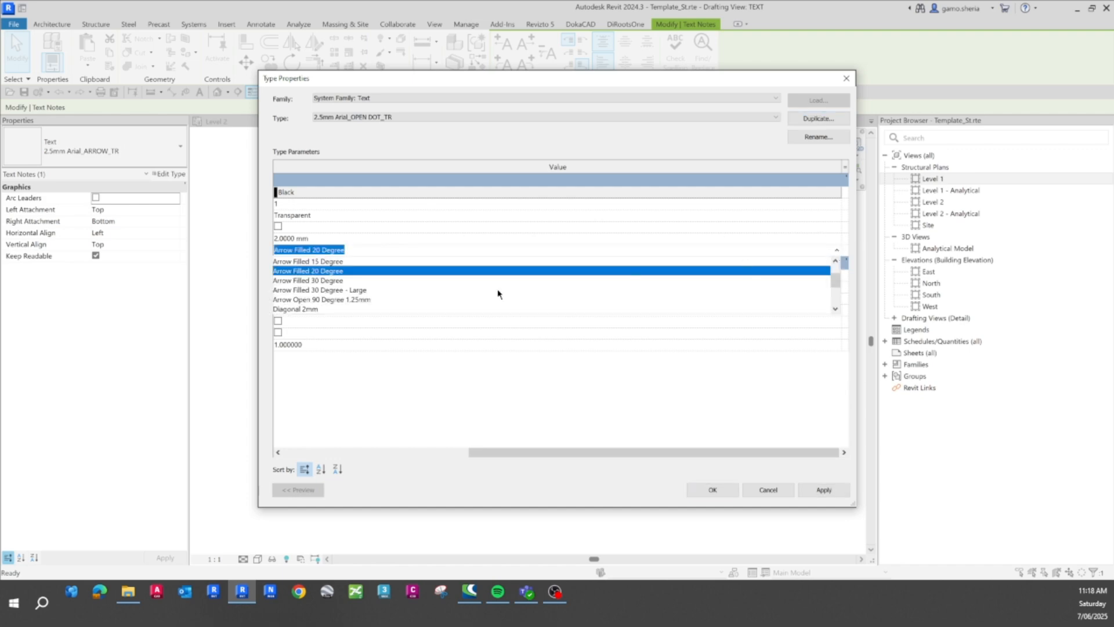
pyautogui.scroll(1, 297, 287)
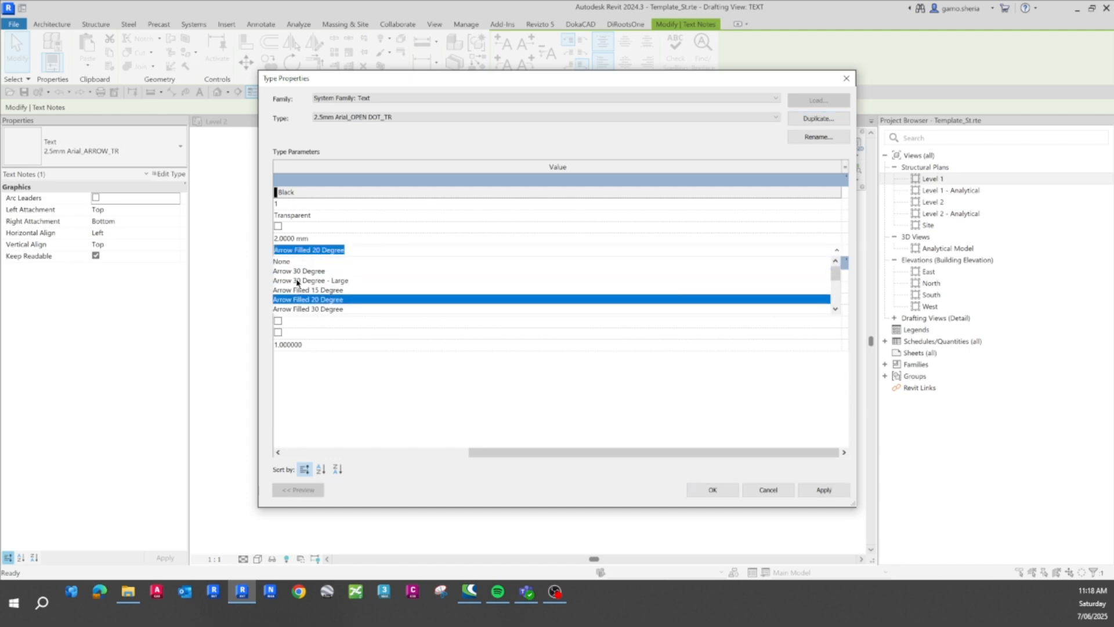
pyautogui.scroll(-2, 297, 283)
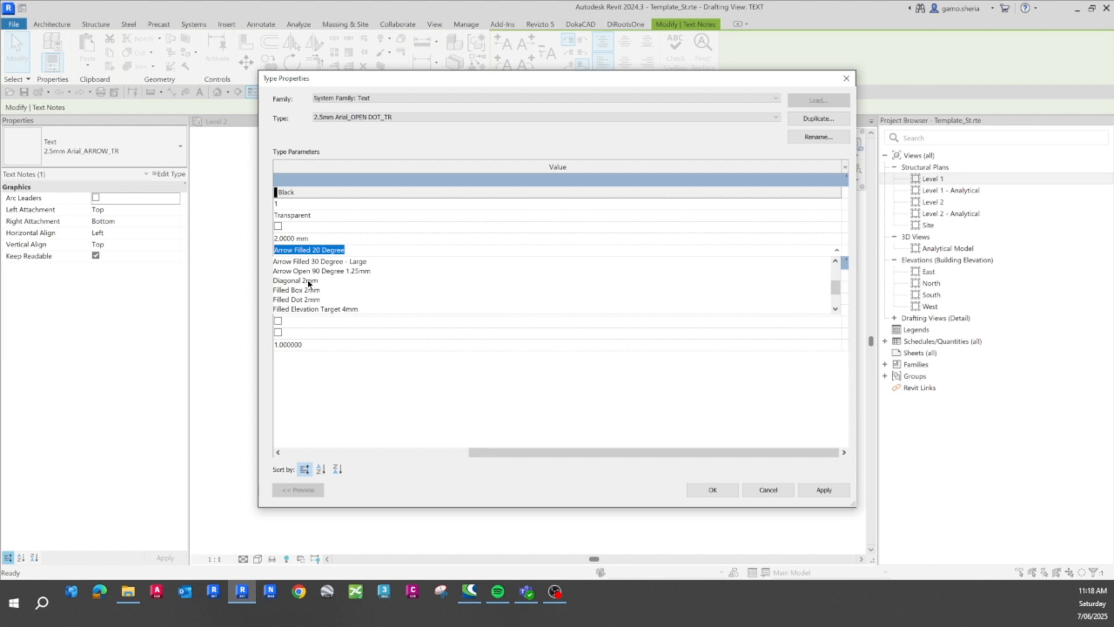
pyautogui.scroll(-1, 313, 291)
pyautogui.scroll(-1, 314, 304)
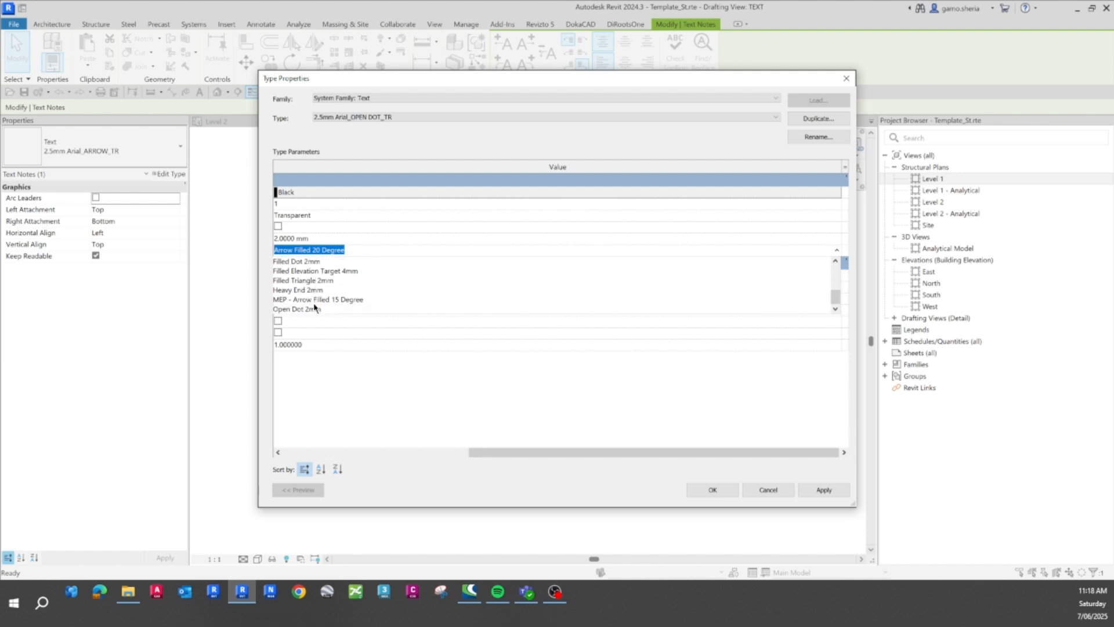
pyautogui.click(299, 309)
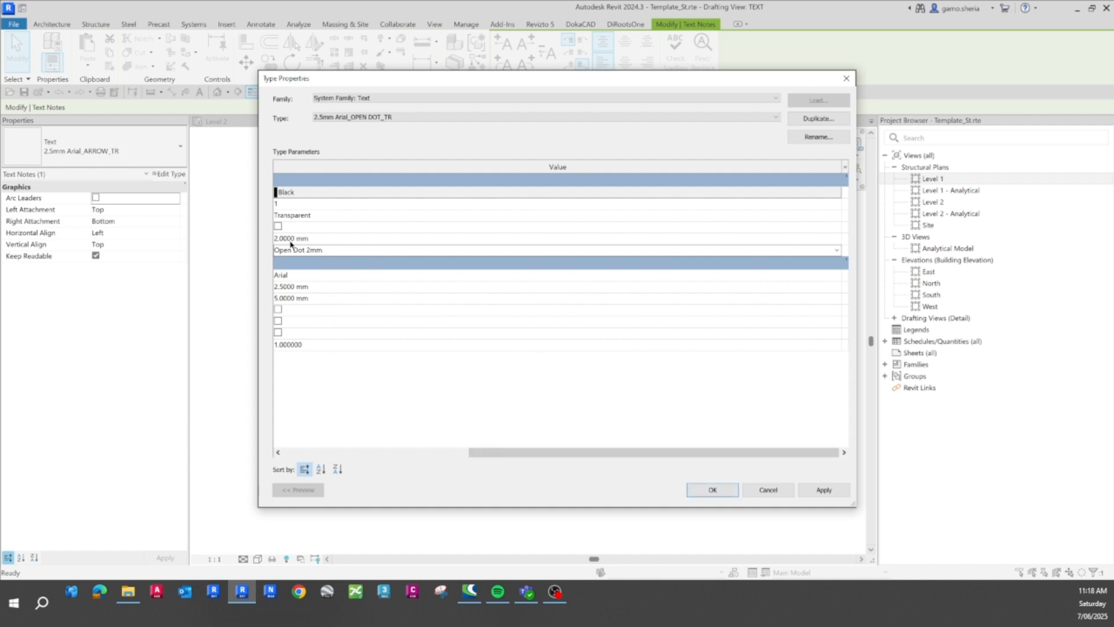
pyautogui.click(712, 490)
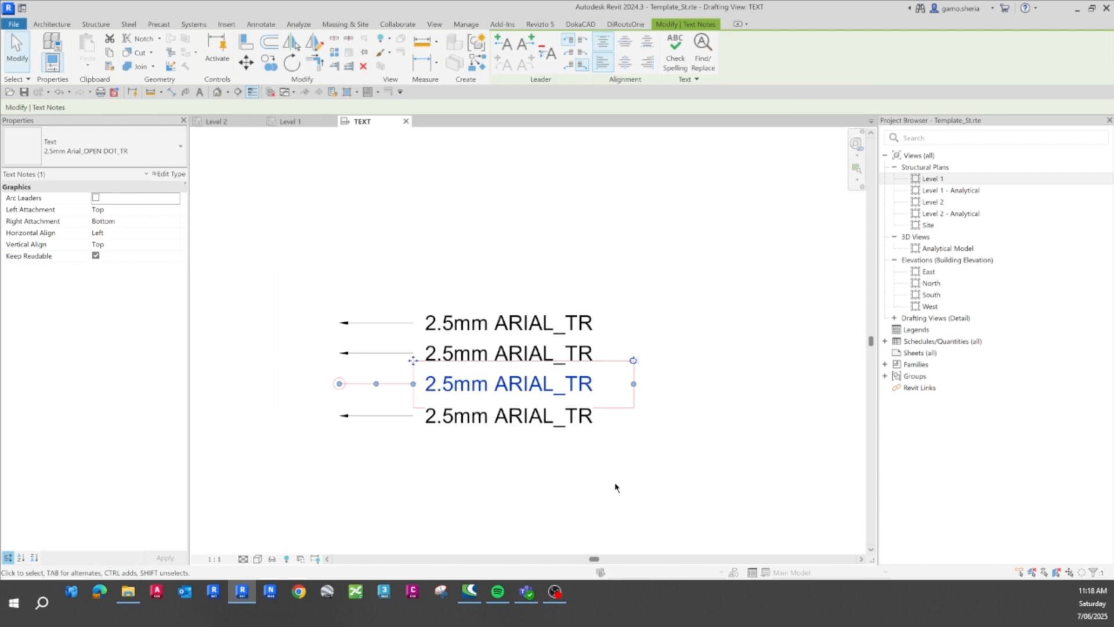
# Step: Insert the word ARROW after ARIAL in the top note's text and widen its box to fit one line
pyautogui.doubleClick(548, 392)
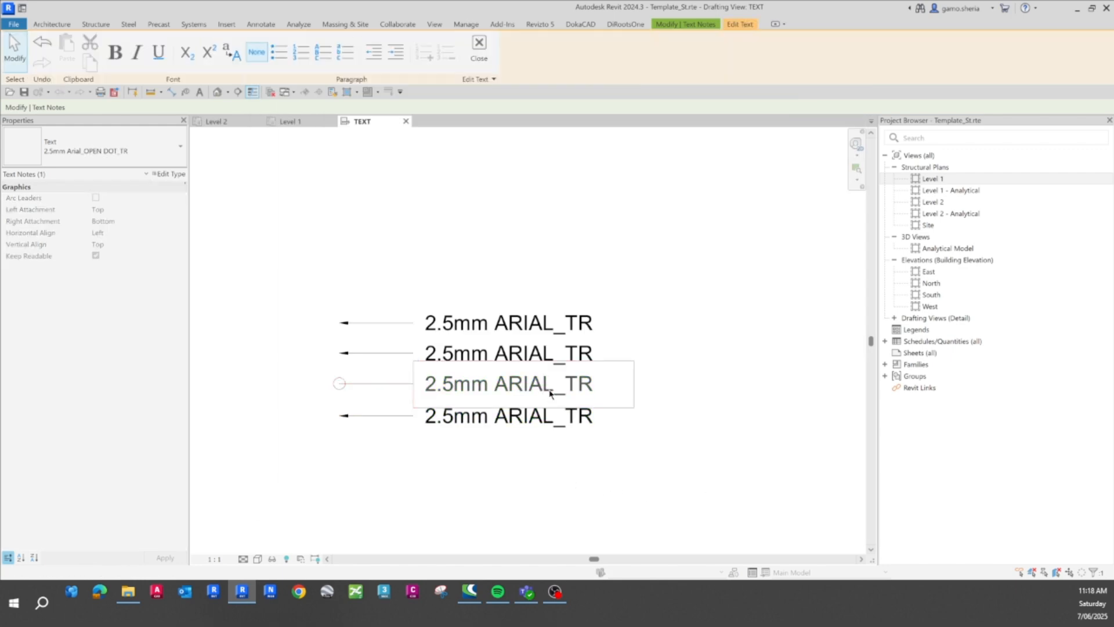
pyautogui.click(556, 330)
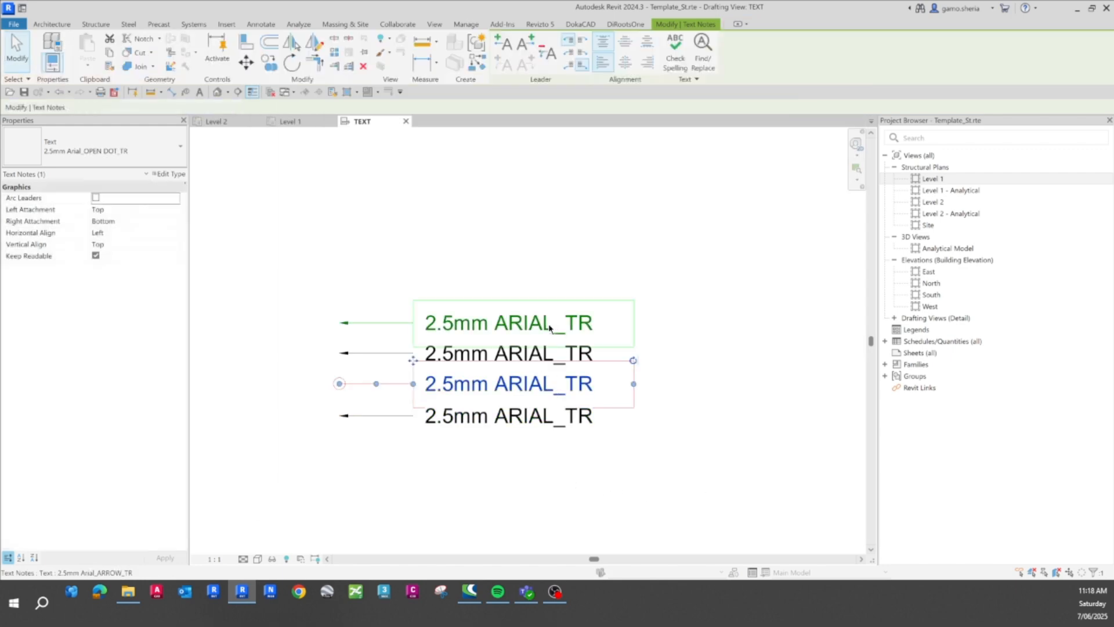
pyautogui.click(552, 330)
pyautogui.click(552, 329)
pyautogui.write('A')
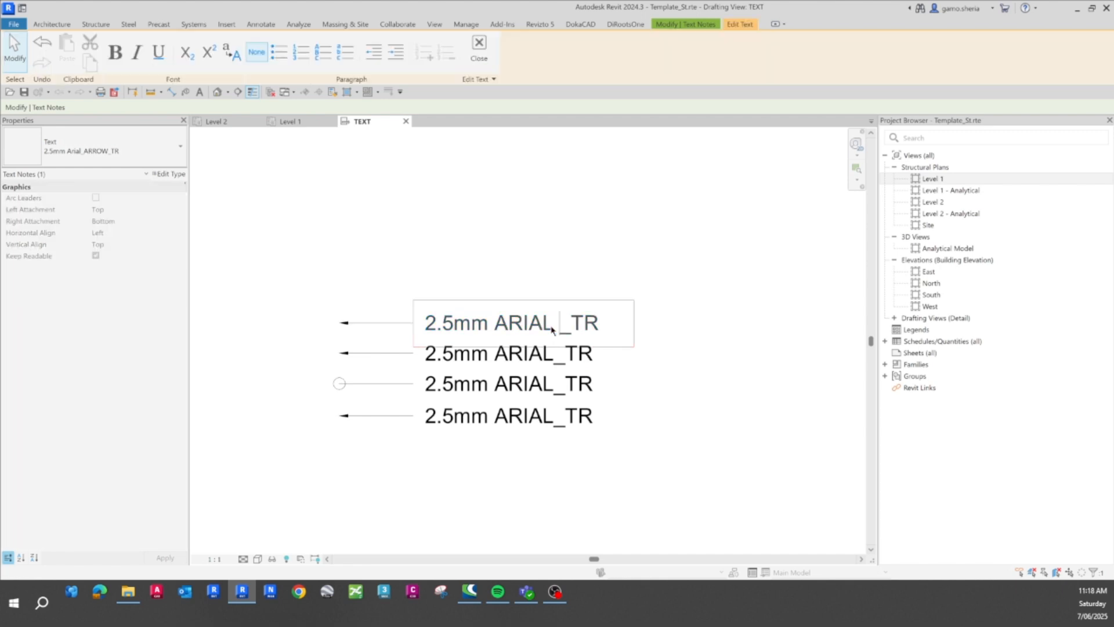
pyautogui.write('RROW')
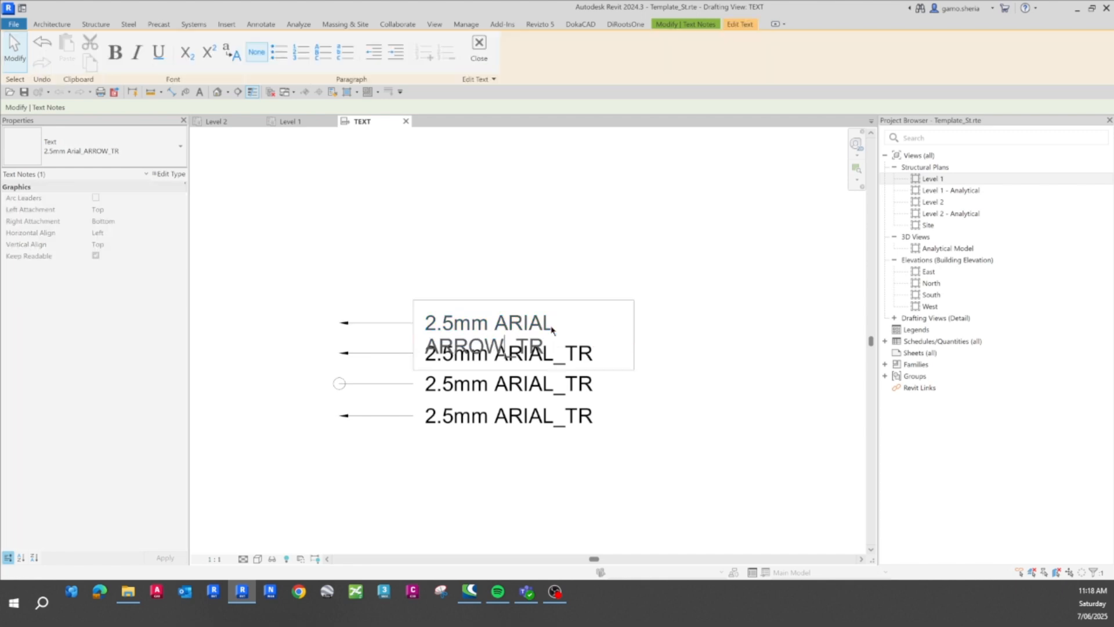
pyautogui.click(736, 352)
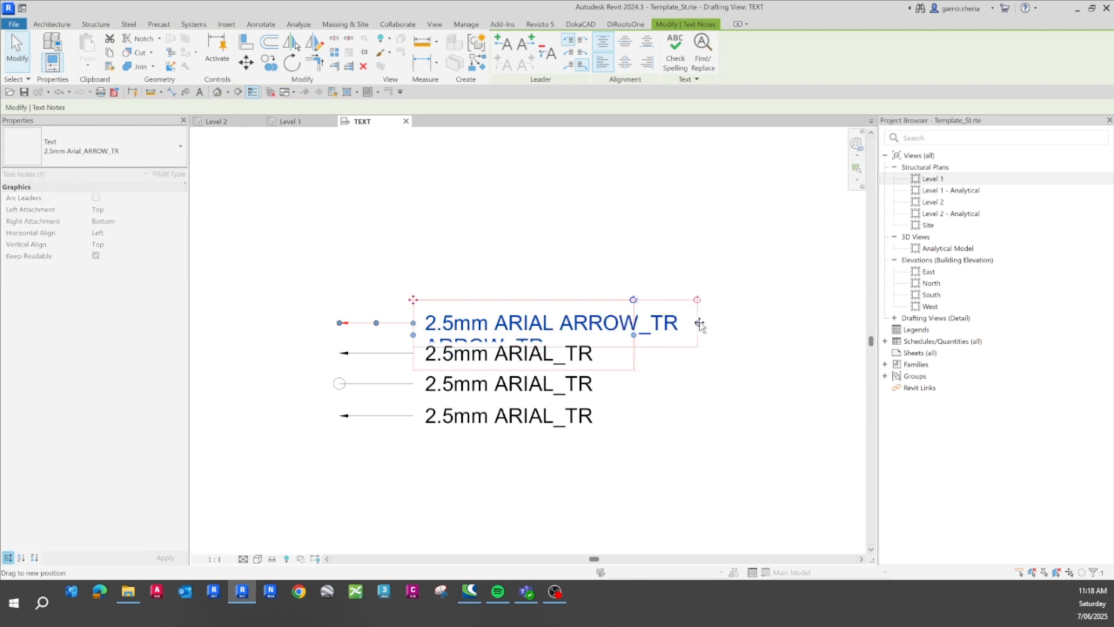
# Step: Replace the space before ARROW in the top note with an underscore so it reads 2.5mm ARIAL_ARROW_TR
pyautogui.click(557, 332)
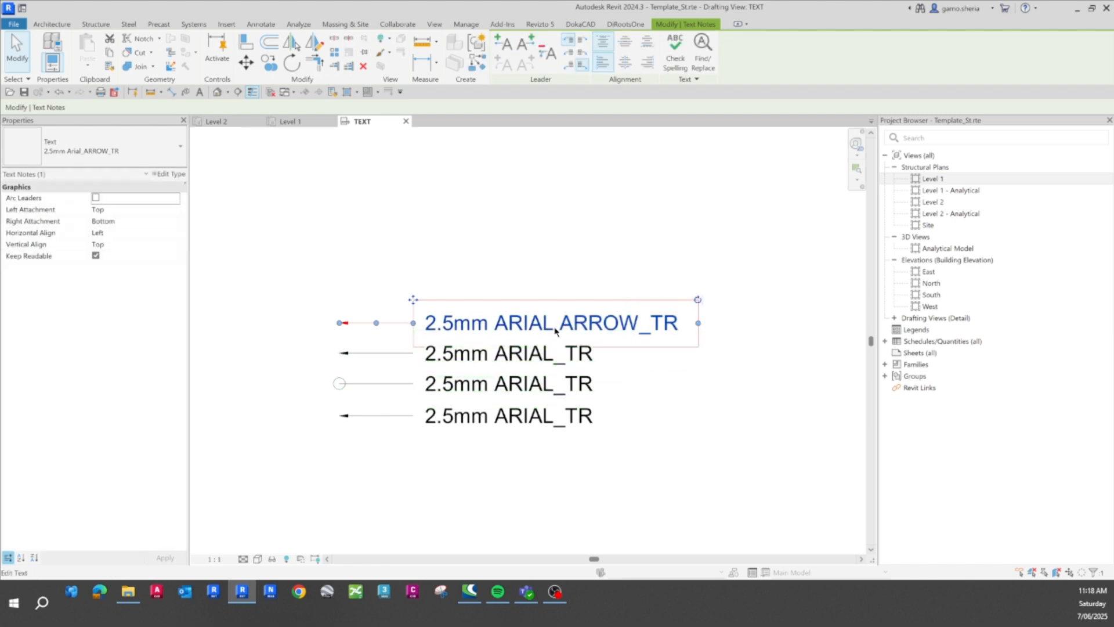
pyautogui.click(561, 332)
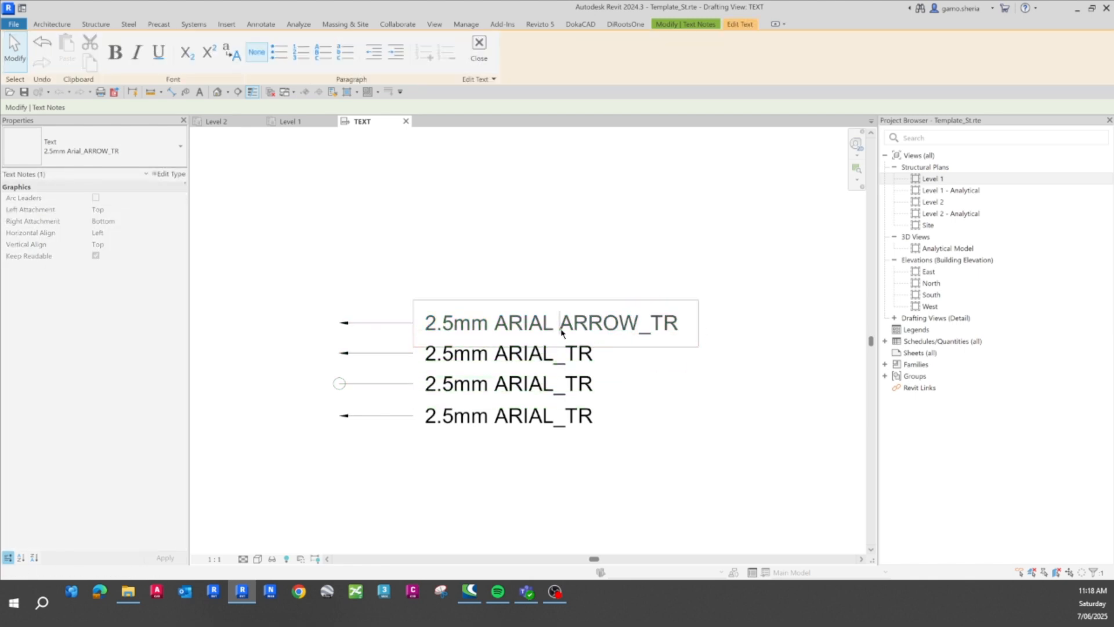
pyautogui.click(614, 363)
pyautogui.click(574, 318)
pyautogui.click(561, 328)
pyautogui.press('Return')
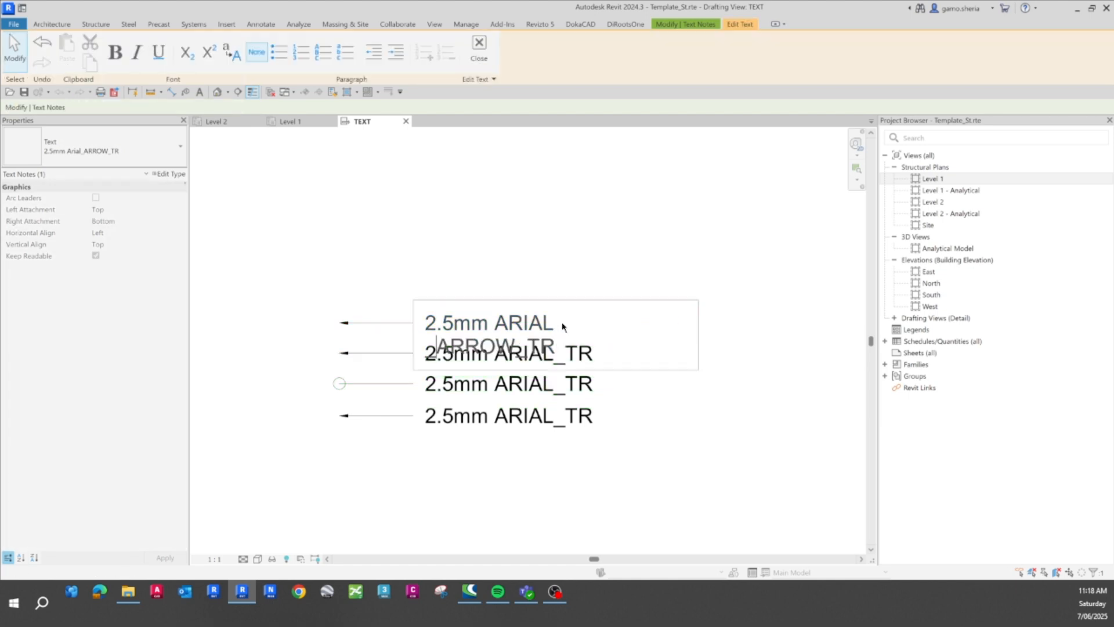
pyautogui.press('BackSpace')
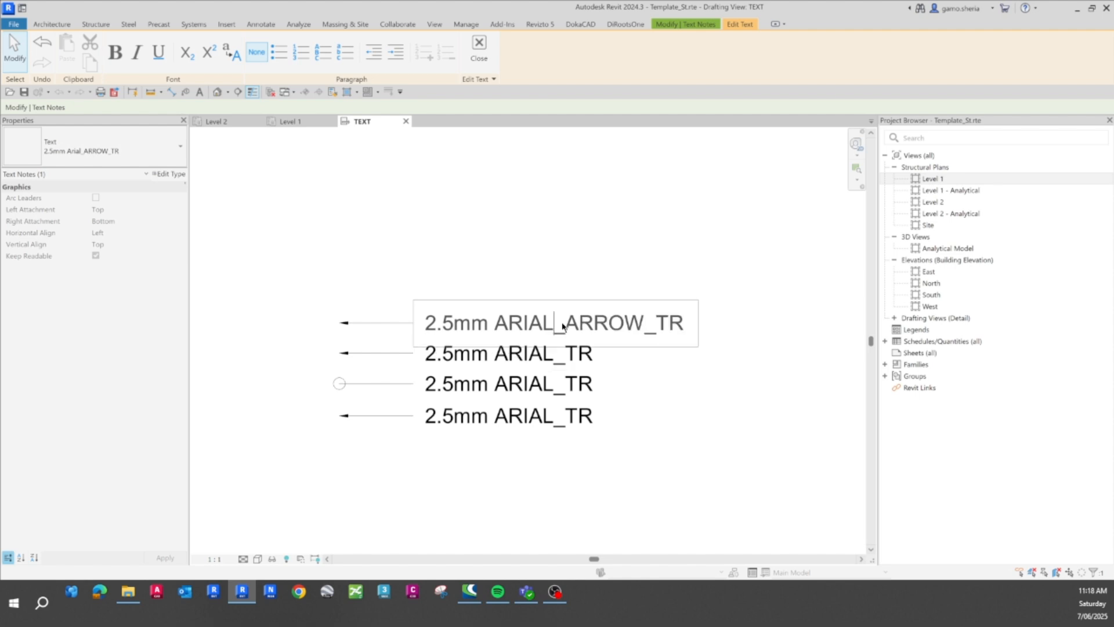
pyautogui.click(629, 423)
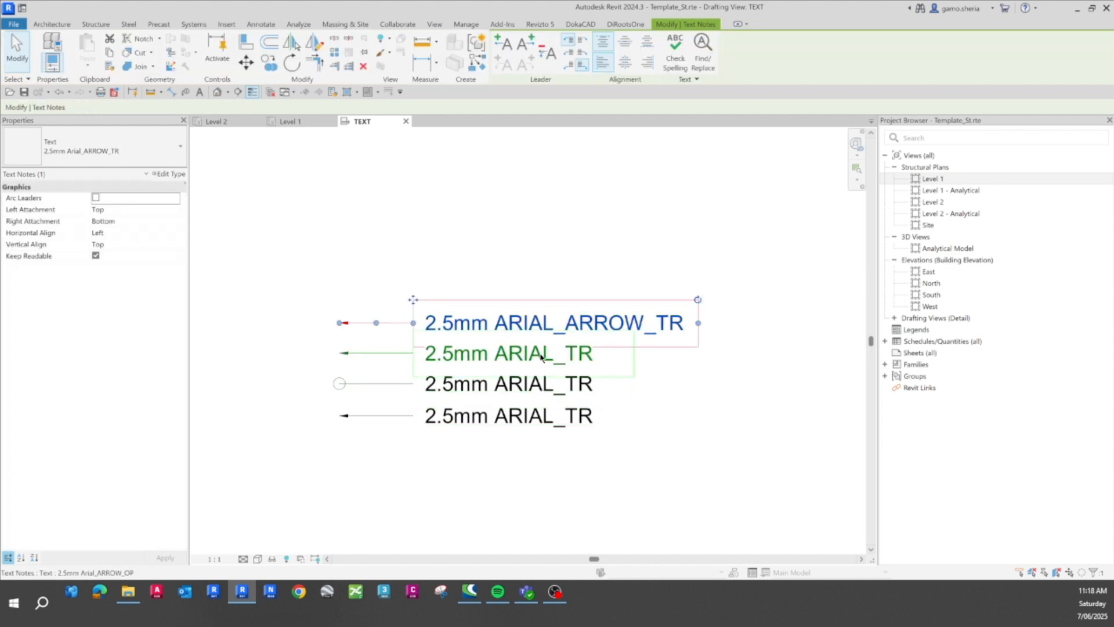
# Step: Change the second note's text to 2.5mm ARIAL_ARROW_OP and widen its box to fit one line
pyautogui.click(542, 357)
pyautogui.click(554, 359)
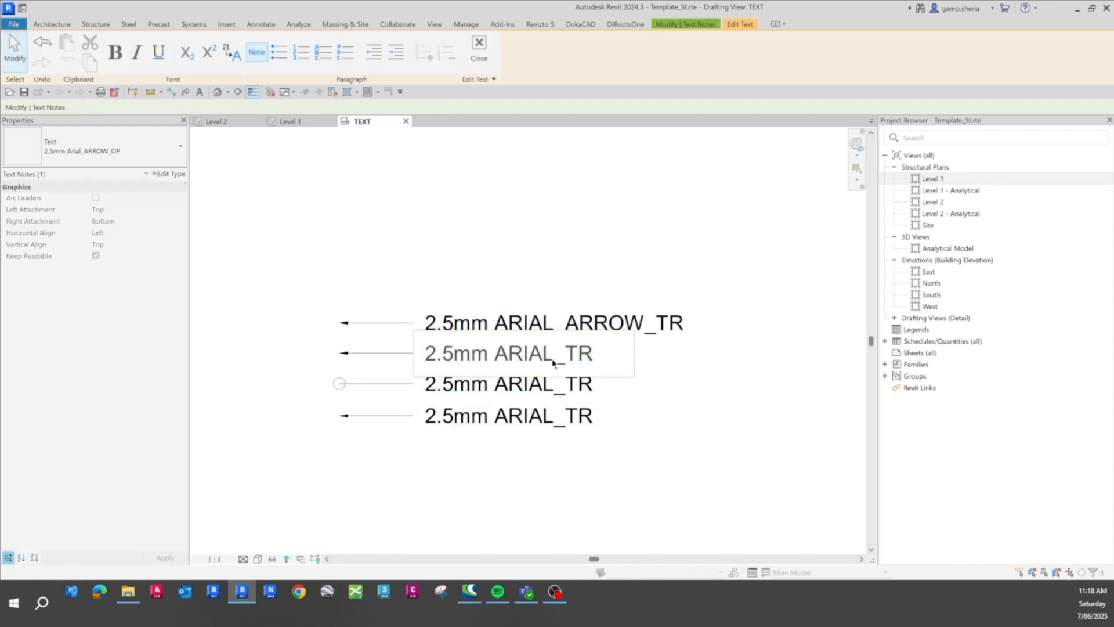
pyautogui.write('_ARROW')
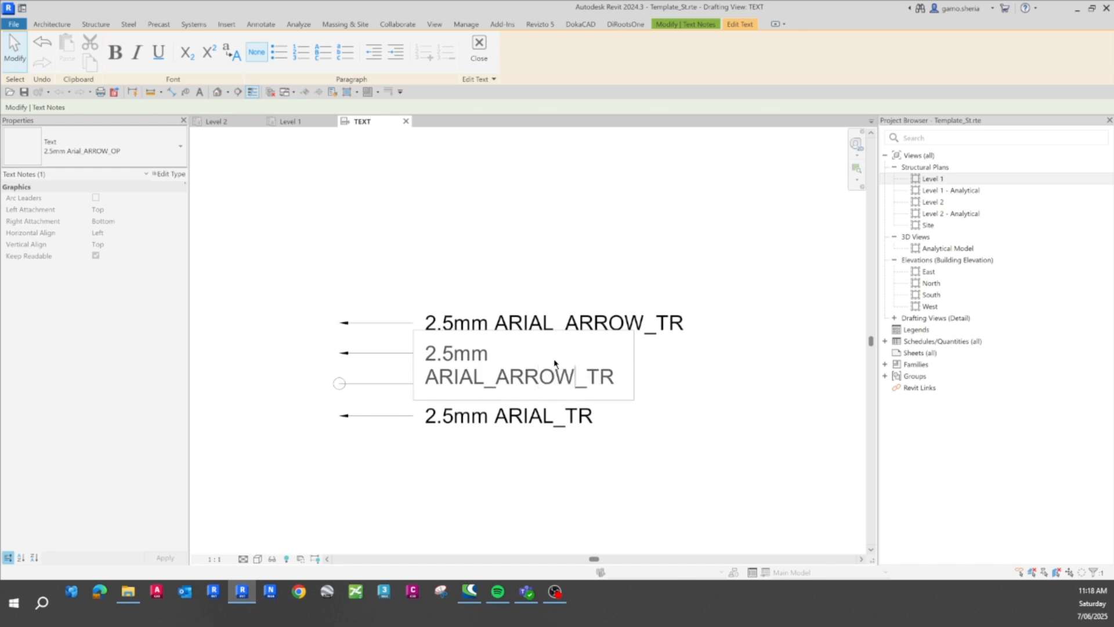
pyautogui.press('Right')
pyautogui.press('Delete')
pyautogui.press('Delete')
pyautogui.write('OP')
pyautogui.click(608, 440)
pyautogui.moveTo(634, 365); pyautogui.dragTo(708, 367)
pyautogui.click(733, 377)
# Step: Change the third note's text to 2.5mm ARIAL_OPEN DOT_TR and widen its box to fit one line
pyautogui.doubleClick(554, 384)
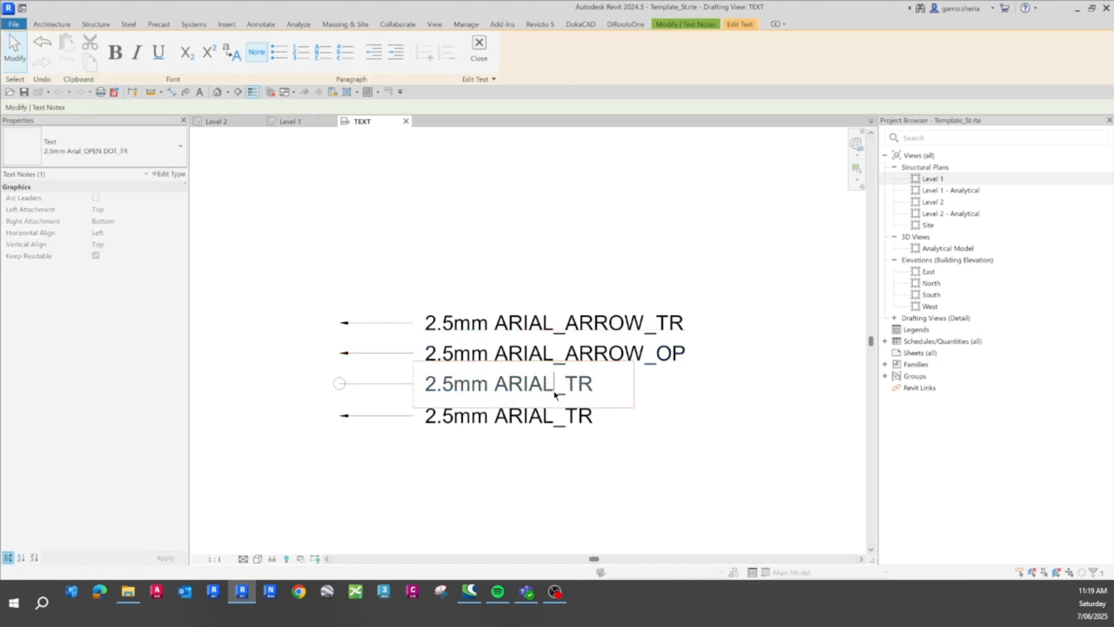
pyautogui.write('_OP')
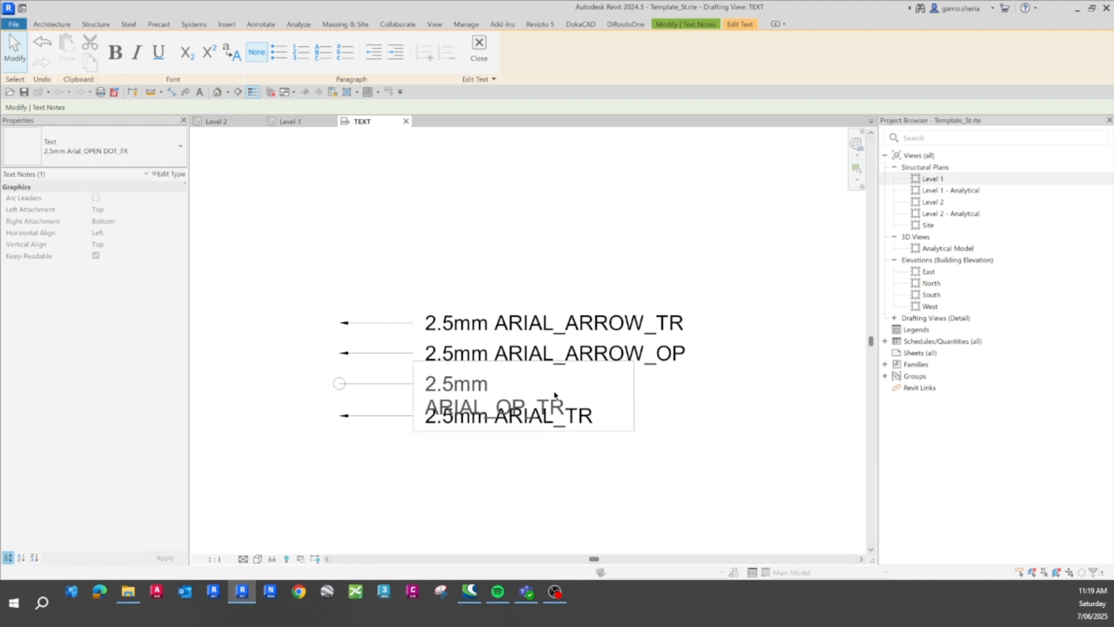
pyautogui.write('EN DOT')
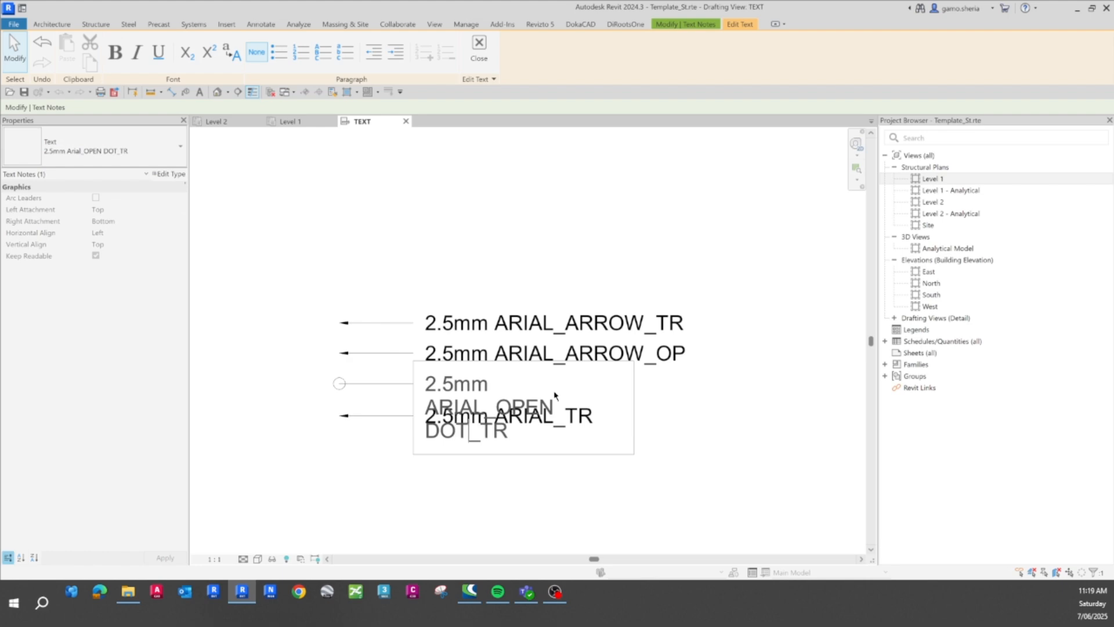
pyautogui.click(638, 419)
pyautogui.moveTo(635, 408); pyautogui.dragTo(725, 387)
# Step: Change the bottom note's text to 2.5mm ARIALOPEN DOT _OP and widen its box to fit one line
pyautogui.click(563, 432)
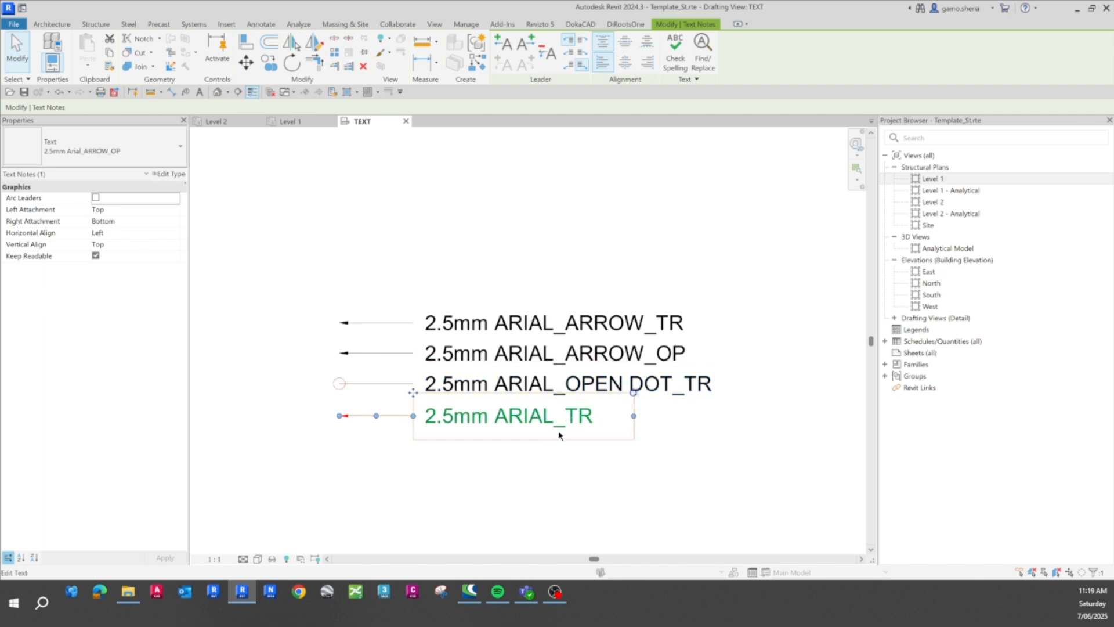
pyautogui.click(558, 429)
pyautogui.click(555, 430)
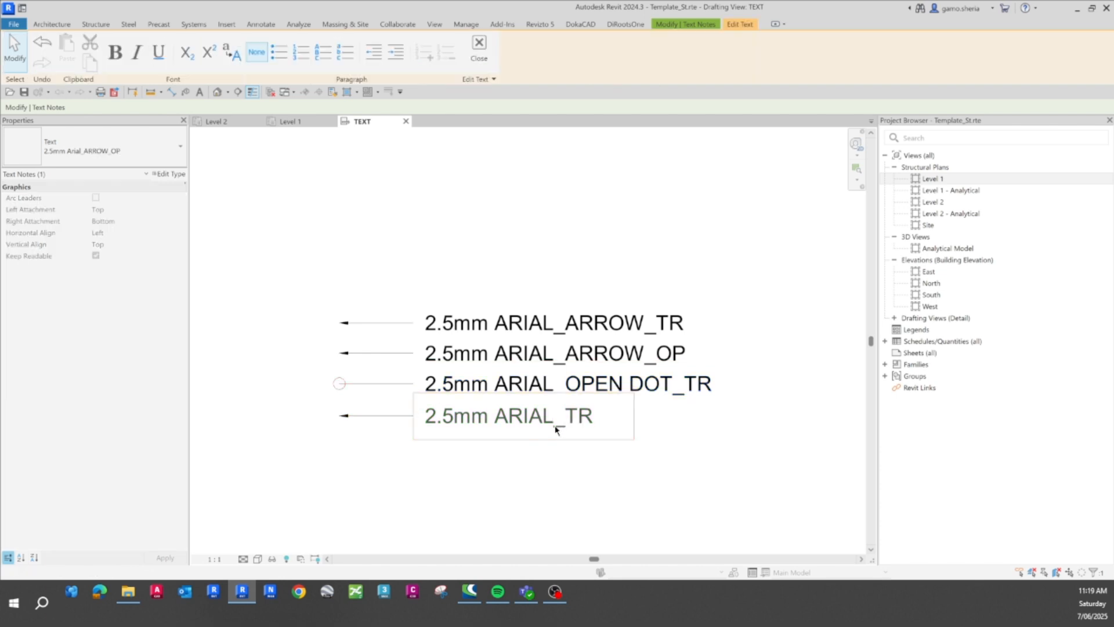
pyautogui.write('OPEN DO')
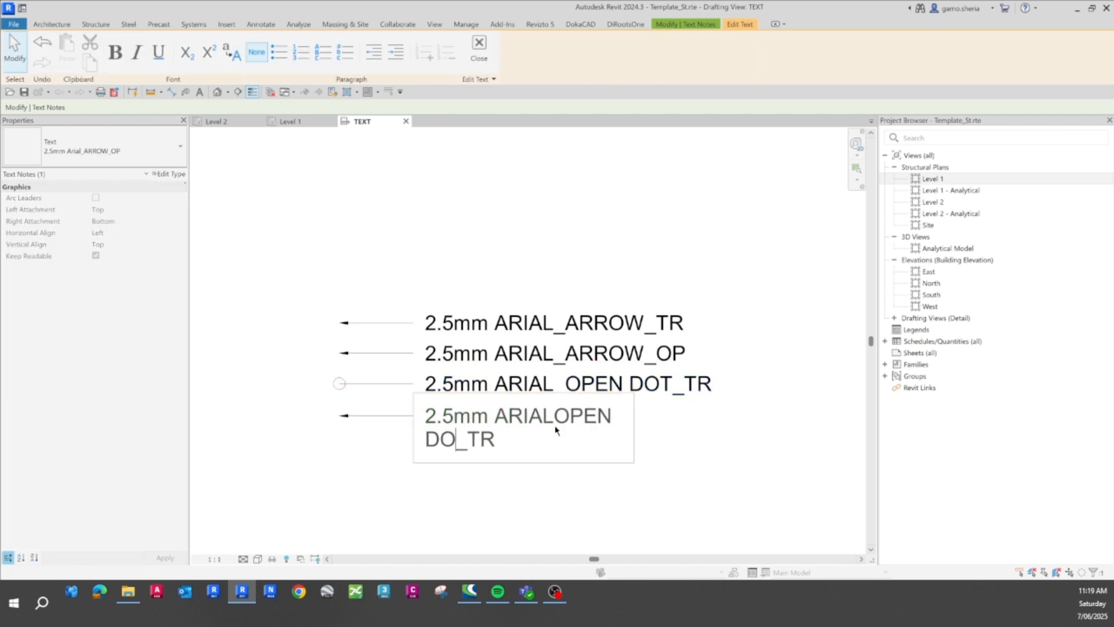
pyautogui.write('T')
pyautogui.press('Right')
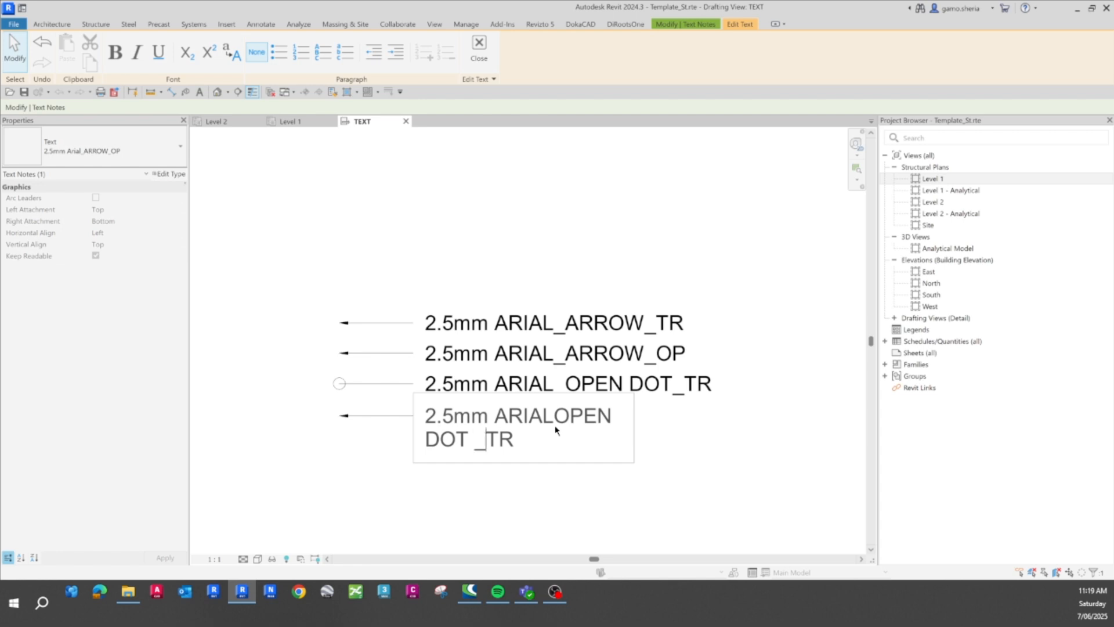
pyautogui.press('Delete')
pyautogui.press('Delete')
pyautogui.write('OP')
pyautogui.click(661, 502)
pyautogui.moveTo(634, 424); pyautogui.dragTo(739, 416)
pyautogui.click(672, 365)
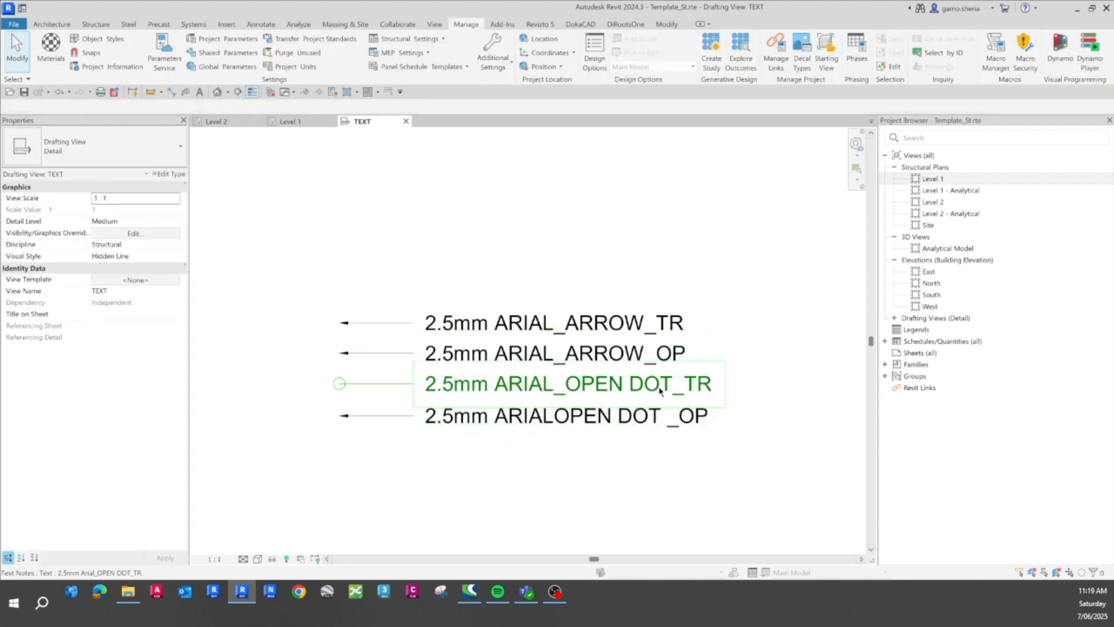
# Step: Check the background and leader arrowhead settings in the third note's type properties
pyautogui.click(672, 384)
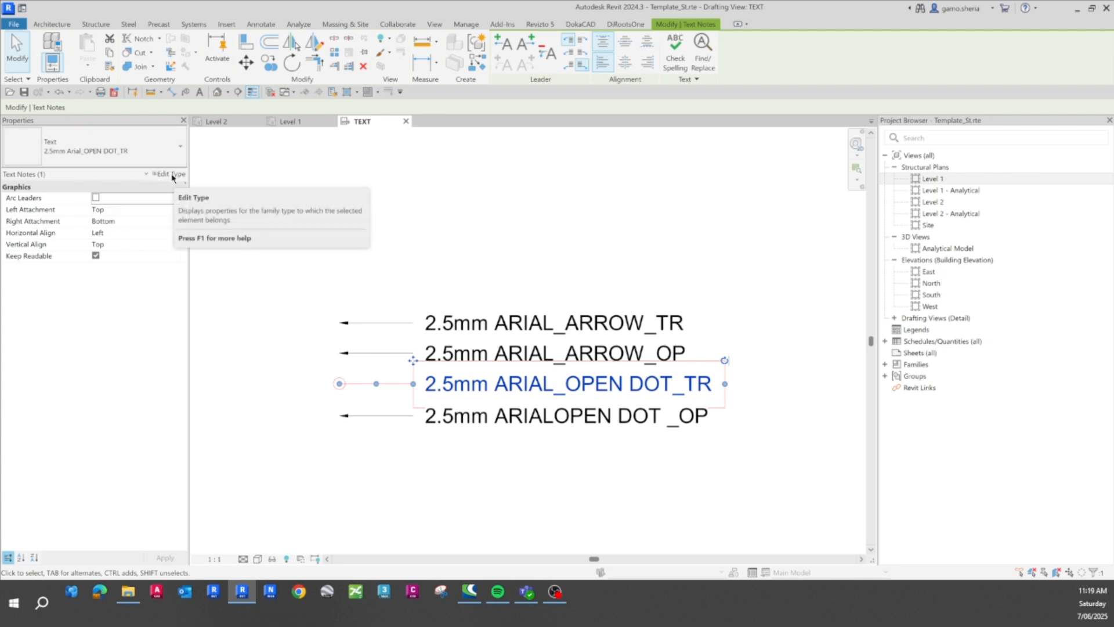
pyautogui.click(173, 177)
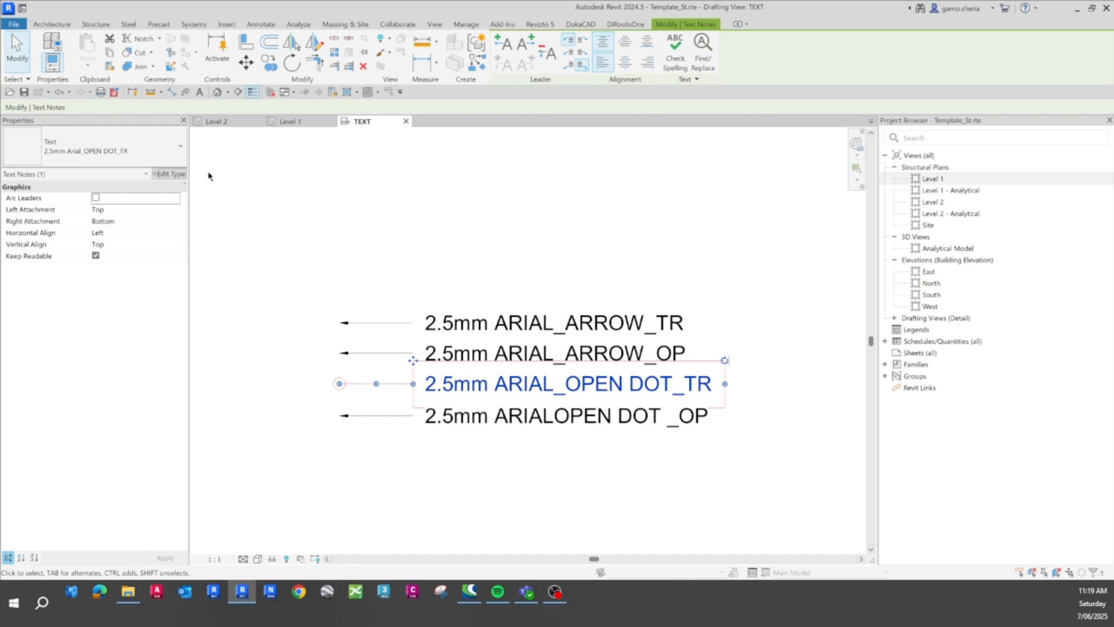
pyautogui.click(170, 174)
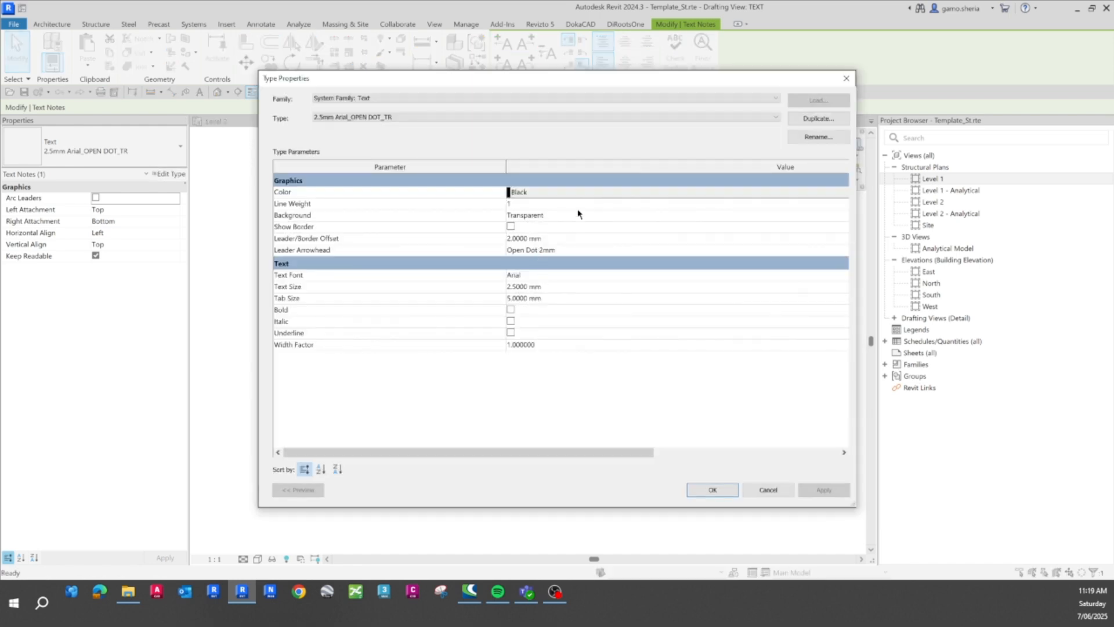
pyautogui.click(714, 490)
pyautogui.click(573, 496)
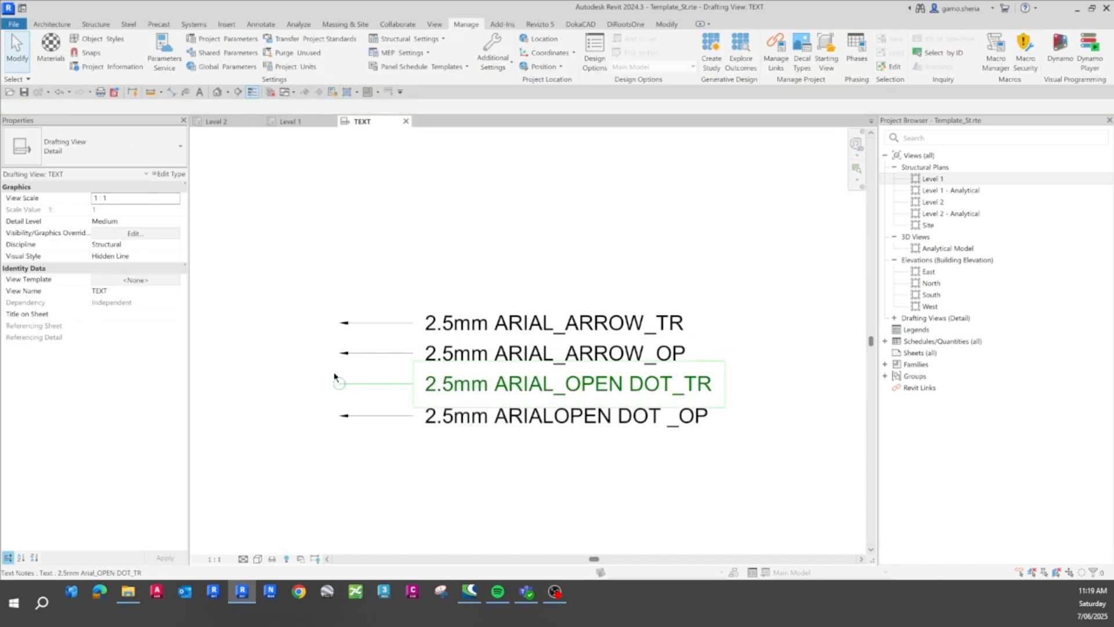
# Step: Assign the 2.5mm Arial_OPEN DOT_TR type to the bottom note and duplicate that type as 2.5mm Arial_OPEN DOT_OP
pyautogui.click(439, 435)
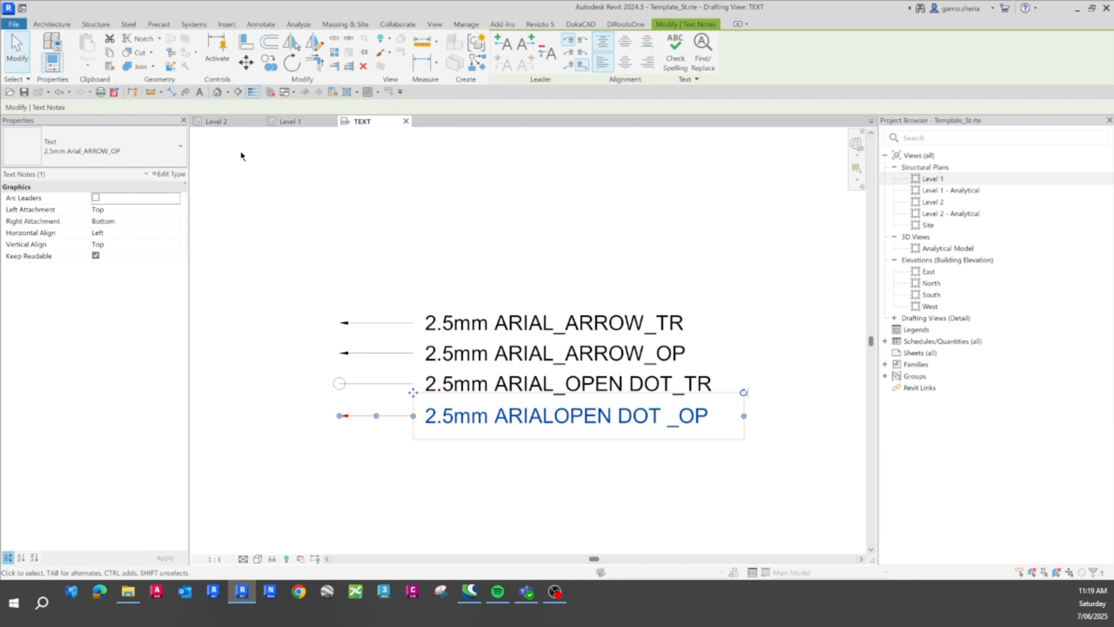
pyautogui.click(179, 148)
pyautogui.click(102, 245)
pyautogui.click(169, 174)
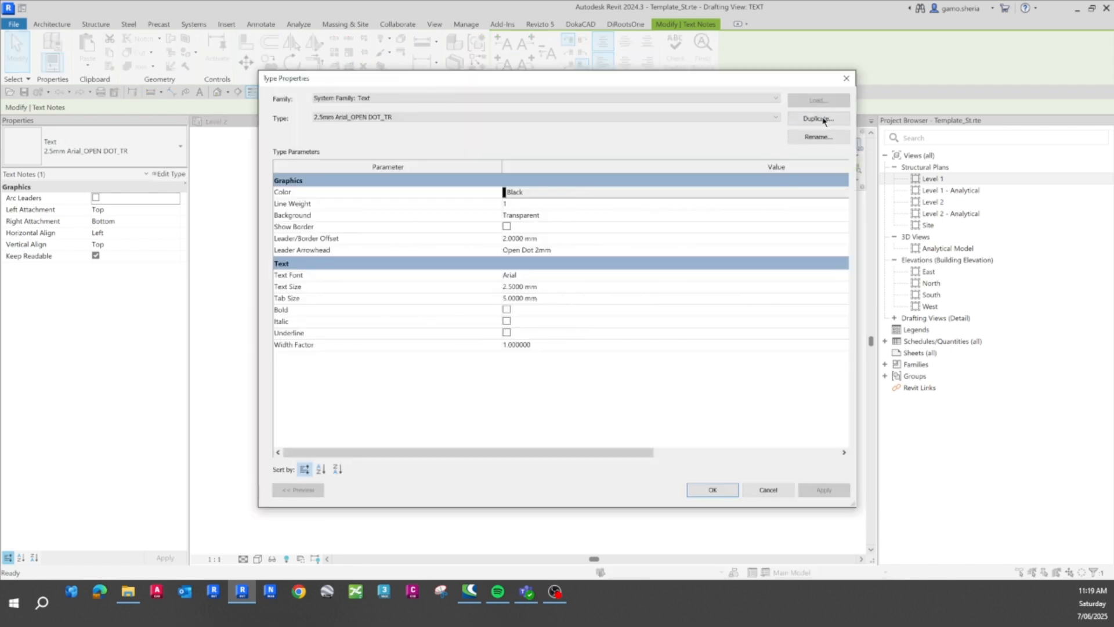
pyautogui.click(824, 119)
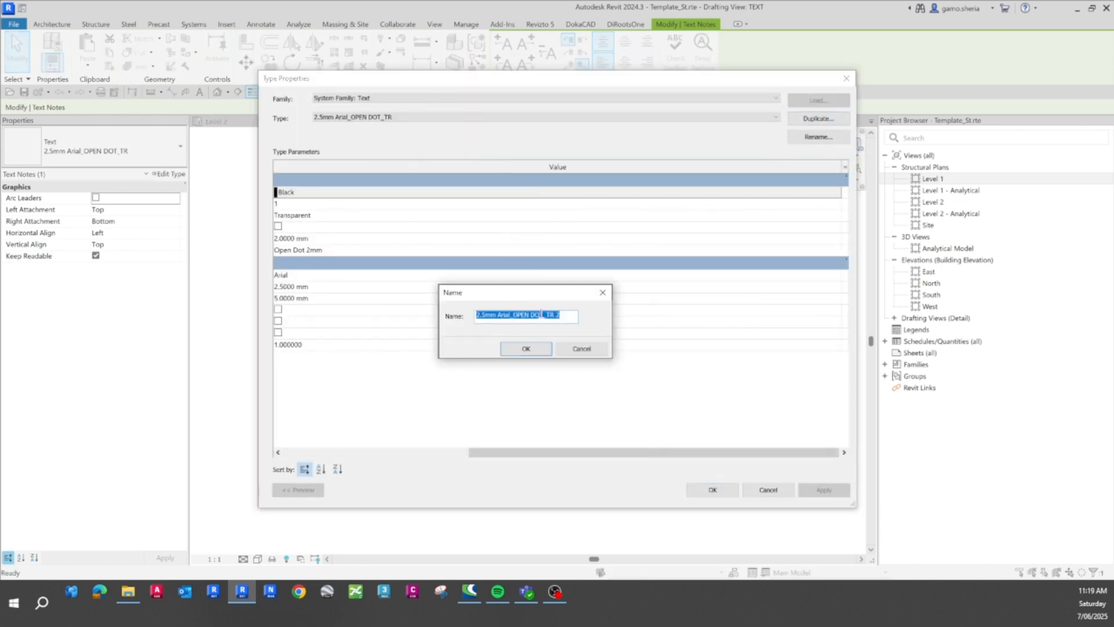
pyautogui.moveTo(547, 315); pyautogui.dragTo(605, 313)
pyautogui.write('OP')
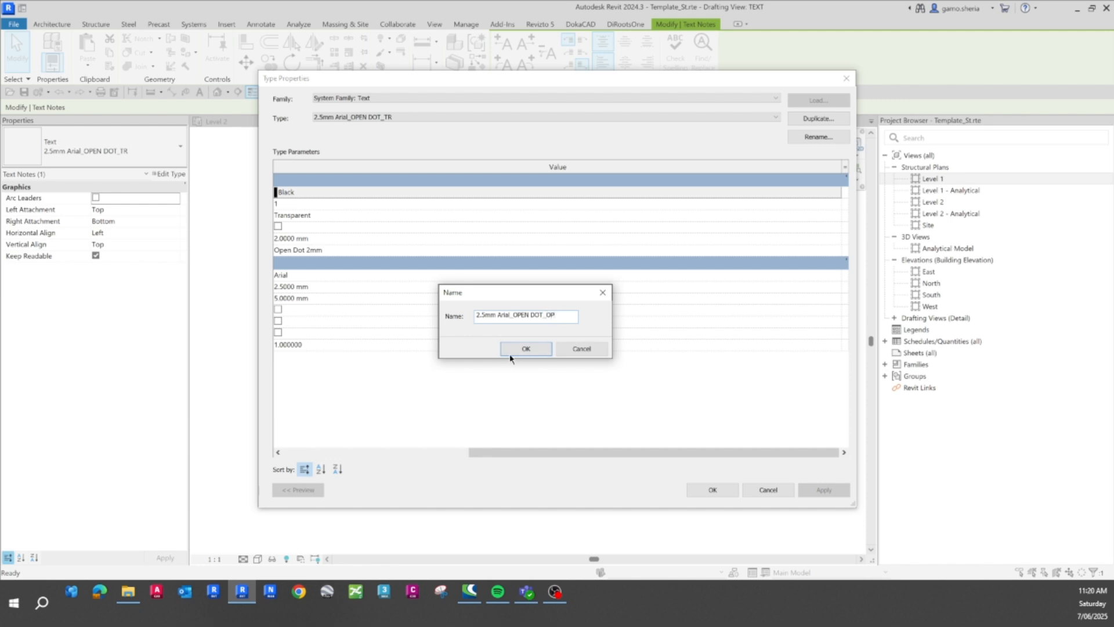
pyautogui.click(525, 348)
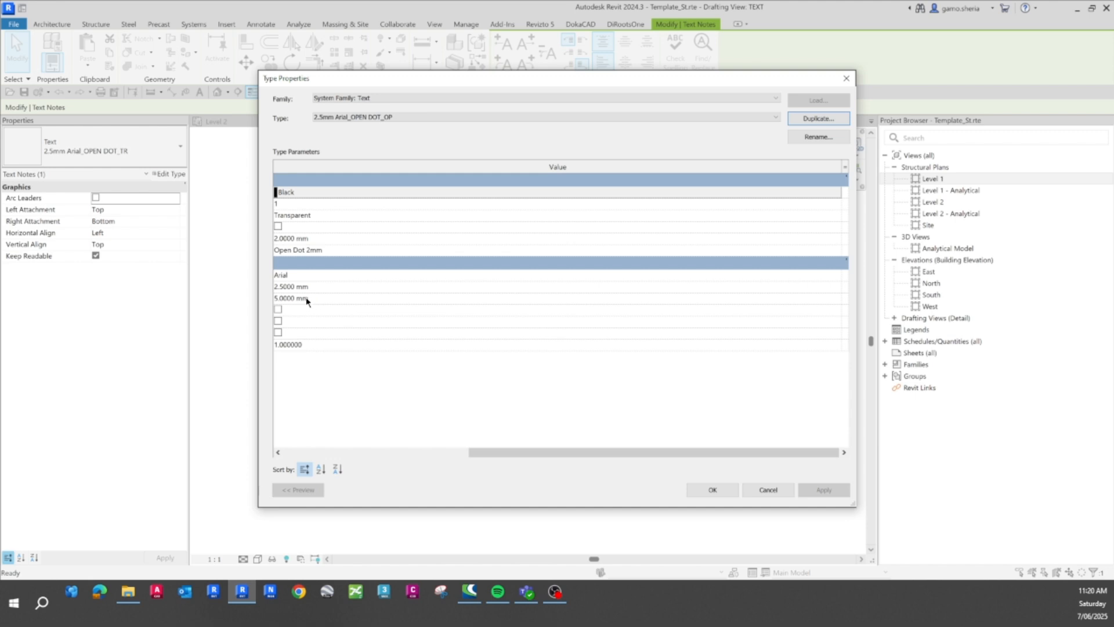
# Step: Set the background of the 2.5mm Arial_OPEN DOT_OP text type to Opaque and apply it to the bottom note
pyautogui.click(405, 212)
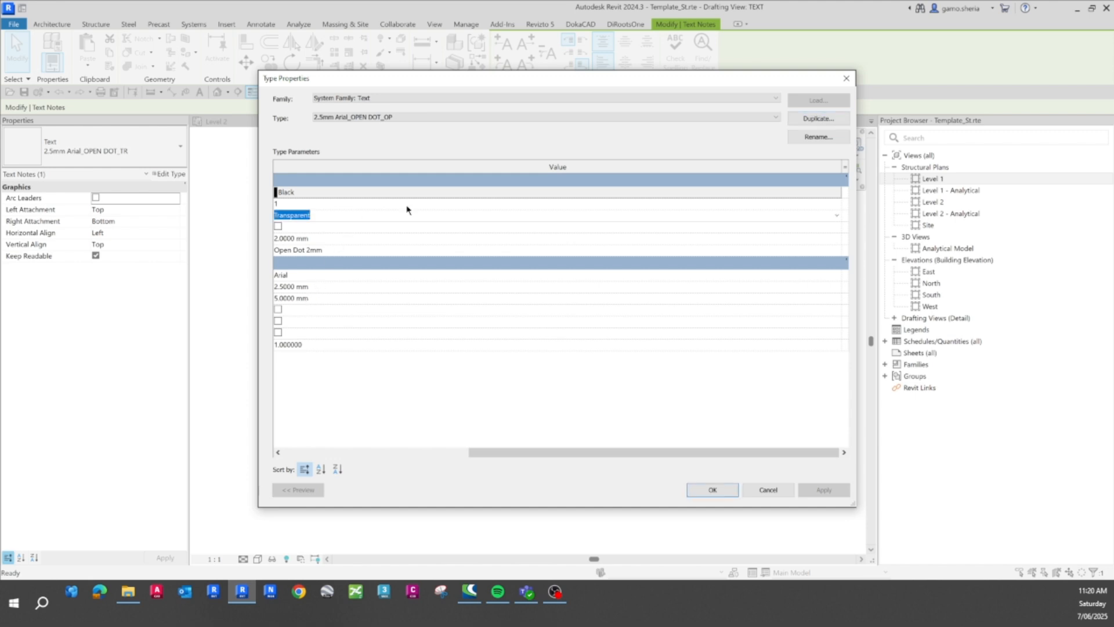
pyautogui.click(838, 215)
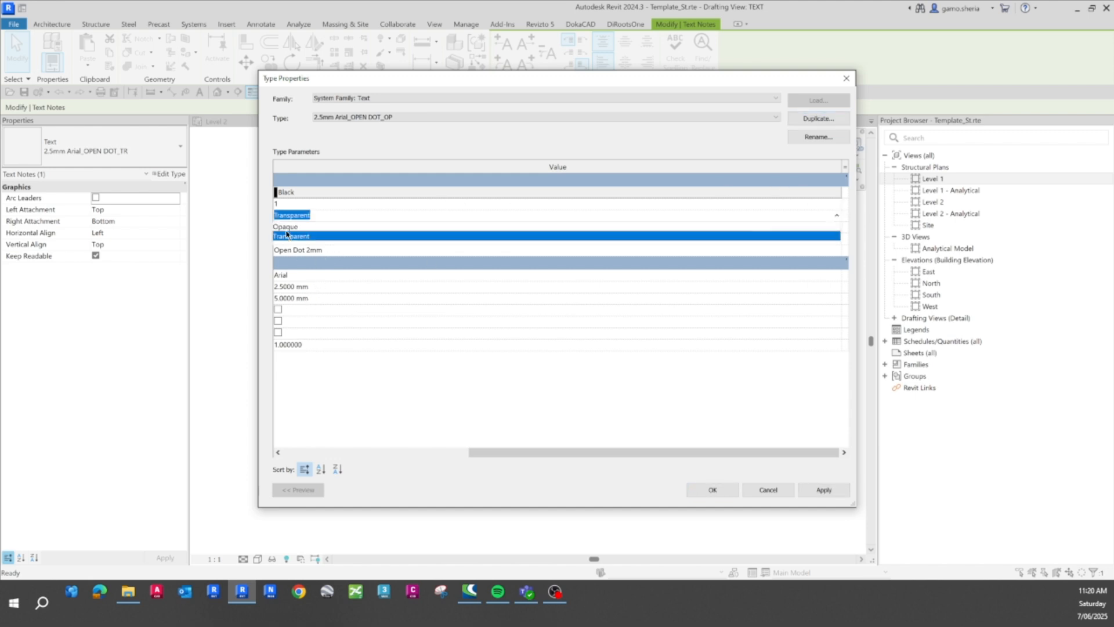
pyautogui.click(292, 226)
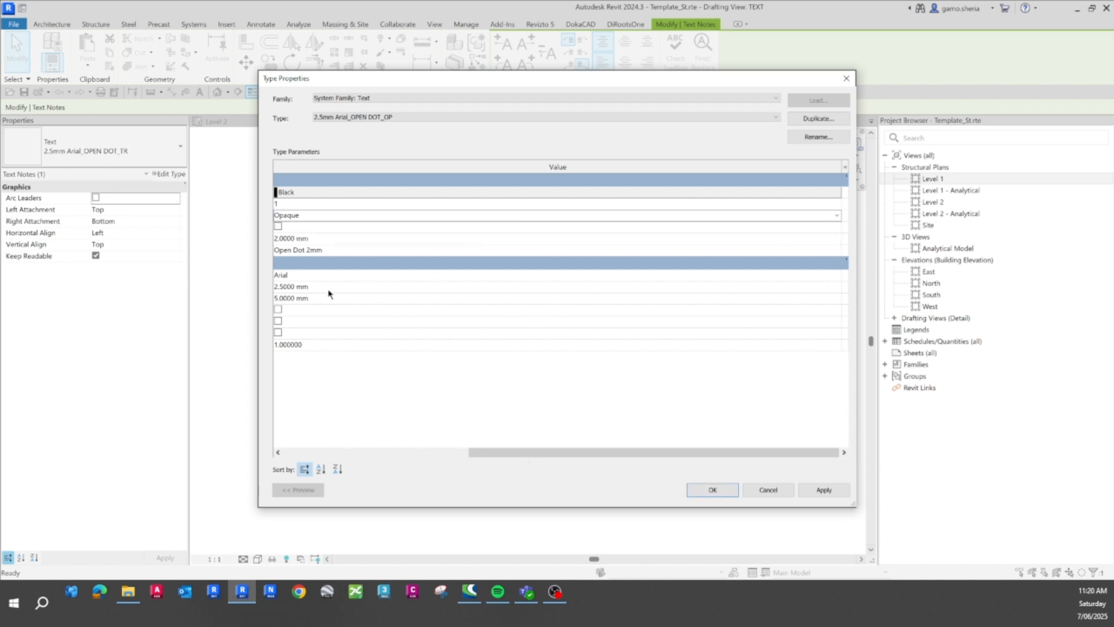
pyautogui.click(713, 489)
pyautogui.click(503, 521)
pyautogui.scroll(-3, 462, 391)
pyautogui.scroll(4, 373, 405)
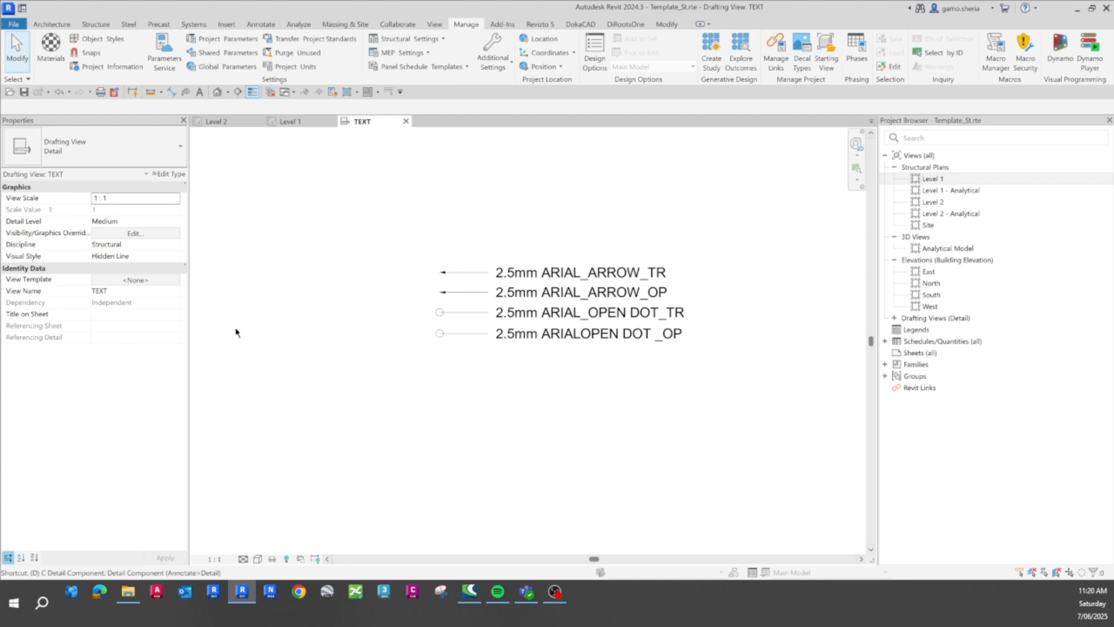
# Step: Draw a steep diagonal detail line from above the four text notes, across them, to well below
pyautogui.press('d')
pyautogui.press('l')
pyautogui.click(624, 197)
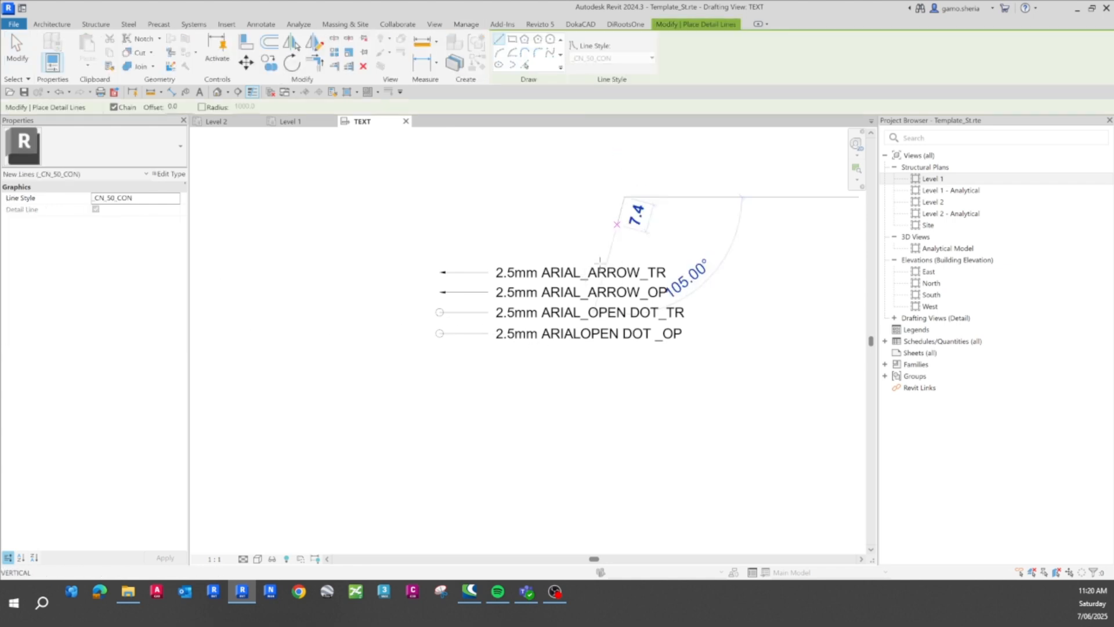
pyautogui.click(511, 531)
pyautogui.press('Escape')
pyautogui.press('Escape')
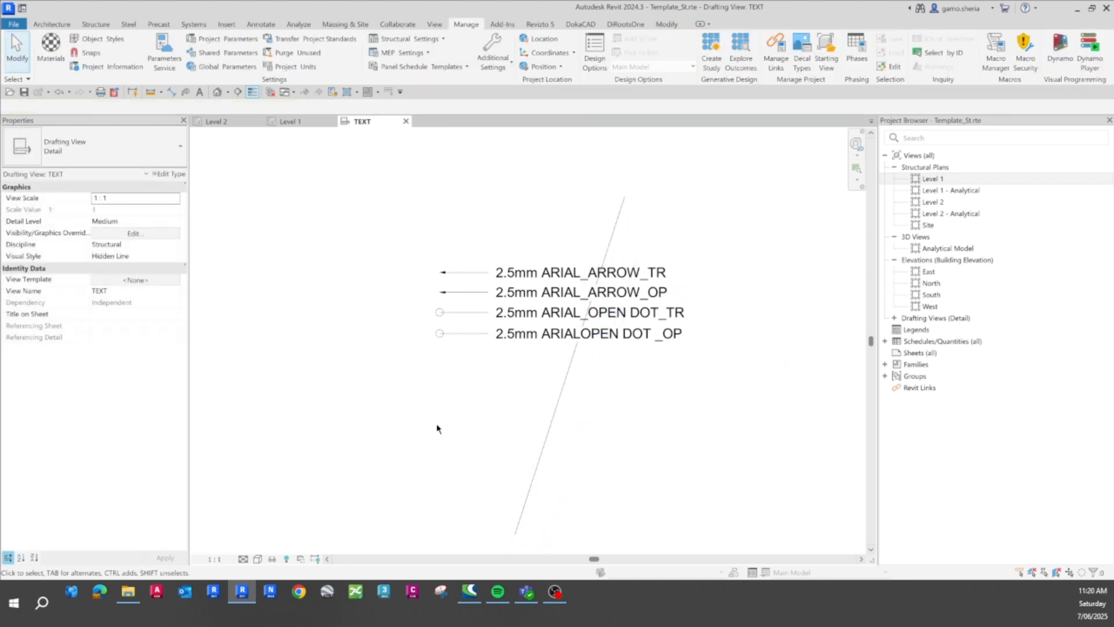
# Step: Copy the two open-dot text notes with their leaders directly below the existing four notes
pyautogui.scroll(1, 598, 282)
pyautogui.scroll(1, 598, 282)
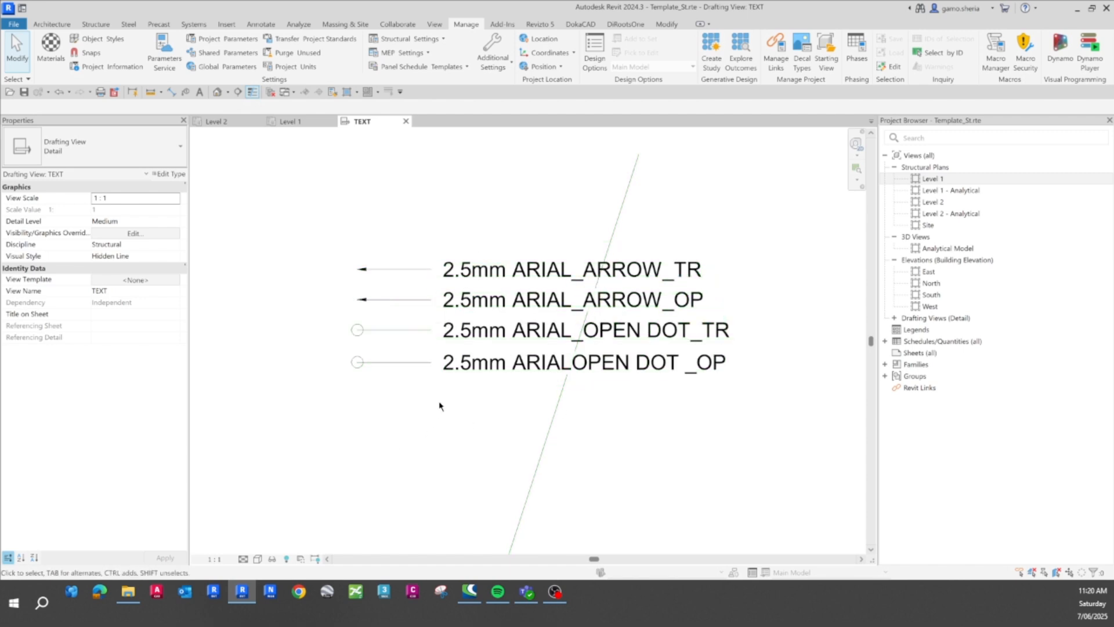
pyautogui.moveTo(483, 408); pyautogui.dragTo(439, 334)
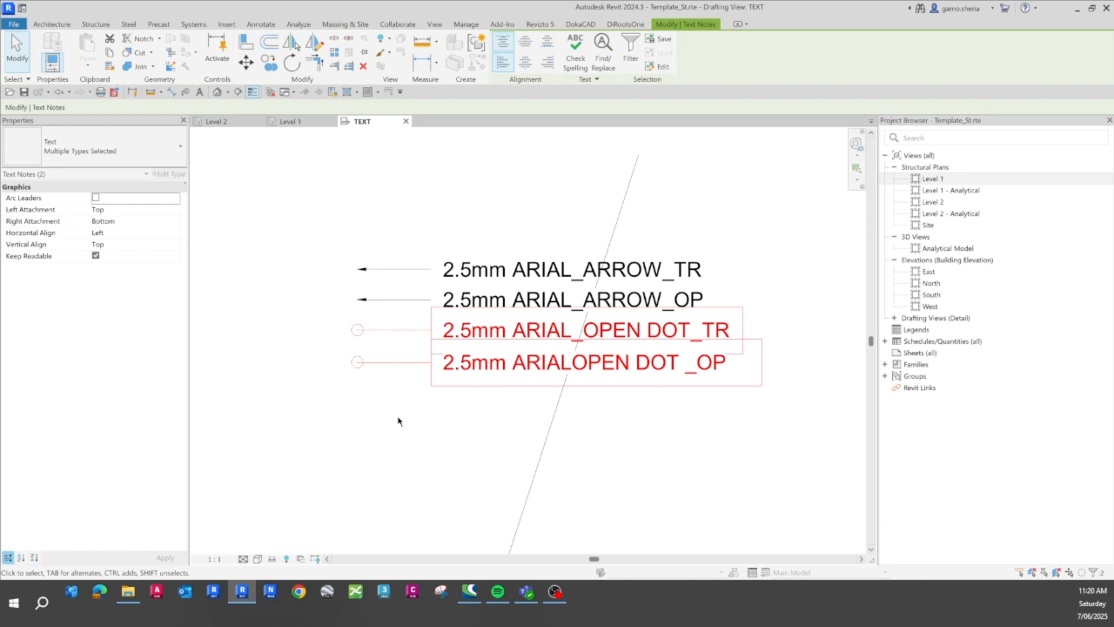
pyautogui.press('c')
pyautogui.press('o')
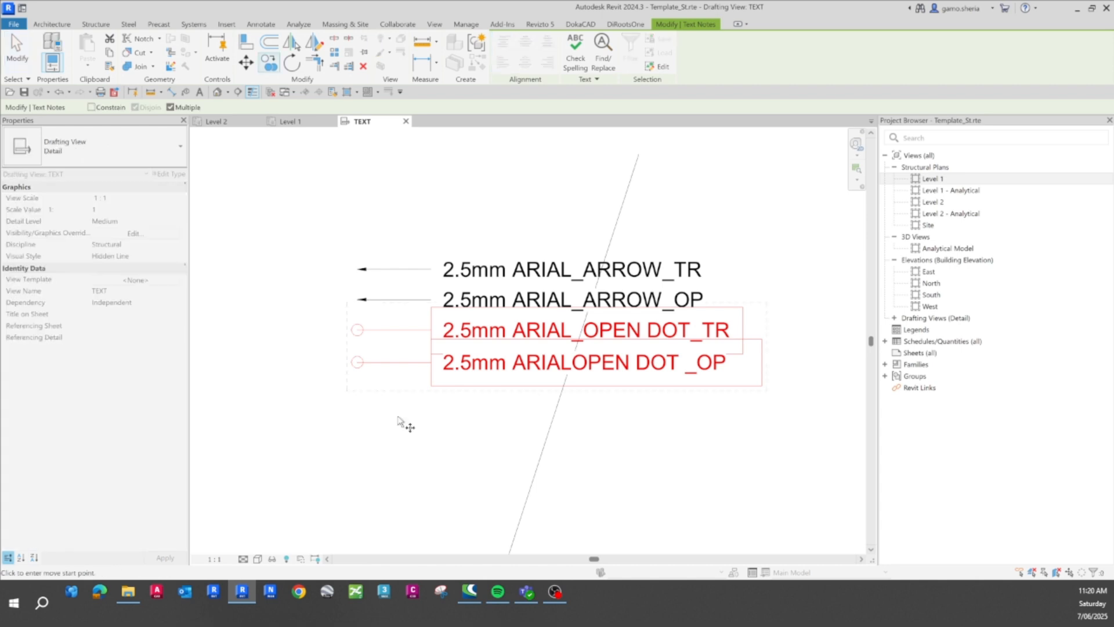
pyautogui.click(455, 313)
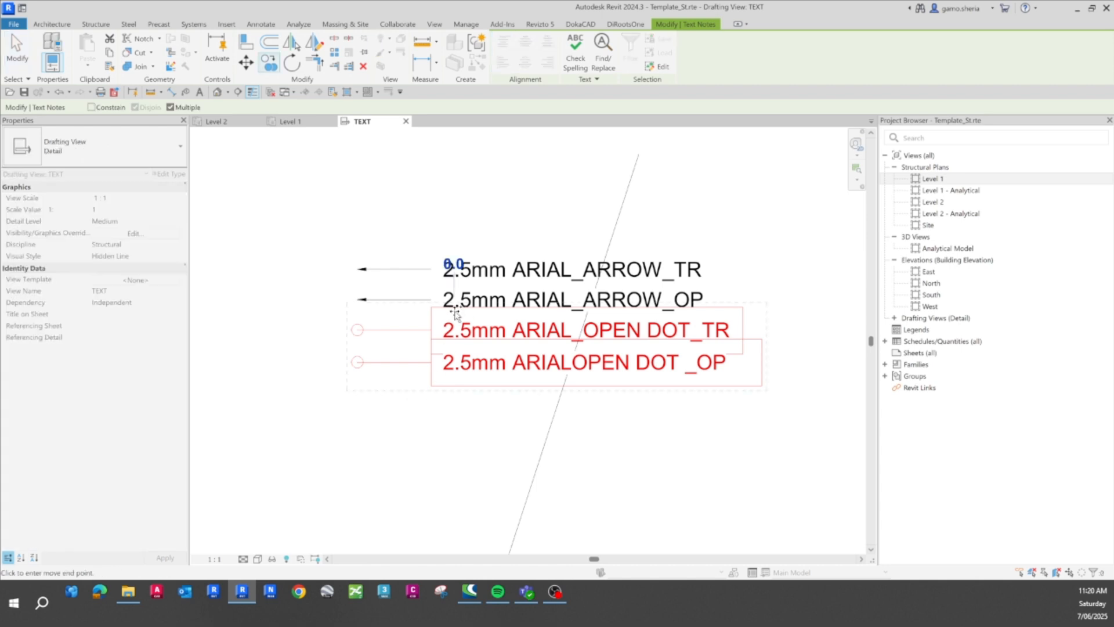
pyautogui.click(458, 372)
pyautogui.press('Escape')
pyautogui.press('Escape')
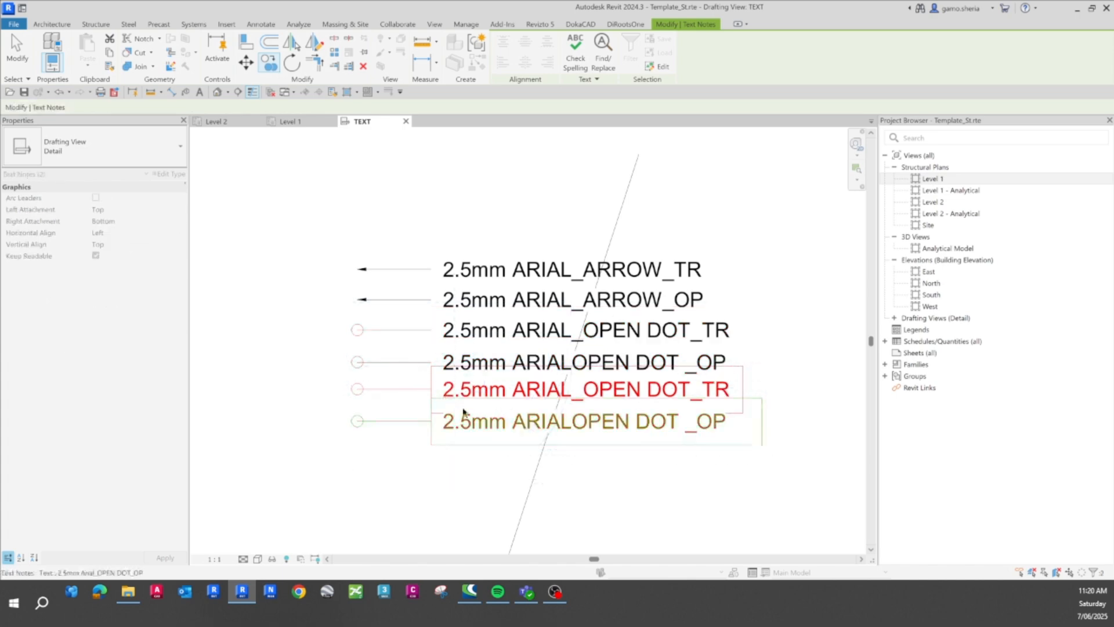
# Step: Change the text of the fifth note to "2.5mm ARIAL_DOT_TR"
pyautogui.click(534, 396)
pyautogui.click(534, 396)
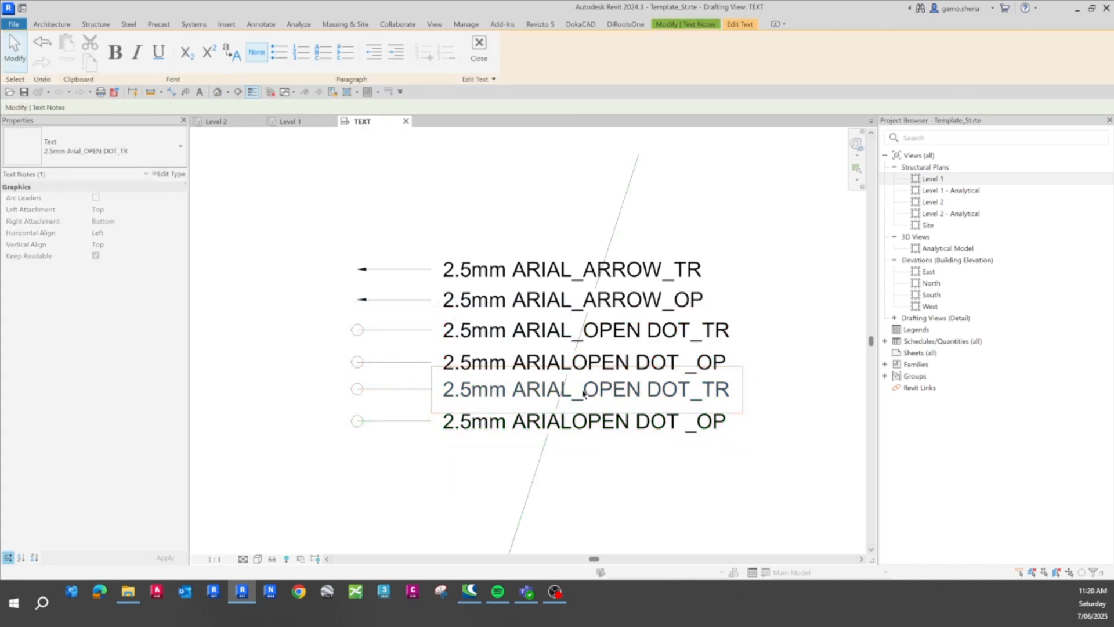
pyautogui.moveTo(582, 395); pyautogui.dragTo(639, 399)
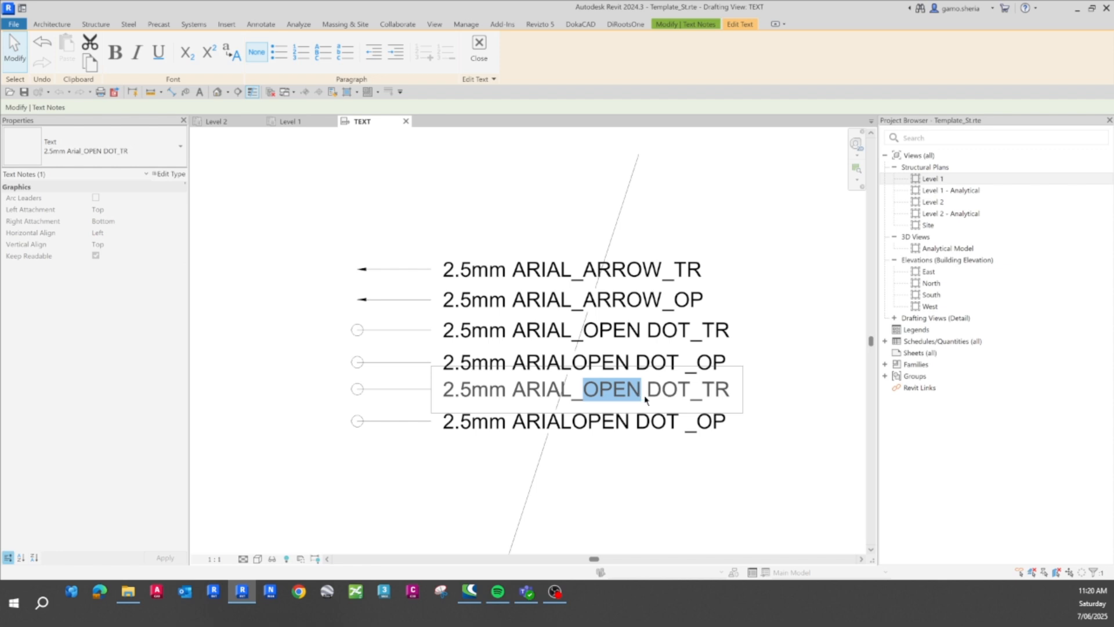
pyautogui.press('Delete')
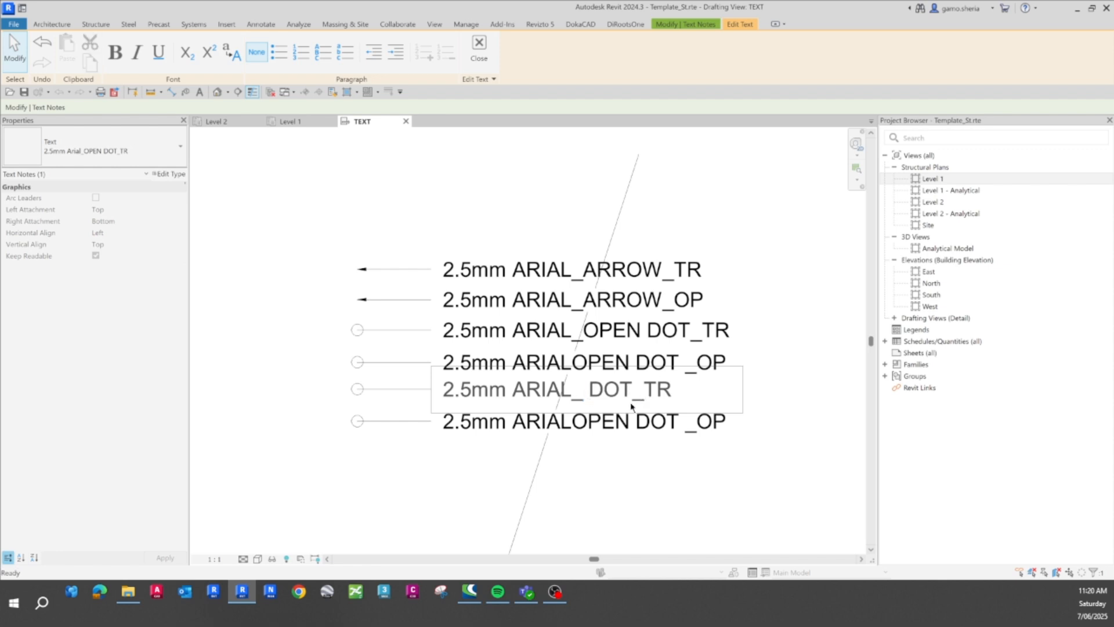
pyautogui.press('Delete')
# Step: Change the text of the bottom note to "2.5mm ARIAL_DOT _OP"
pyautogui.click(596, 430)
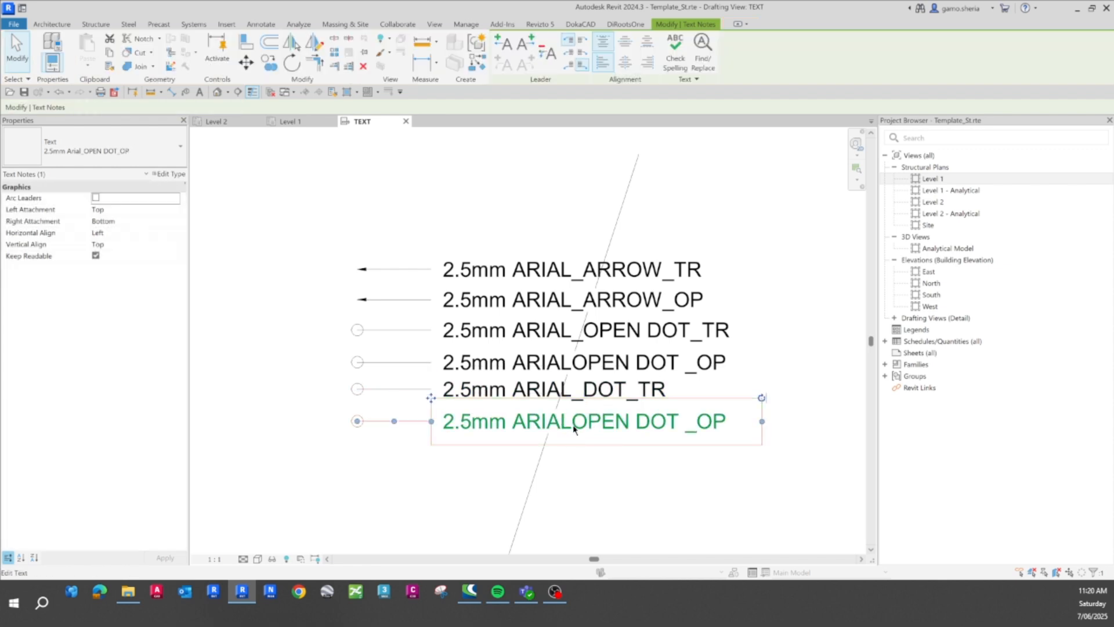
pyautogui.click(573, 428)
pyautogui.write('_')
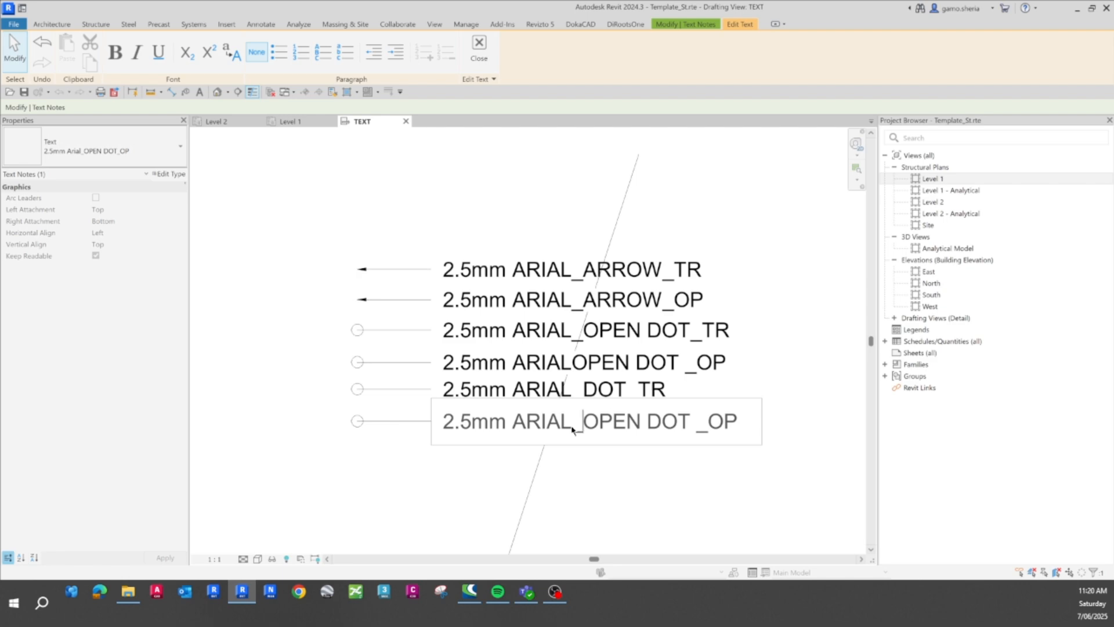
pyautogui.press('Delete')
pyautogui.press('Delete')
pyautogui.press('Delete')
pyautogui.press('Delete')
pyautogui.press('Delete')
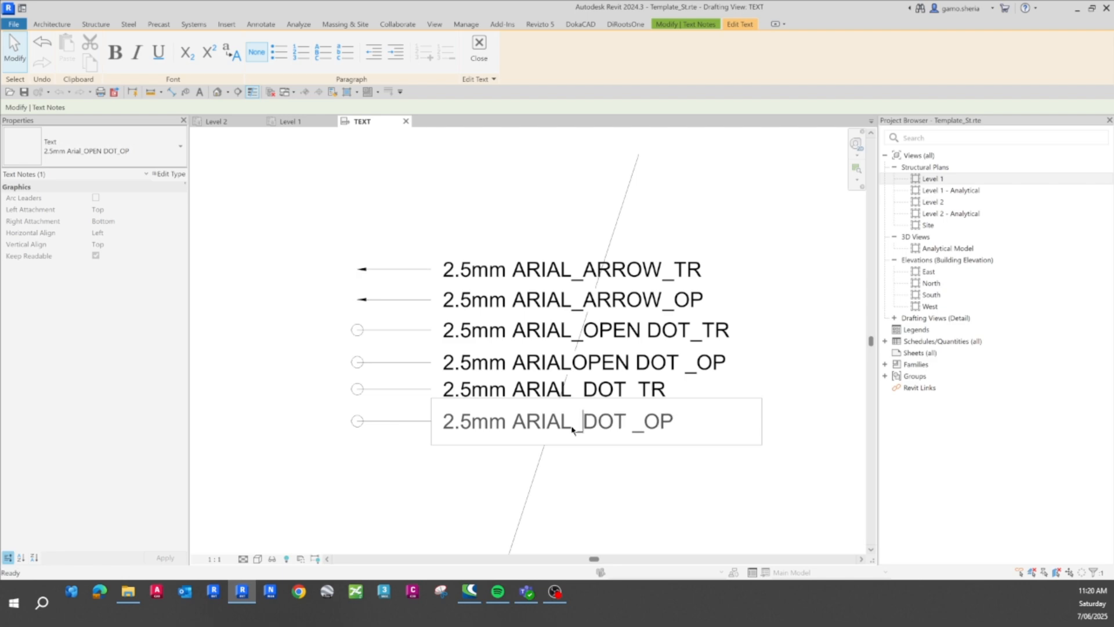
pyautogui.click(574, 404)
# Step: Add the missing underscore to the fourth note so it reads "2.5mm ARIAL_OPEN DOT _OP"
pyautogui.click(571, 389)
pyautogui.click(571, 388)
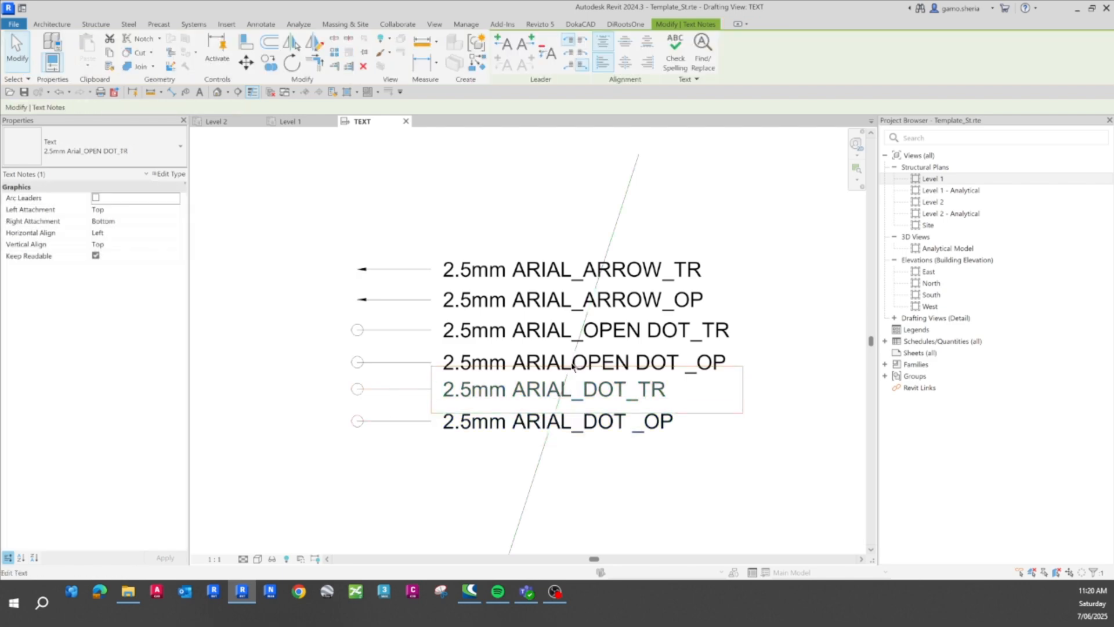
pyautogui.click(572, 364)
pyautogui.click(572, 364)
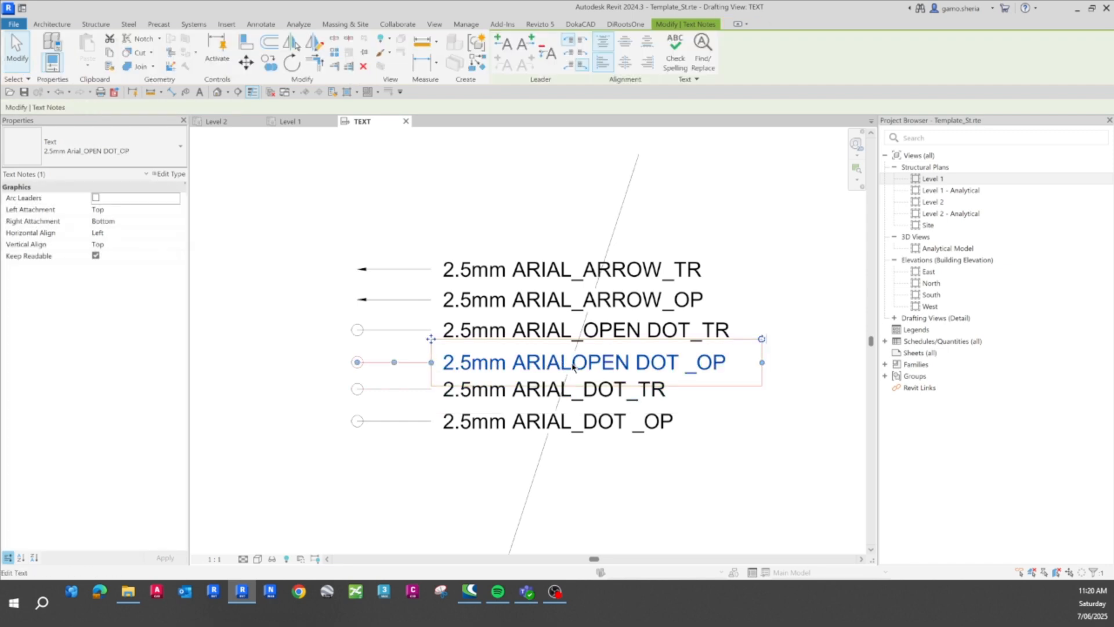
pyautogui.click(572, 365)
pyautogui.write('_')
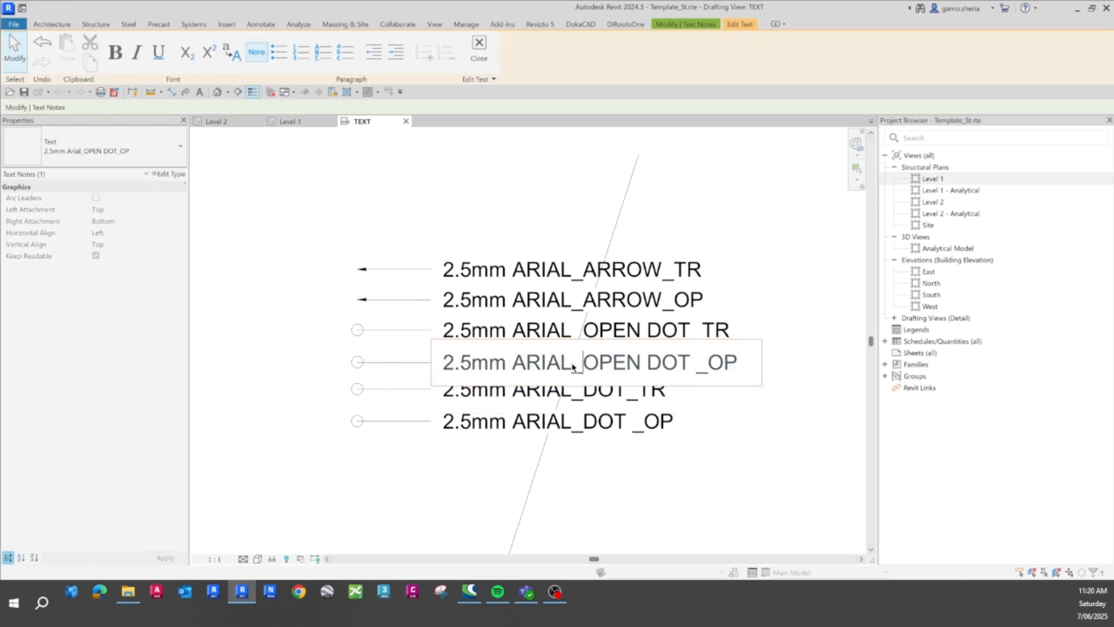
pyautogui.click(603, 510)
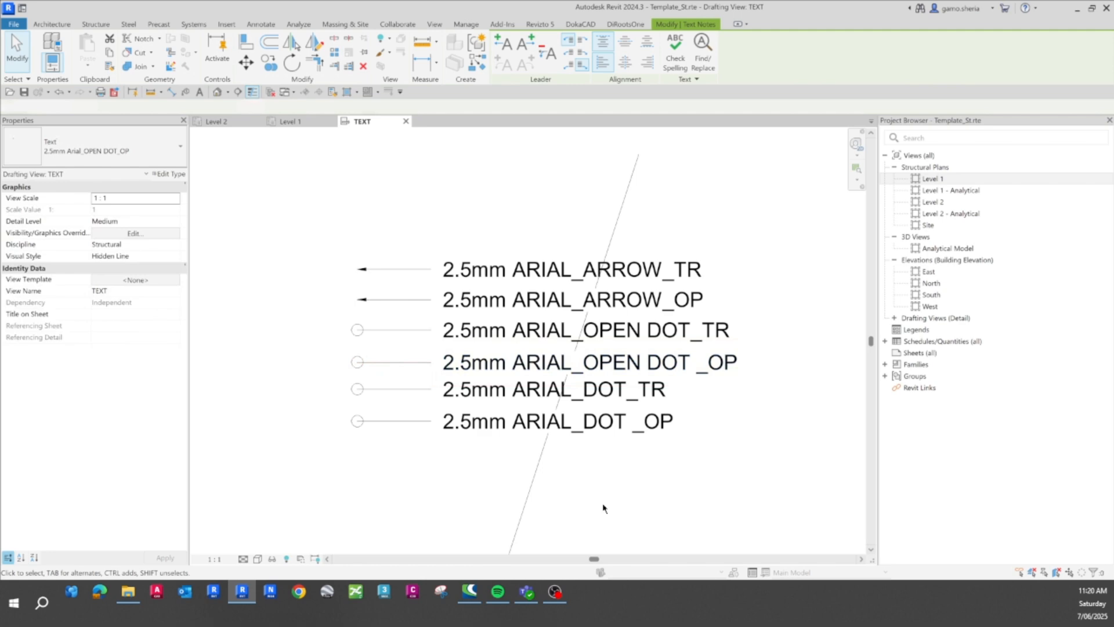
# Step: Duplicate the text type of the 2.5mm ARIAL_DOT_TR note as "2.5mm Arial_ DOT_TR"
pyautogui.click(629, 394)
pyautogui.click(182, 176)
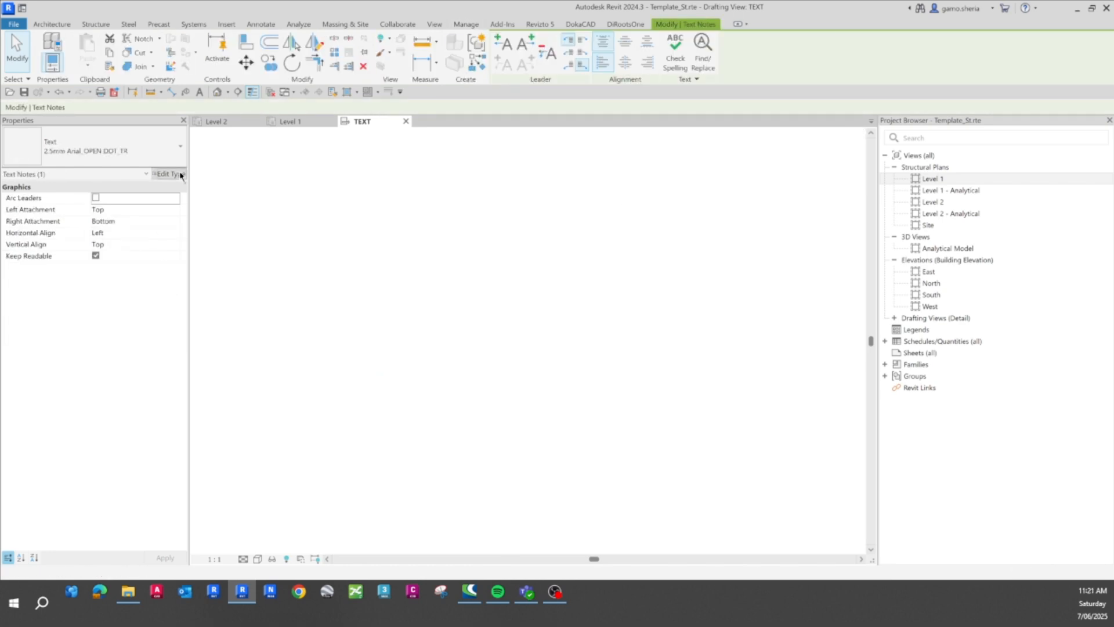
pyautogui.click(818, 119)
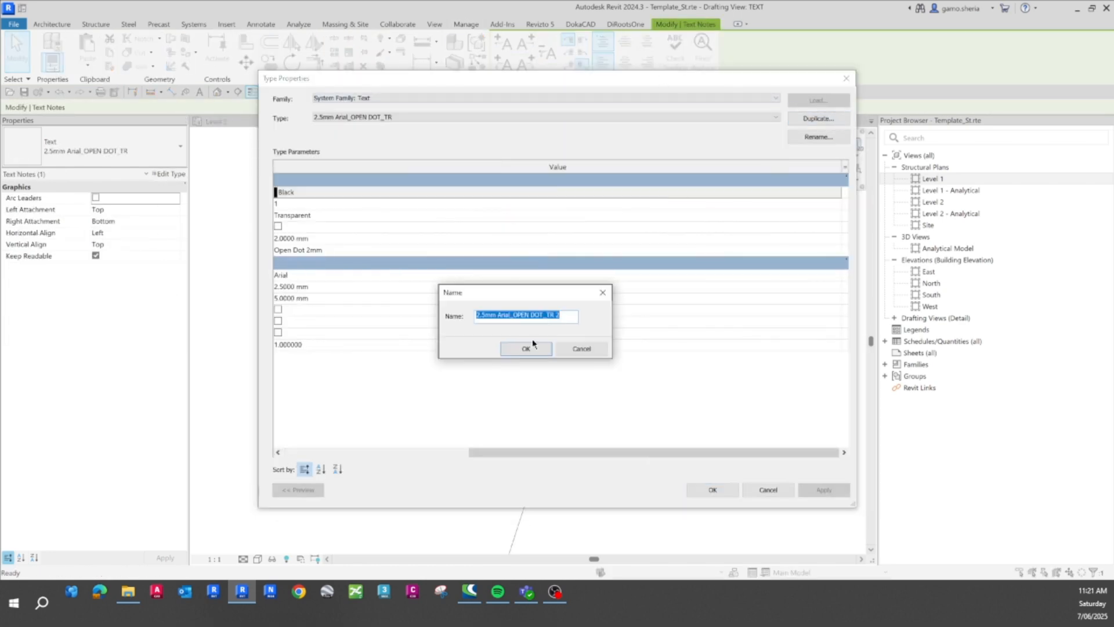
pyautogui.click(513, 315)
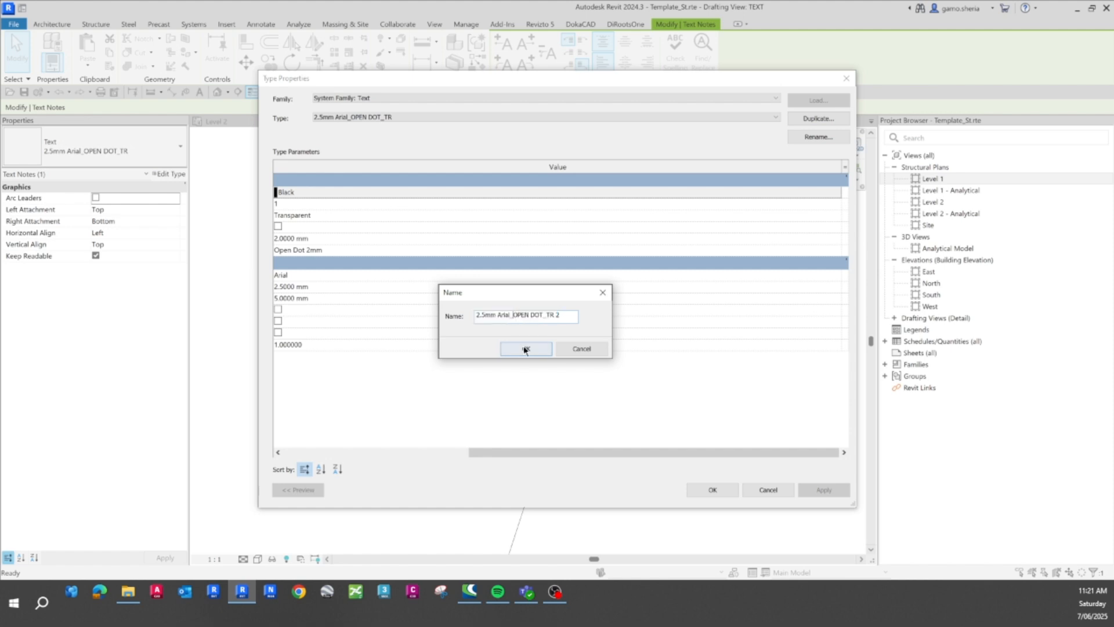
pyautogui.press('Delete')
pyautogui.press('Delete')
pyautogui.press('Delete')
pyautogui.press('Delete')
pyautogui.click(530, 349)
# Step: Set the leader arrowhead of the 2.5mm Arial_ DOT_TR type to Filled Dot 2mm and apply it to the note
pyautogui.click(830, 250)
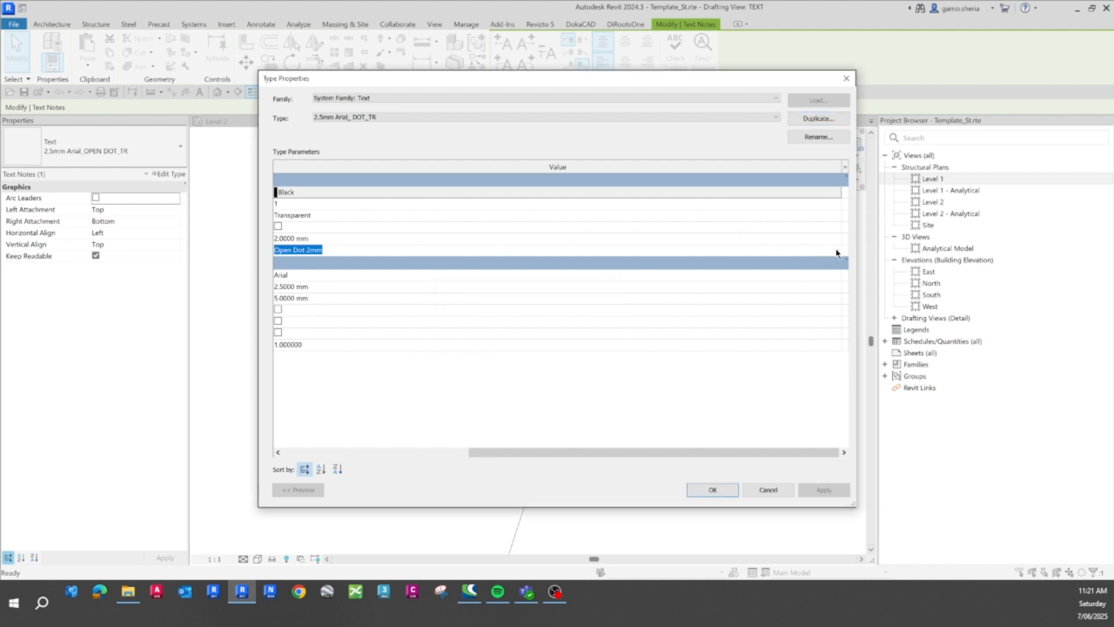
pyautogui.click(836, 249)
pyautogui.scroll(-1, 310, 293)
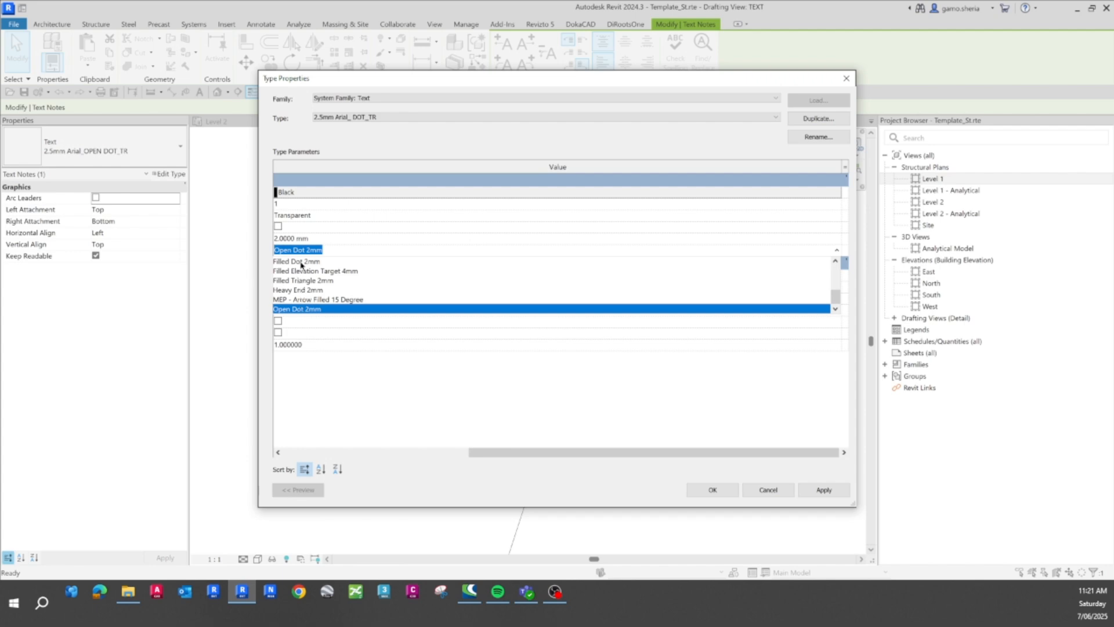
pyautogui.click(301, 263)
pyautogui.click(722, 489)
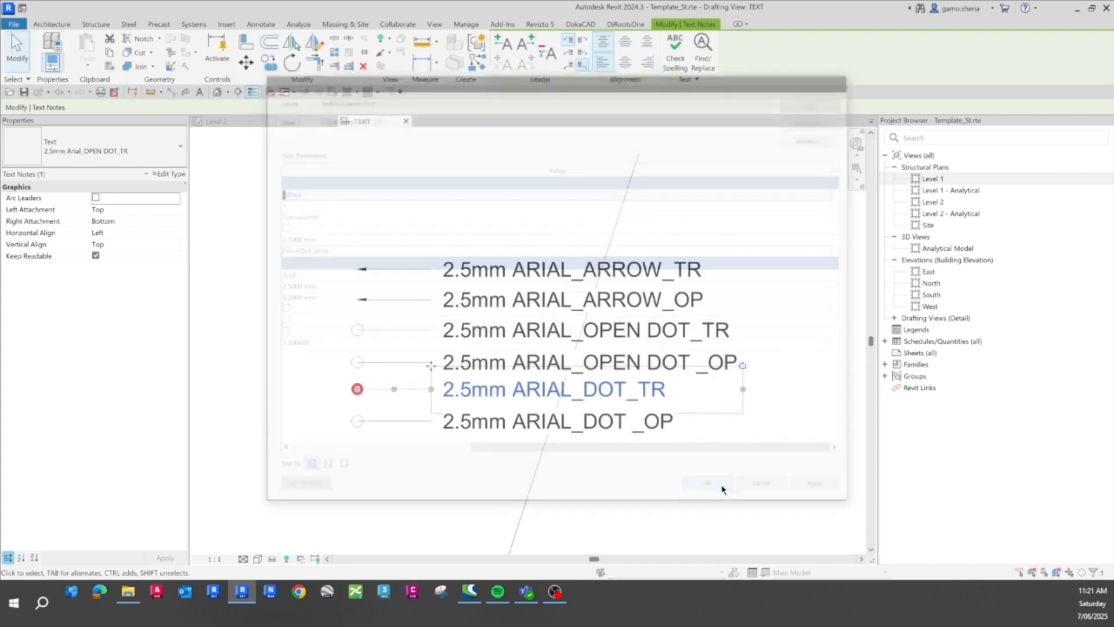
pyautogui.click(309, 437)
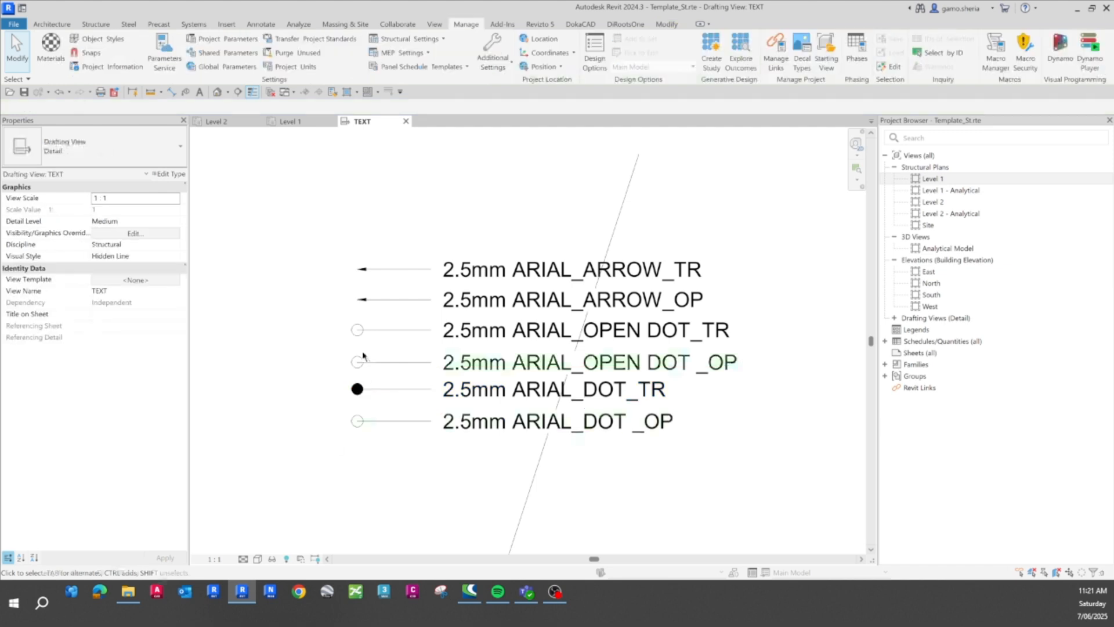
# Step: Duplicate the bottom note's text type as "2.5mm Arial_DOT_OP"
pyautogui.click(511, 422)
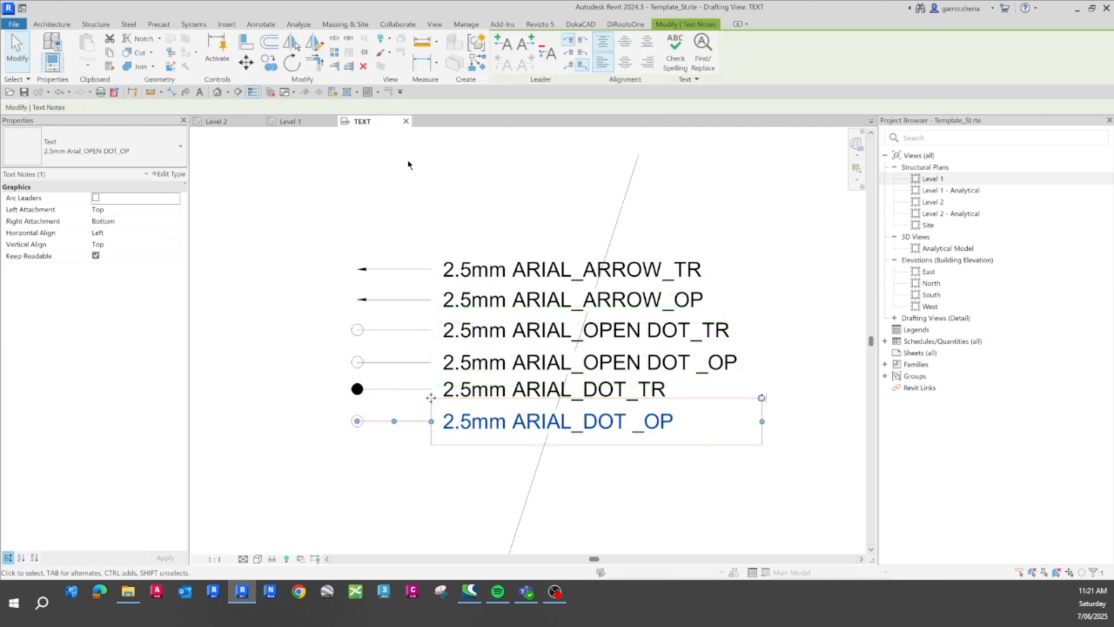
pyautogui.click(170, 174)
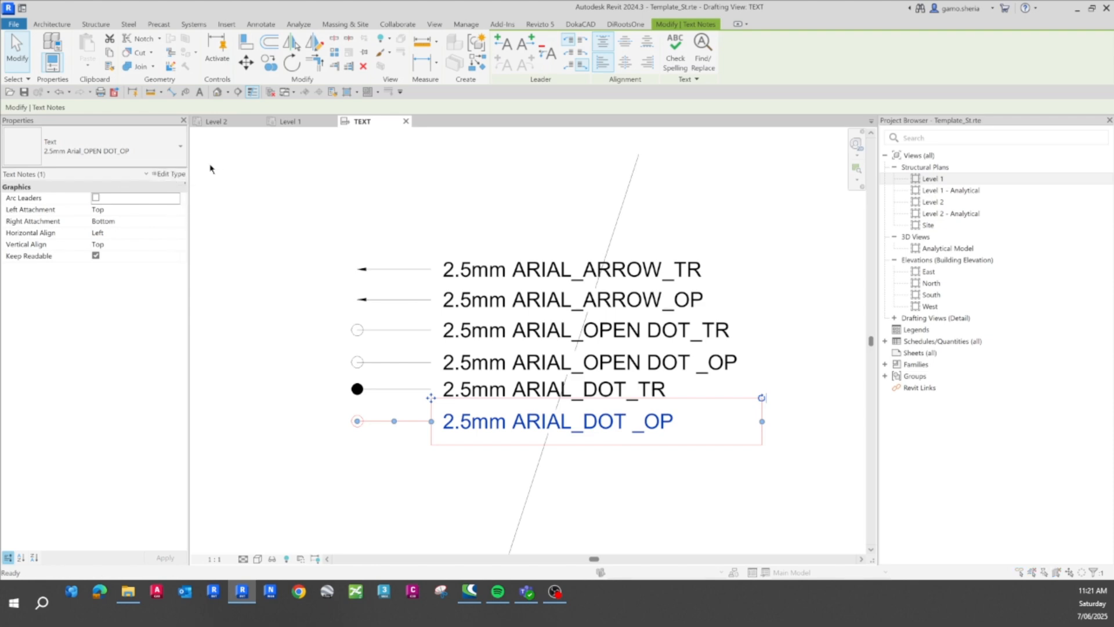
pyautogui.click(831, 122)
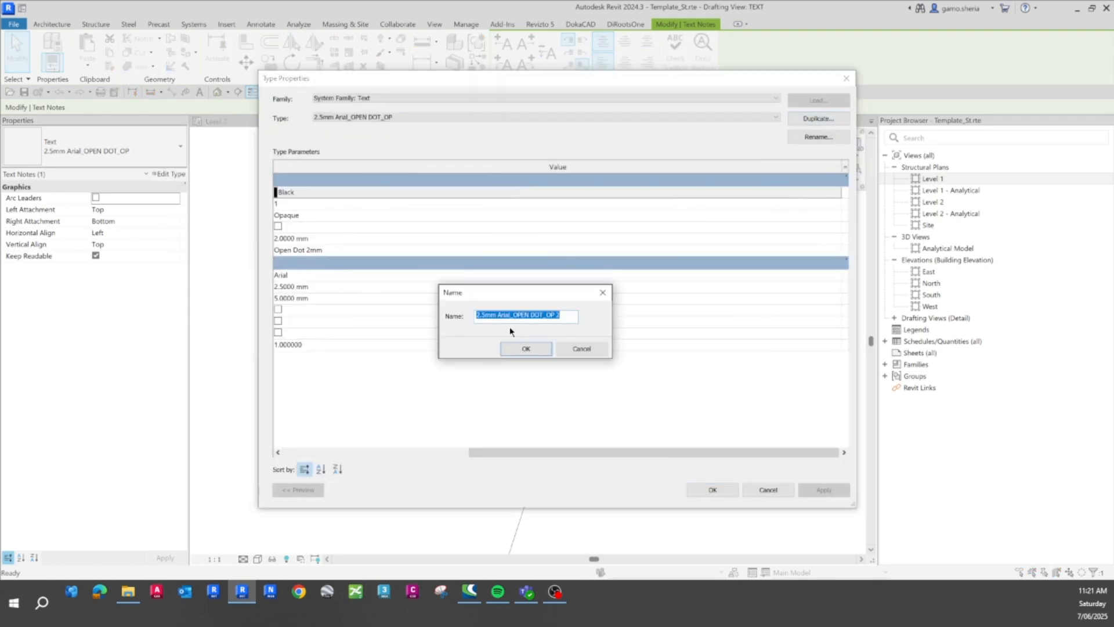
pyautogui.click(513, 315)
pyautogui.press('Delete')
pyautogui.press('Delete')
pyautogui.press('Delete')
pyautogui.press('Delete')
pyautogui.press('Delete')
pyautogui.click(525, 349)
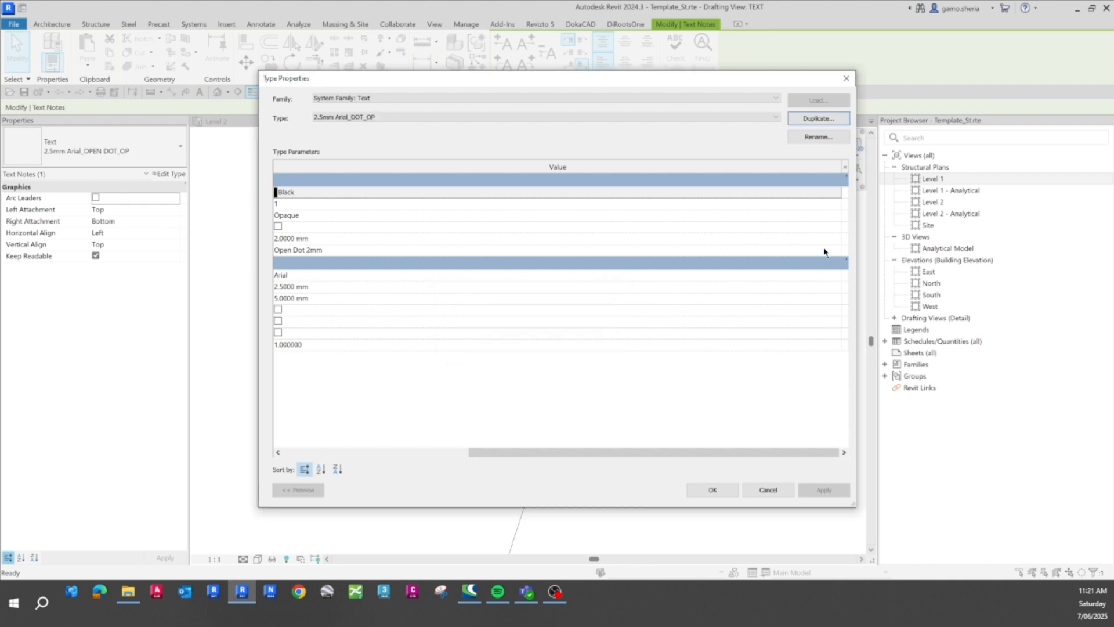
# Step: Set the leader arrowhead of the 2.5mm Arial_DOT_OP type to Filled Dot 2mm and apply it to the bottom note
pyautogui.click(832, 253)
pyautogui.click(836, 249)
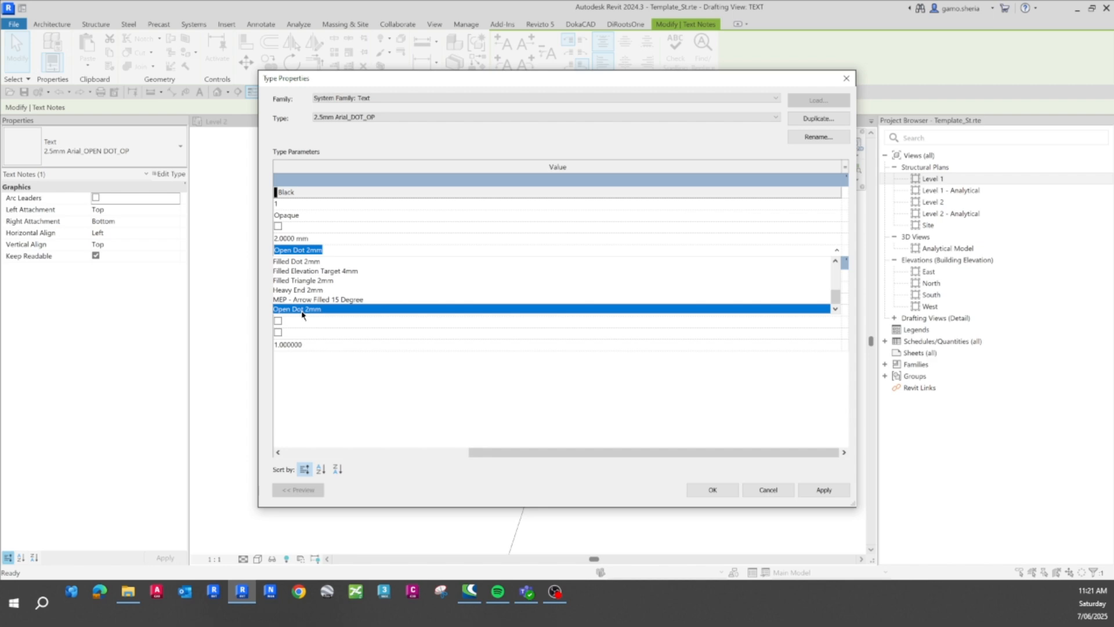
pyautogui.click(297, 262)
pyautogui.click(715, 489)
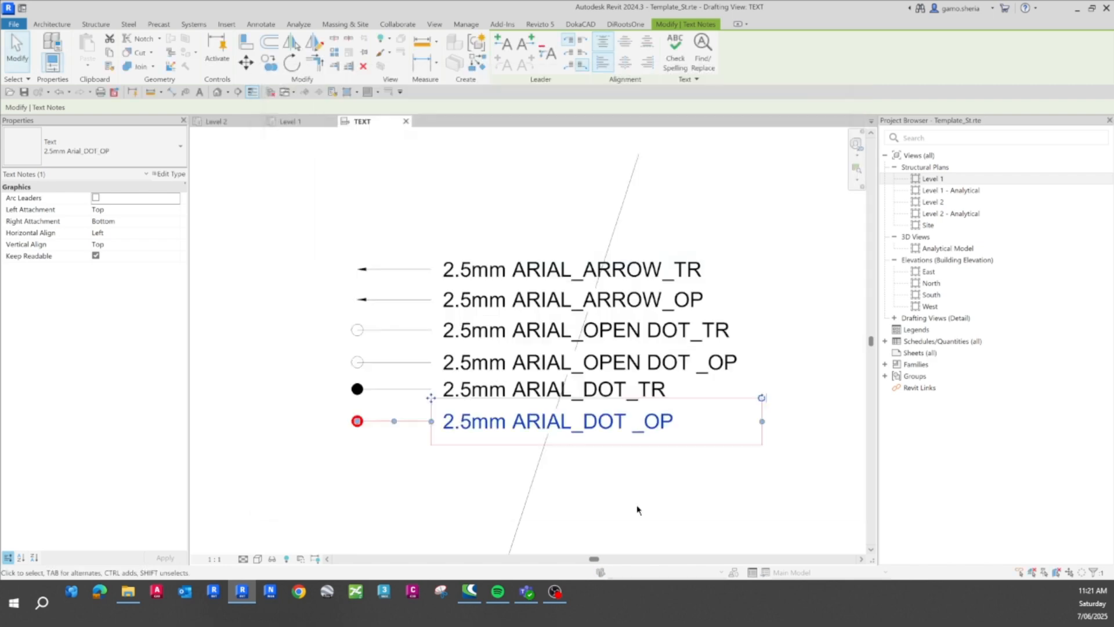
pyautogui.click(638, 510)
pyautogui.scroll(-2, 639, 510)
pyautogui.moveTo(478, 425); pyautogui.dragTo(435, 427, button='middle')
pyautogui.scroll(-1, 435, 427)
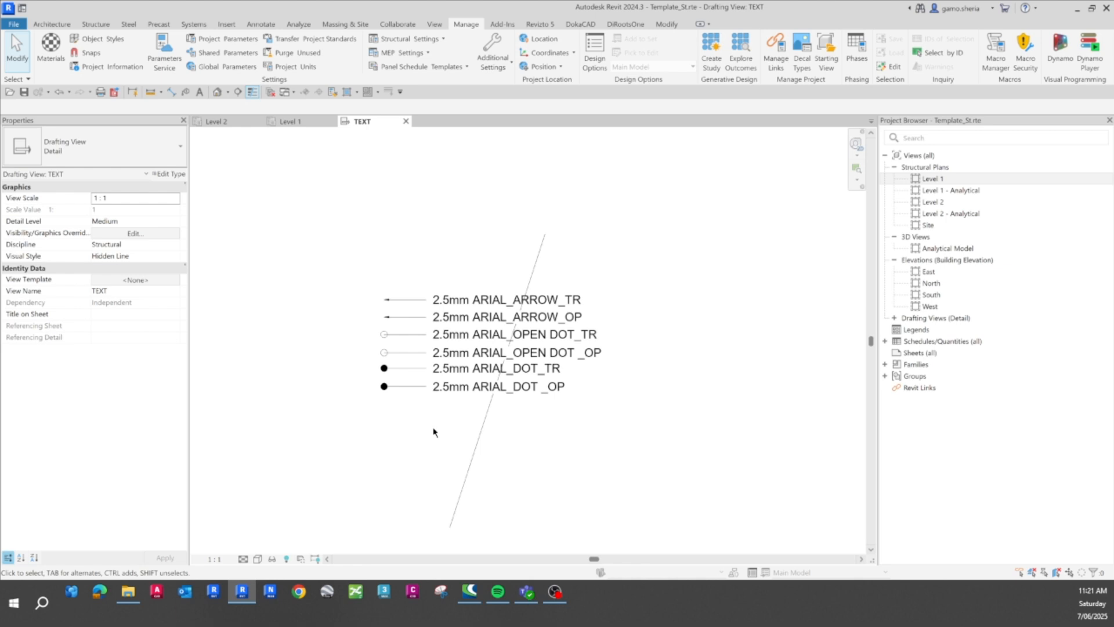
pyautogui.moveTo(436, 430); pyautogui.dragTo(417, 367, button='middle')
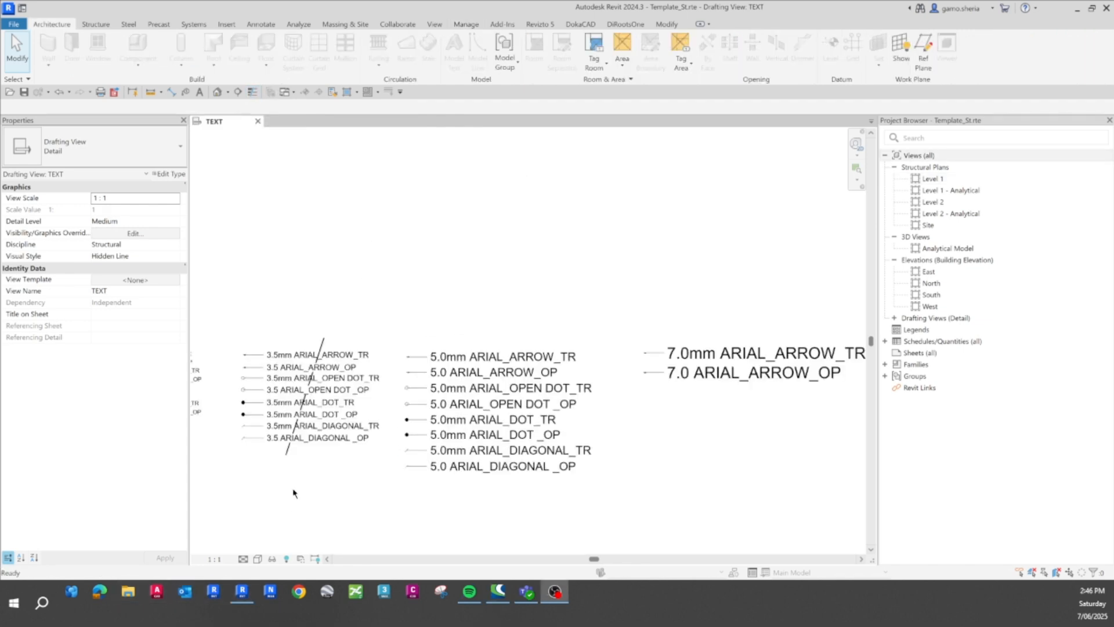
# Step: Copy the six 5.0mm open-dot, dot and diagonal notes across to sit beneath the 7.0 ARIAL_ARROW_OP note
pyautogui.scroll(-4, 565, 478)
pyautogui.moveTo(575, 502); pyautogui.dragTo(532, 525, button='middle')
pyautogui.scroll(4, 532, 526)
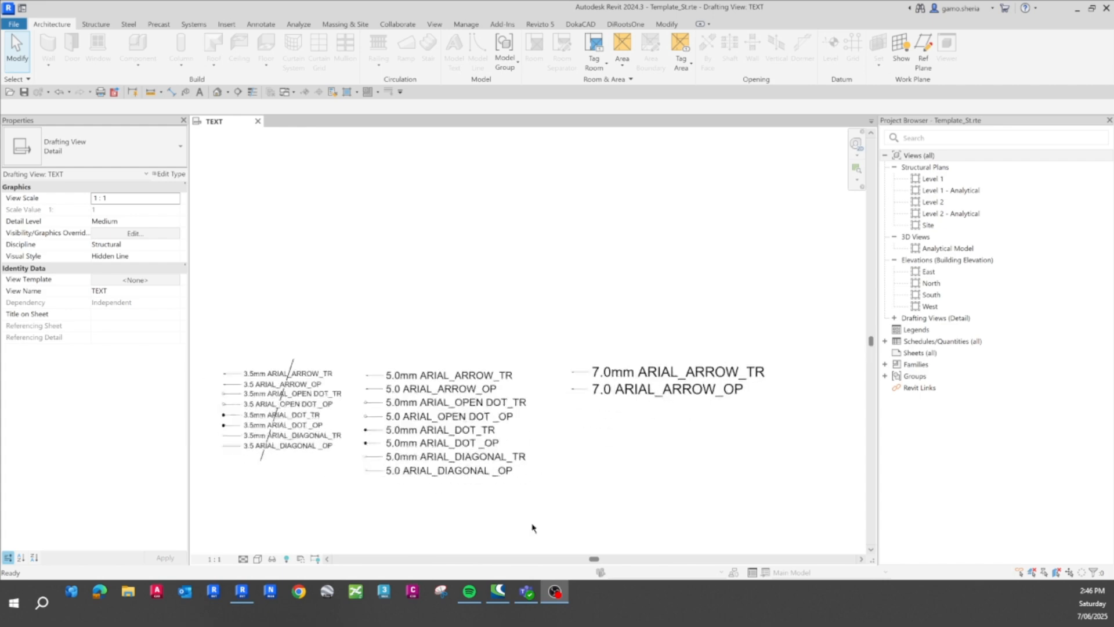
pyautogui.click(469, 508)
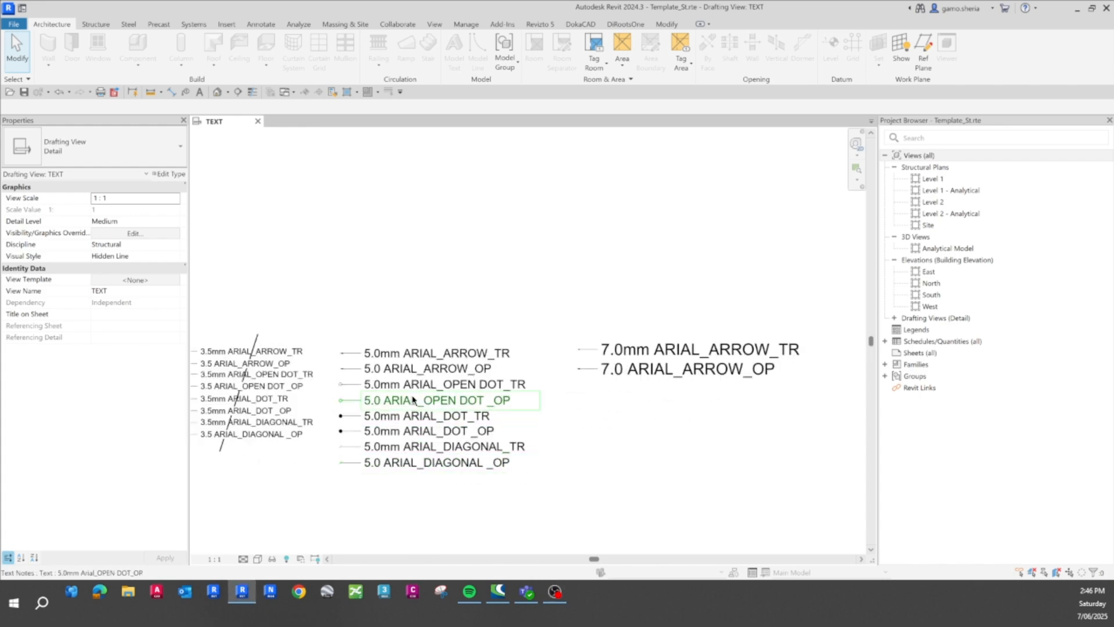
pyautogui.moveTo(450, 519); pyautogui.dragTo(406, 389)
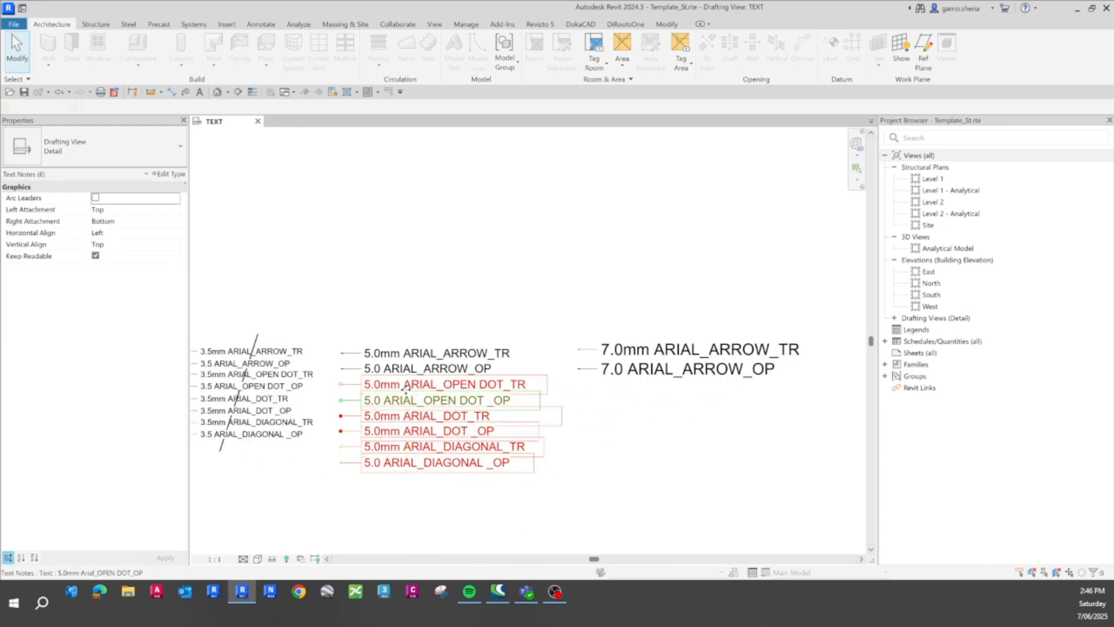
pyautogui.press('m')
pyautogui.press('v')
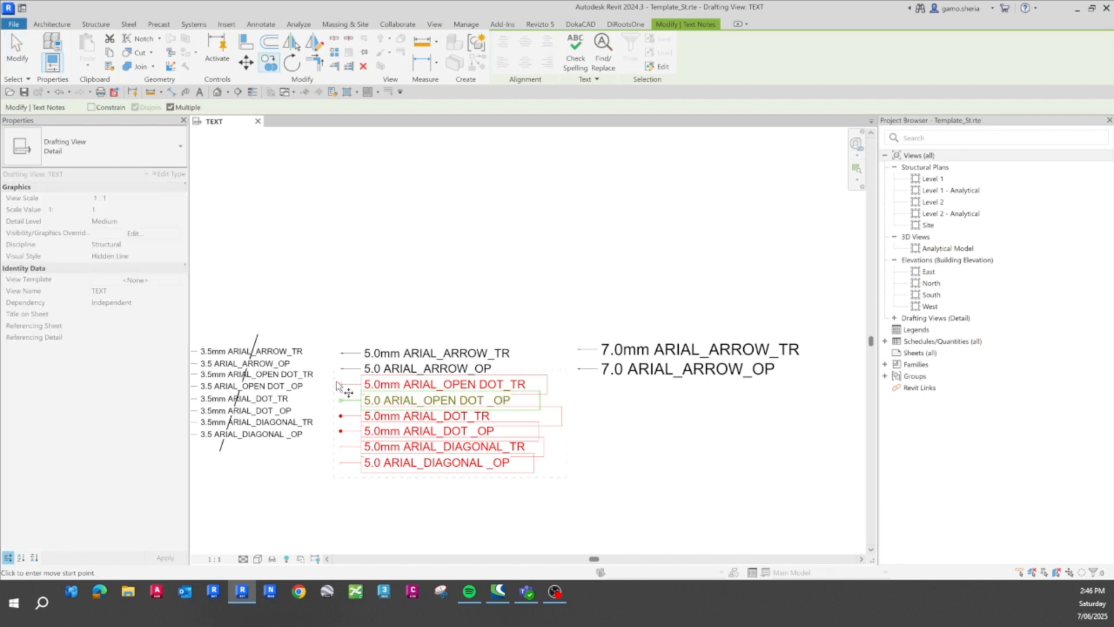
pyautogui.click(339, 384)
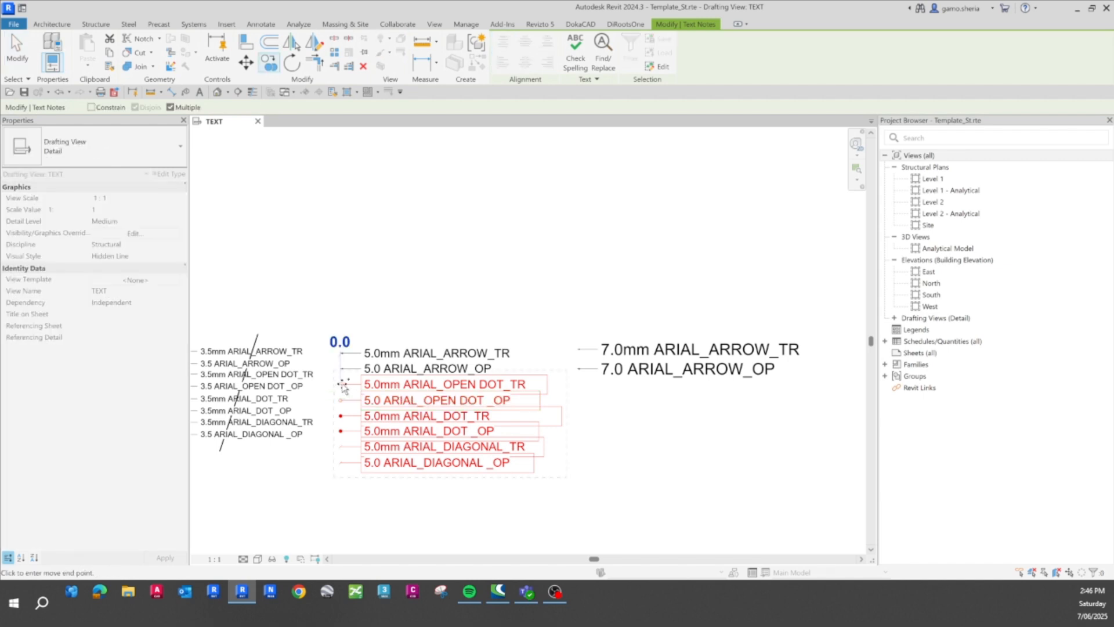
pyautogui.click(578, 384)
pyautogui.press('Escape')
pyautogui.press('Escape')
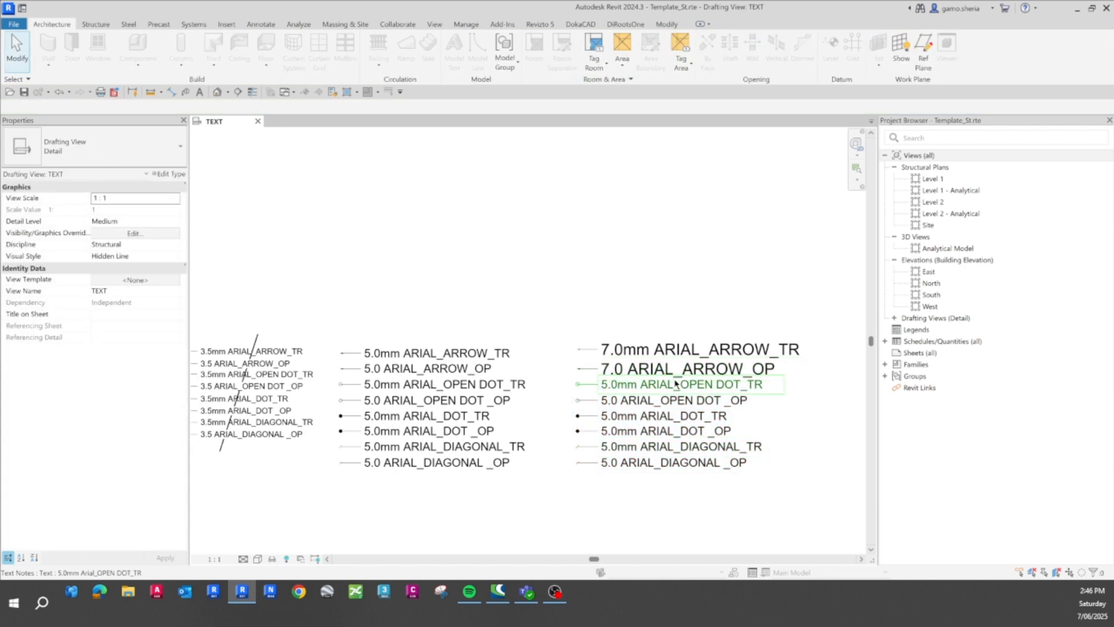
# Step: Change the size in the labels of the two copied open-dot notes to 7.0
pyautogui.scroll(3, 655, 392)
pyautogui.doubleClick(606, 385)
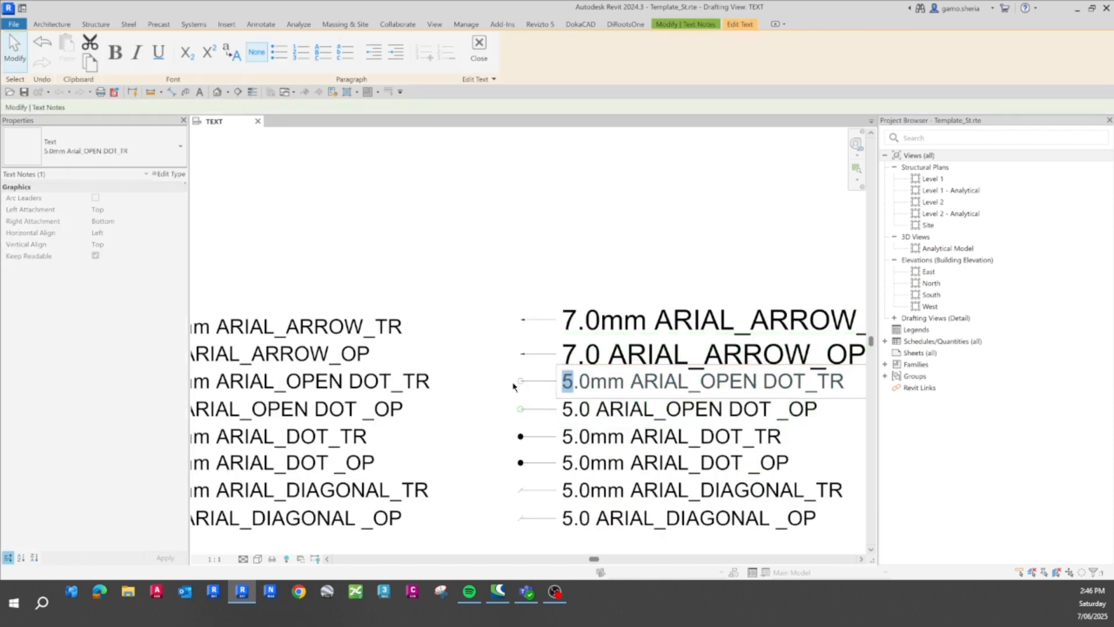
pyautogui.write('7')
pyautogui.click(576, 422)
pyautogui.doubleClick(576, 409)
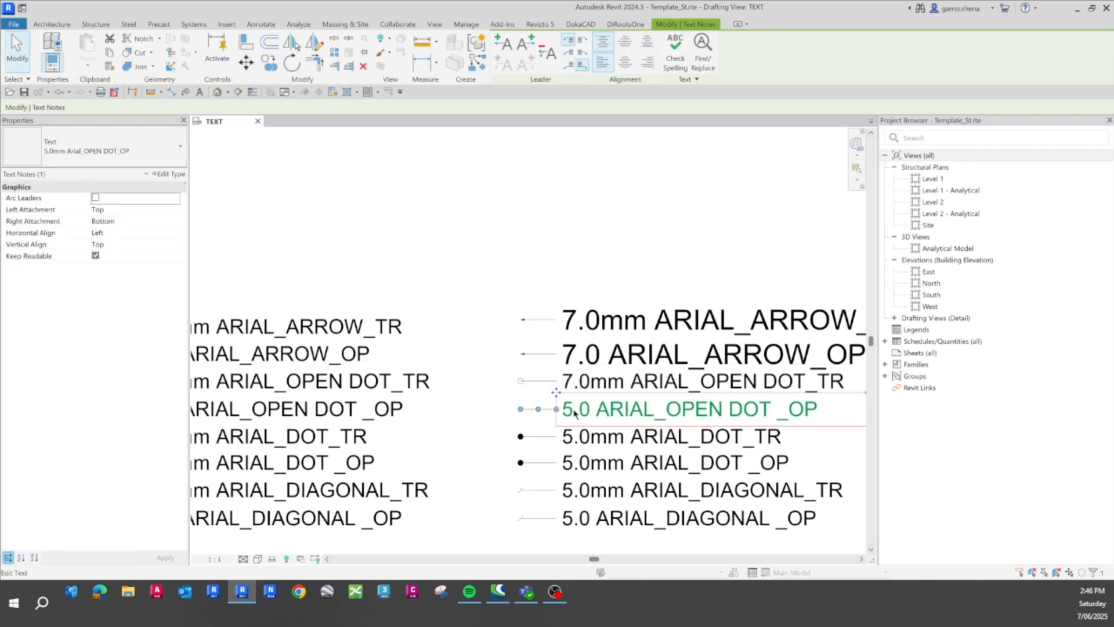
pyautogui.moveTo(573, 409); pyautogui.dragTo(550, 409)
pyautogui.write('7')
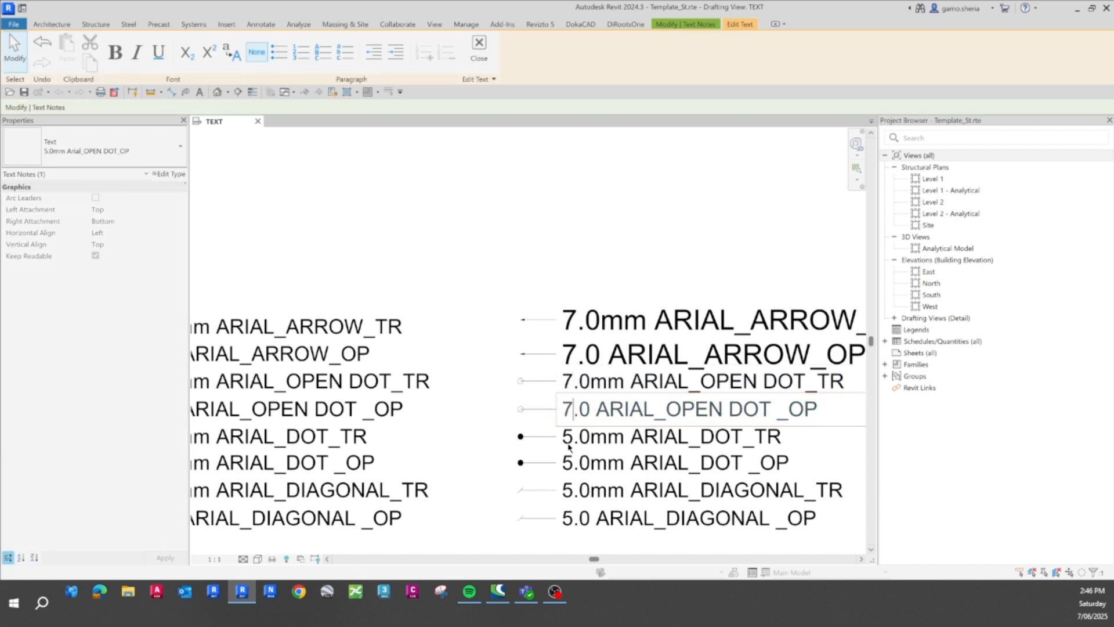
# Step: Change the size in the labels of the copied ARIAL_DOT_TR and ARIAL_DOT _OP notes to 7.0mm
pyautogui.click(575, 445)
pyautogui.doubleClick(575, 444)
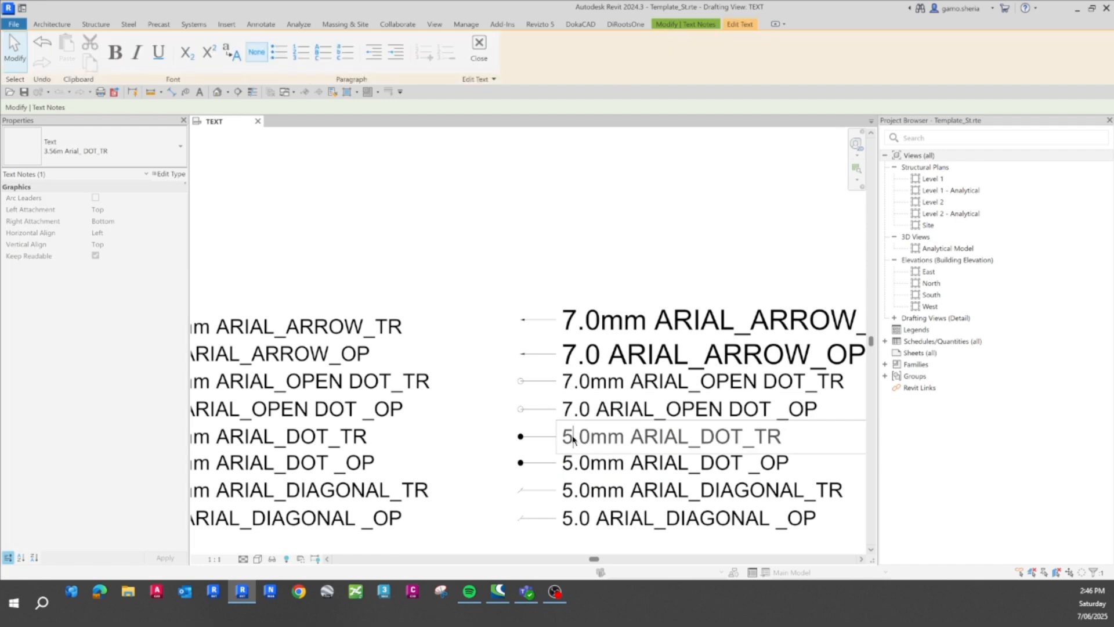
pyautogui.moveTo(574, 438); pyautogui.dragTo(551, 438)
pyautogui.write('7')
pyautogui.click(575, 469)
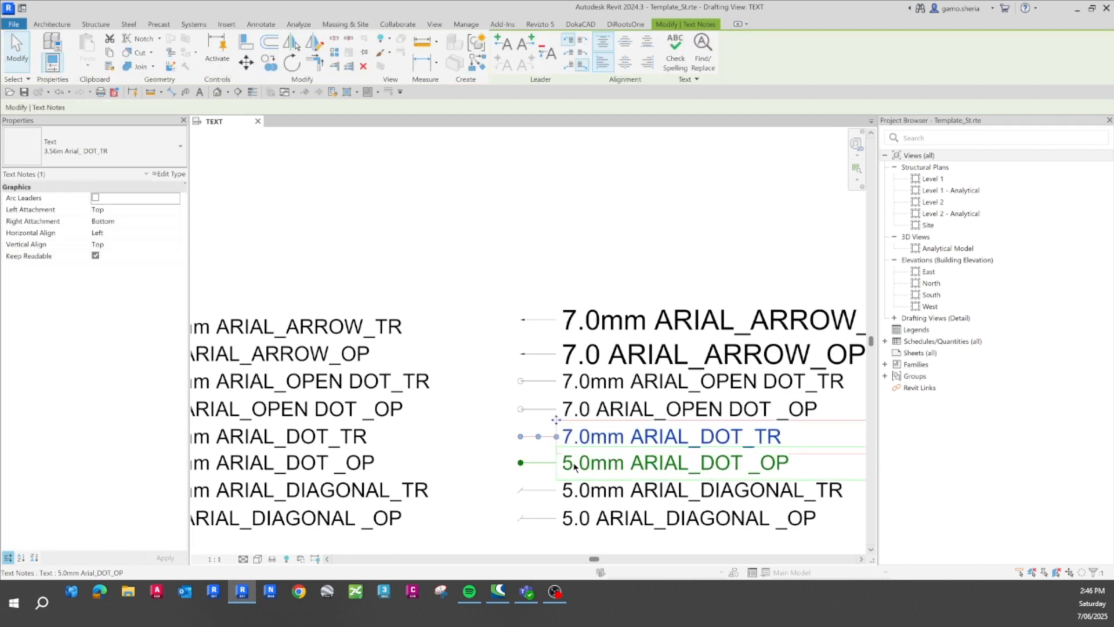
pyautogui.click(575, 467)
pyautogui.doubleClick(575, 467)
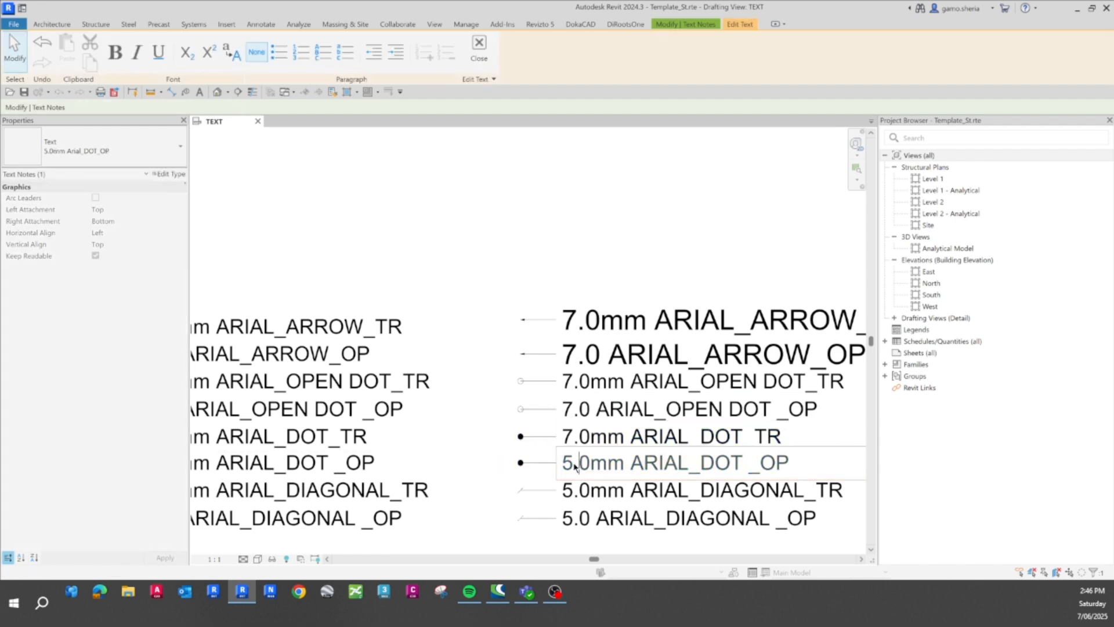
pyautogui.moveTo(574, 464); pyautogui.dragTo(552, 469)
pyautogui.write('7')
# Step: Change the size in the labels of the two copied diagonal notes to 7.0
pyautogui.click(573, 494)
pyautogui.doubleClick(573, 494)
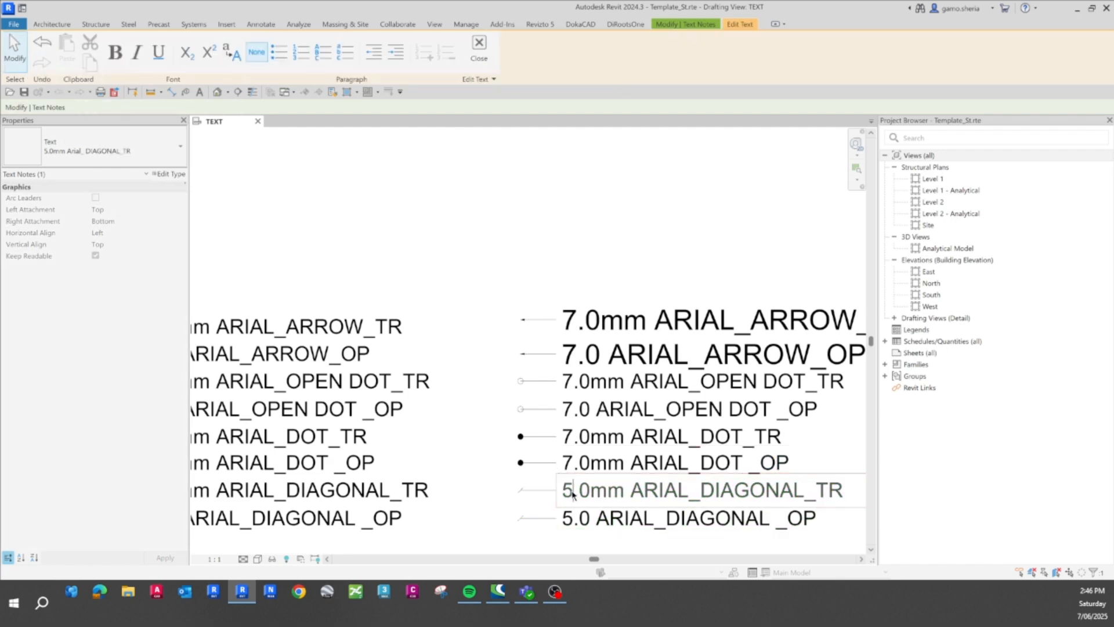
pyautogui.moveTo(573, 493); pyautogui.dragTo(556, 522)
pyautogui.write('7')
pyautogui.click(573, 518)
pyautogui.doubleClick(574, 518)
pyautogui.write('7')
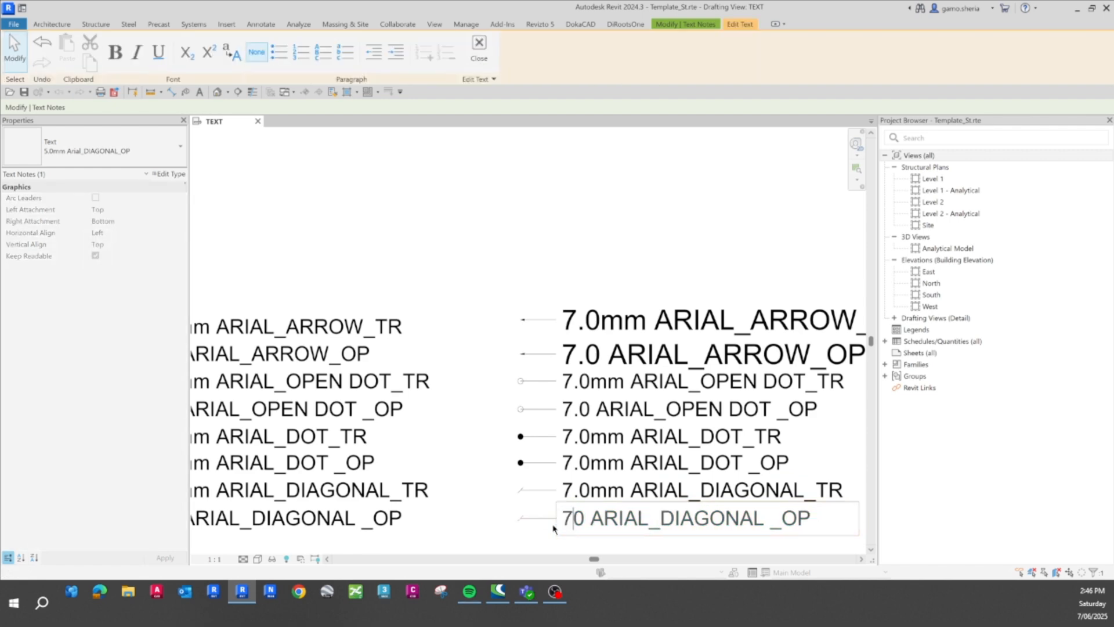
pyautogui.click(568, 548)
pyautogui.scroll(-3, 605, 447)
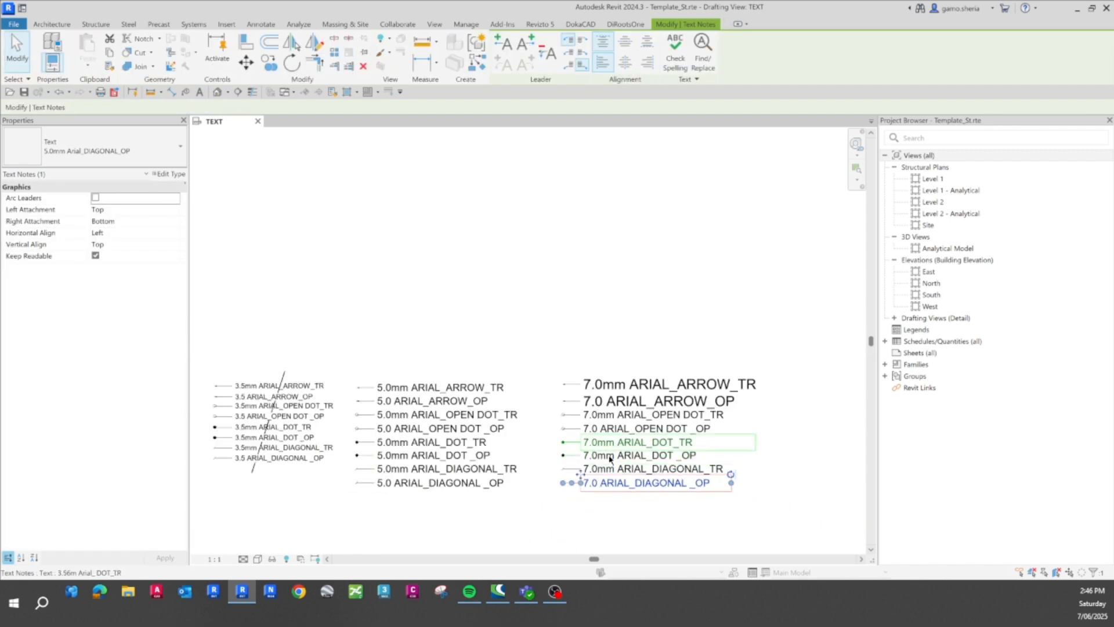
pyautogui.click(684, 196)
# Step: Duplicate the text type of the 7.0mm ARIAL_OPEN DOT_TR note as "7.0mm Arial_OPEN DOT_TR"
pyautogui.scroll(2, 555, 467)
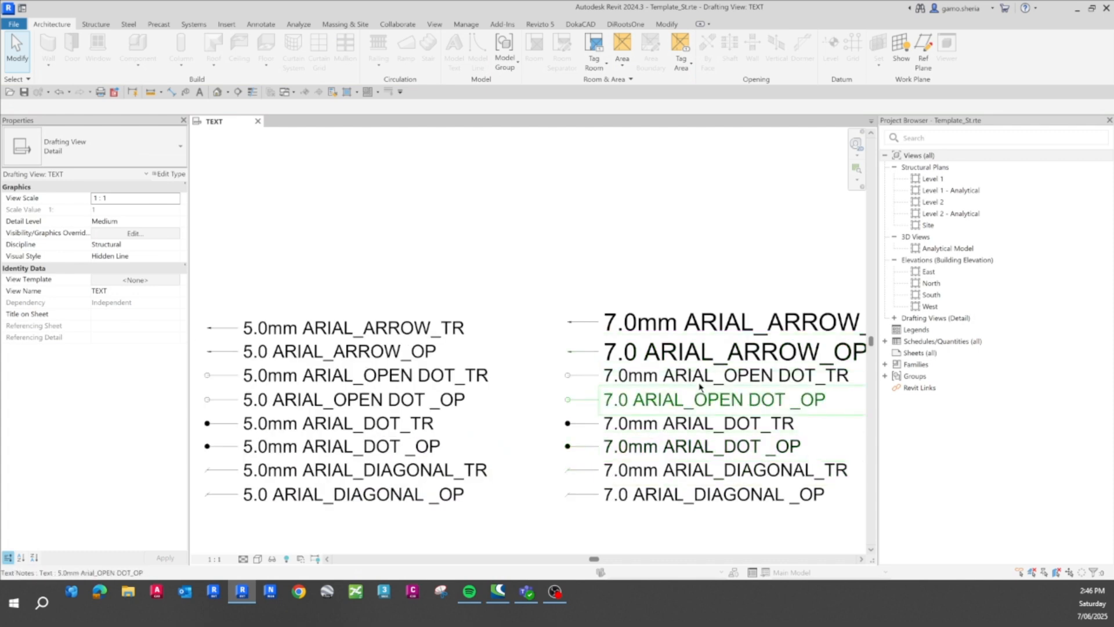
pyautogui.click(703, 356)
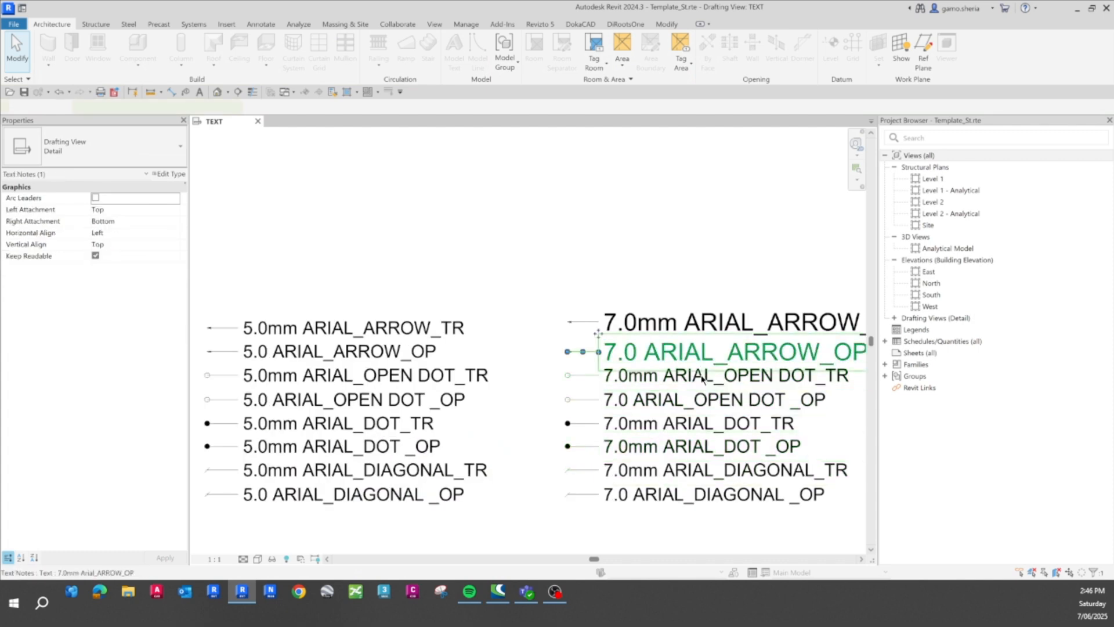
pyautogui.click(706, 381)
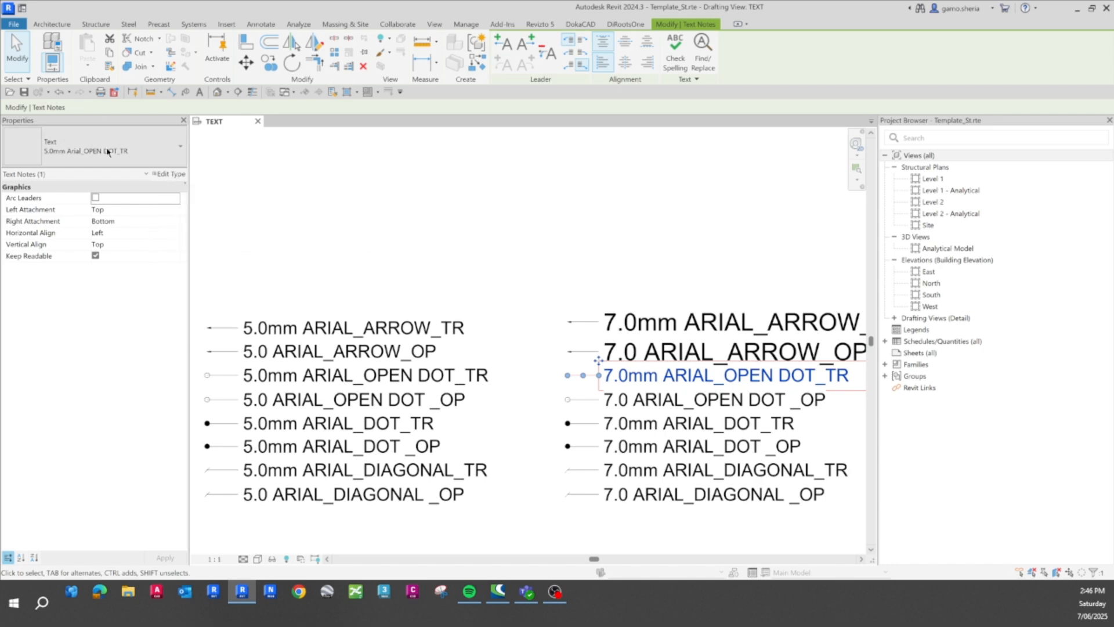
pyautogui.click(169, 174)
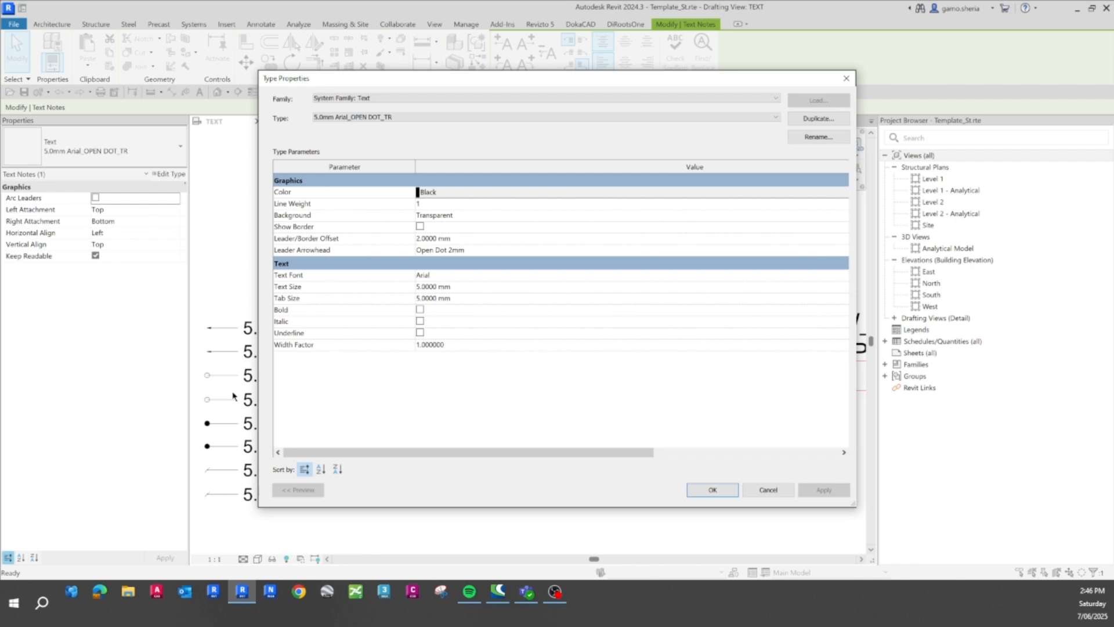
pyautogui.click(818, 119)
pyautogui.click(560, 313)
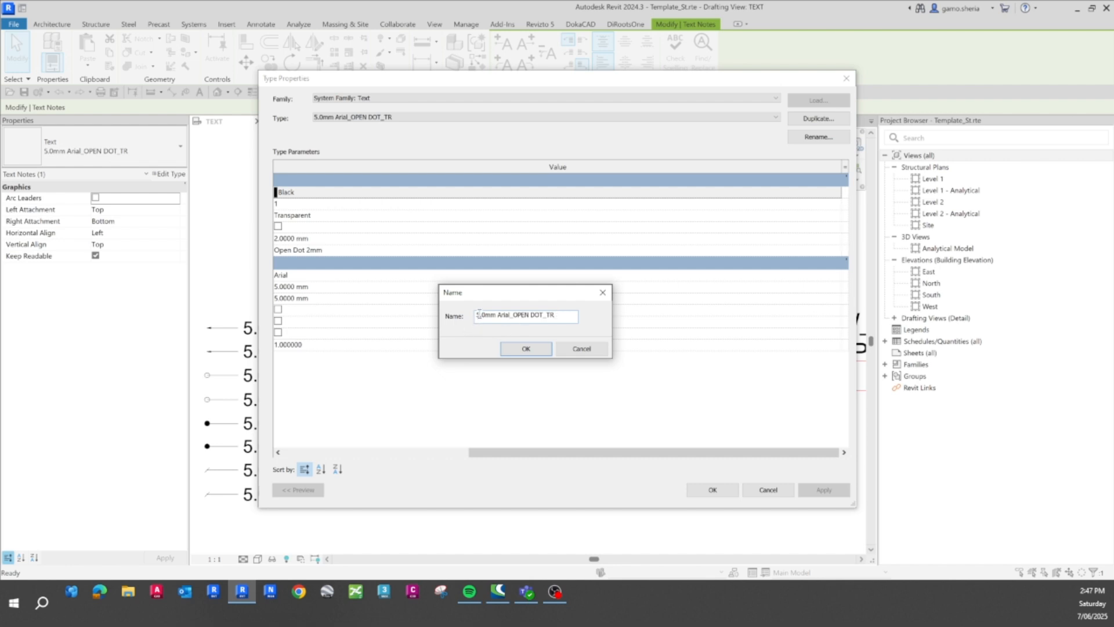
pyautogui.click(537, 350)
# Step: Set the text size of the 7.0mm Arial_OPEN DOT_TR type to 7 mm and apply it to the note
pyautogui.click(328, 288)
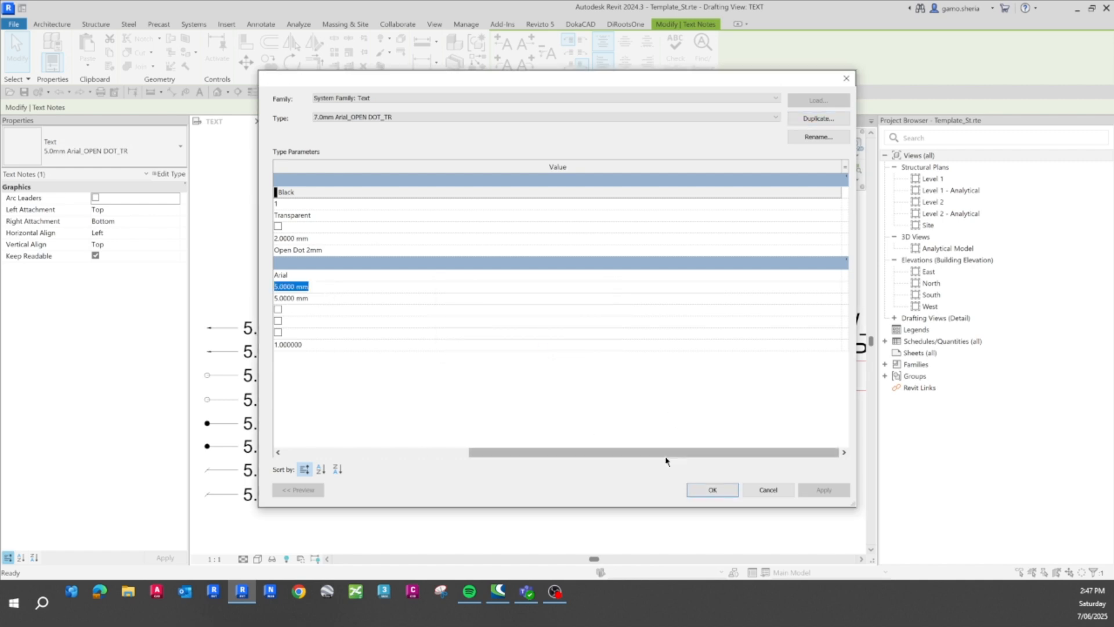
pyautogui.moveTo(668, 455); pyautogui.dragTo(383, 453)
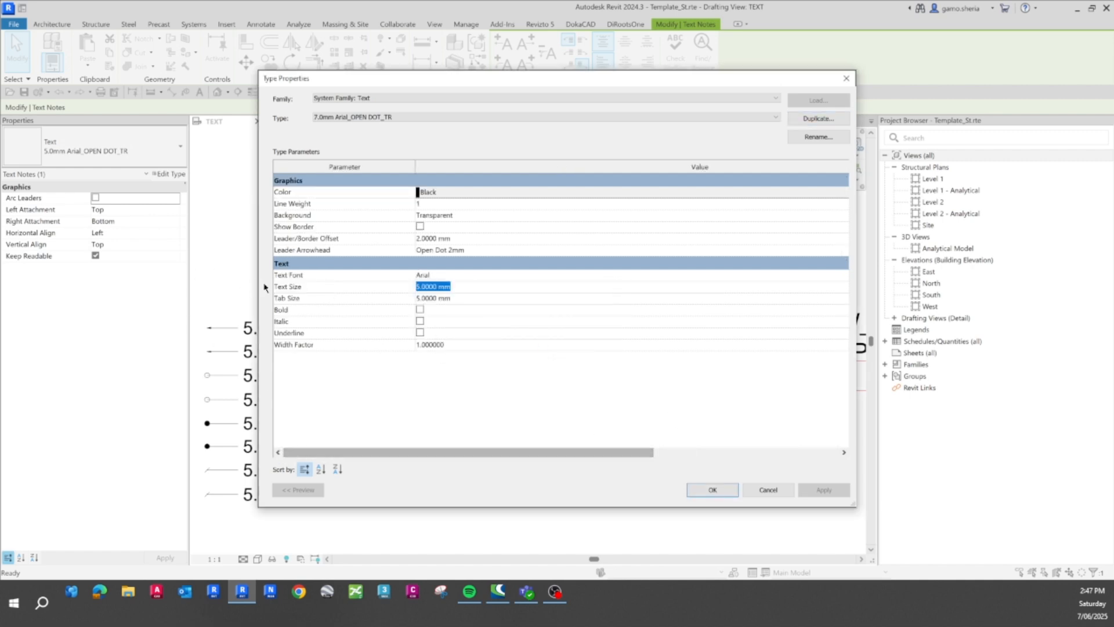
pyautogui.write('7')
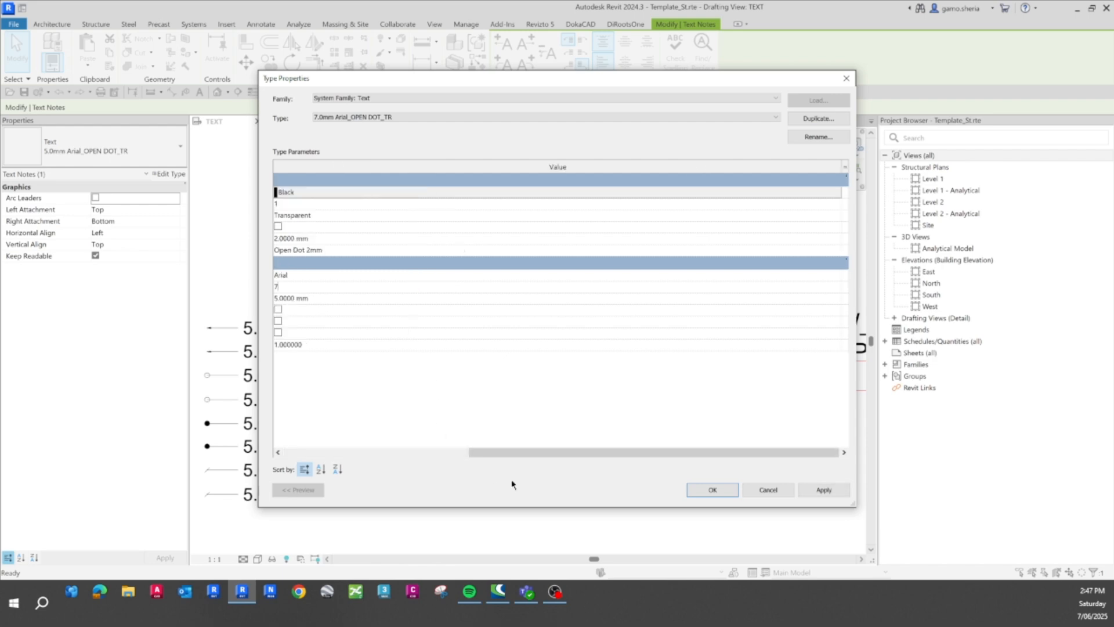
pyautogui.click(729, 492)
pyautogui.press('Escape')
pyautogui.scroll(-3, 406, 325)
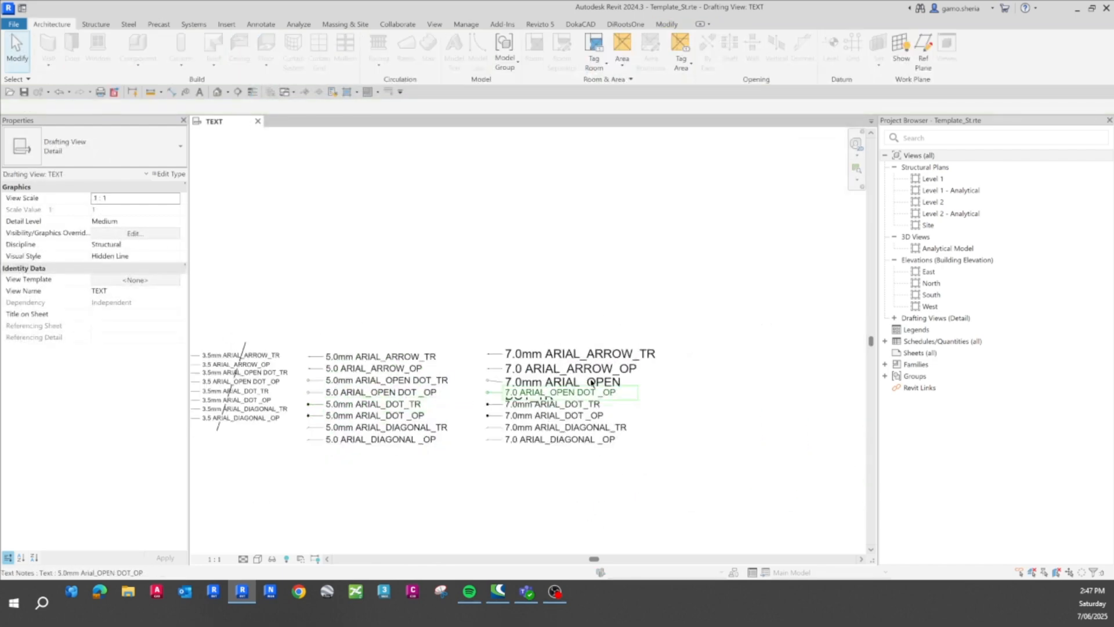
# Step: Widen the 7.0mm ARIAL_OPEN DOT_TR note's text box so its label fits on one line
pyautogui.scroll(2, 631, 386)
pyautogui.scroll(2, 631, 386)
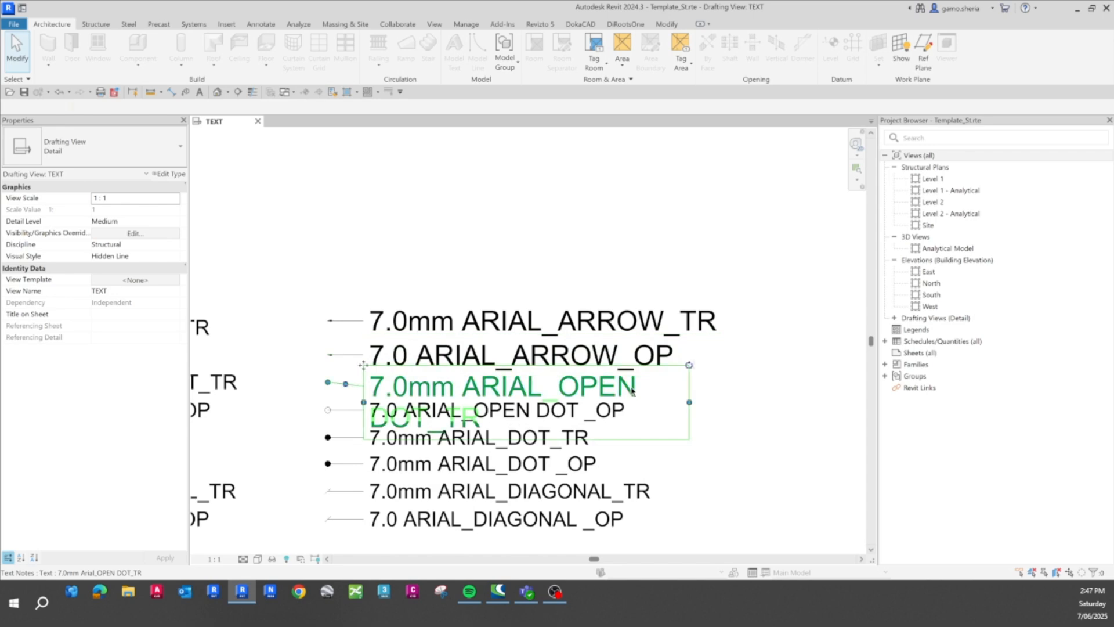
pyautogui.click(631, 386)
pyautogui.moveTo(689, 401); pyautogui.dragTo(768, 396)
pyautogui.click(783, 435)
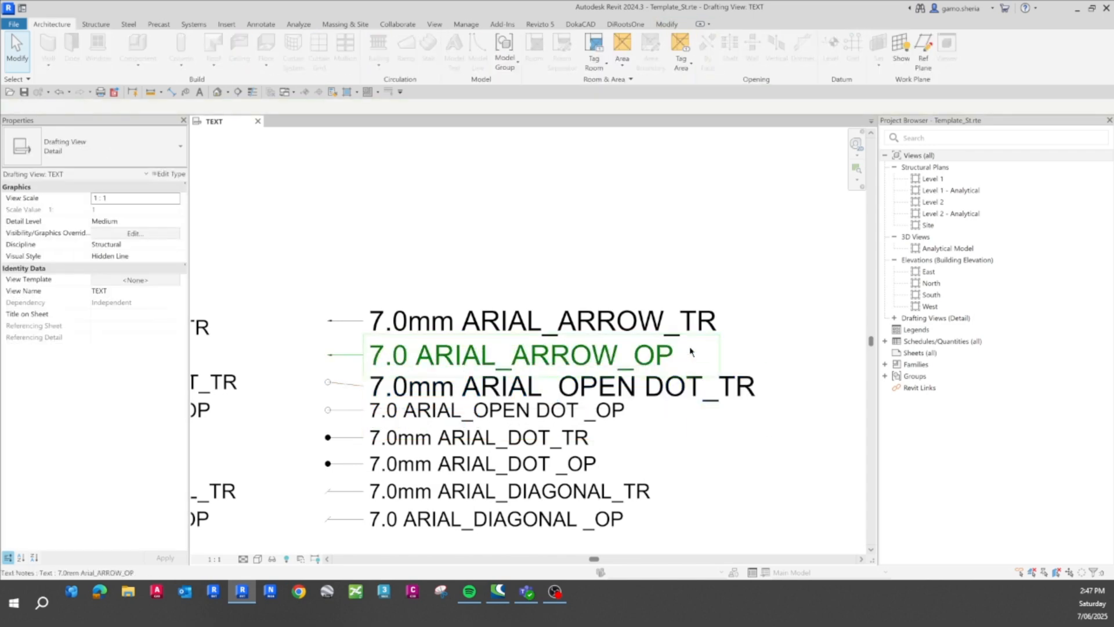
pyautogui.scroll(-3, 691, 351)
pyautogui.scroll(2, 649, 400)
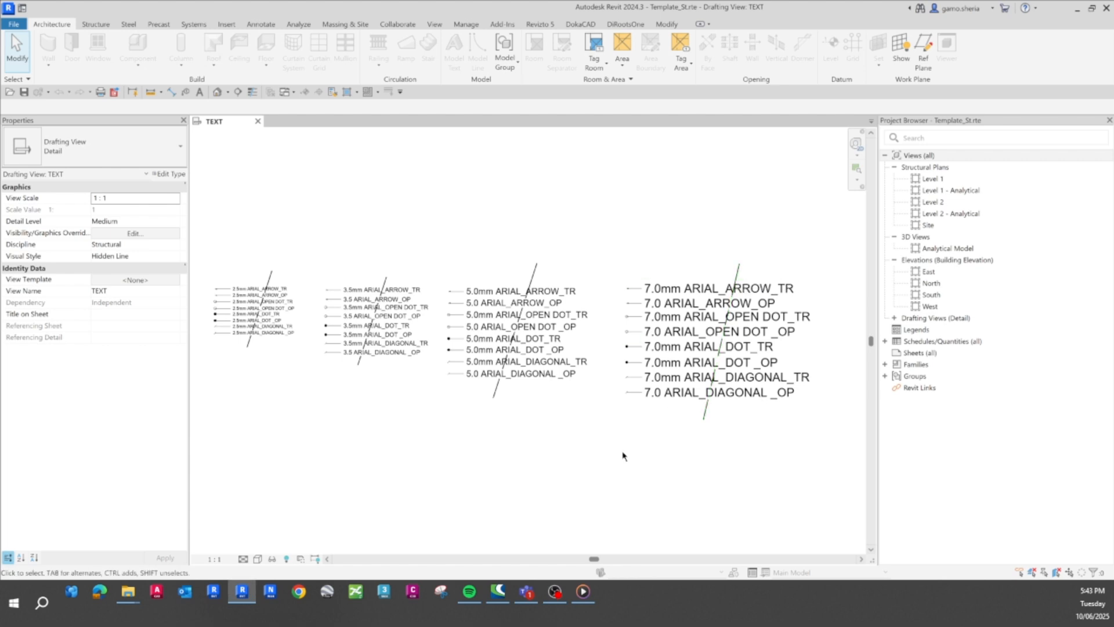
# Step: Open the Level 1 structural plan
pyautogui.scroll(-2, 623, 456)
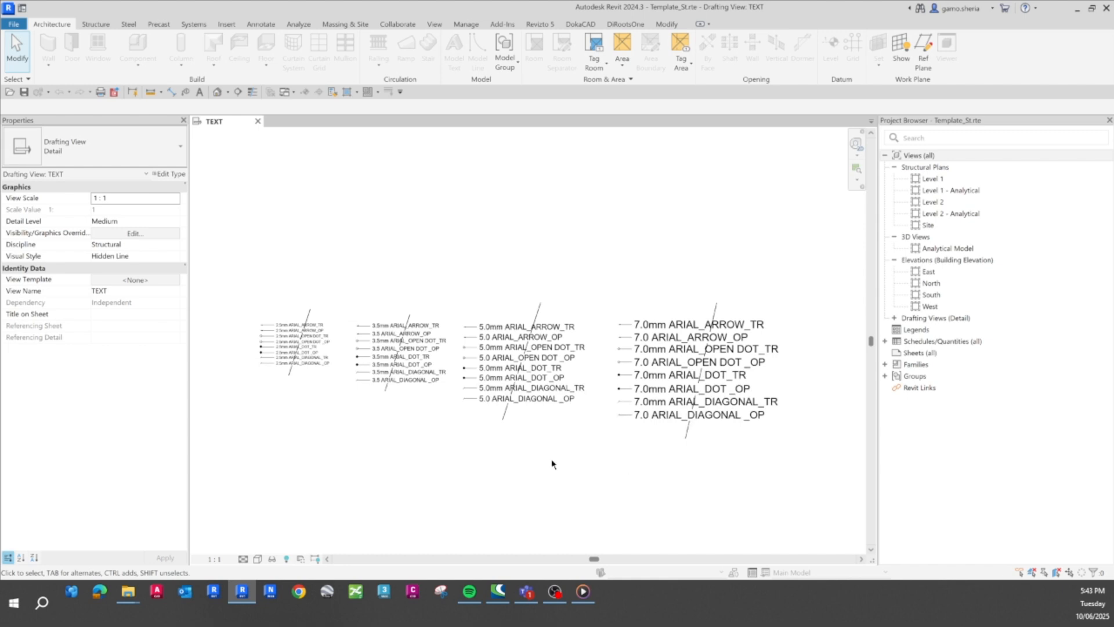
pyautogui.doubleClick(933, 179)
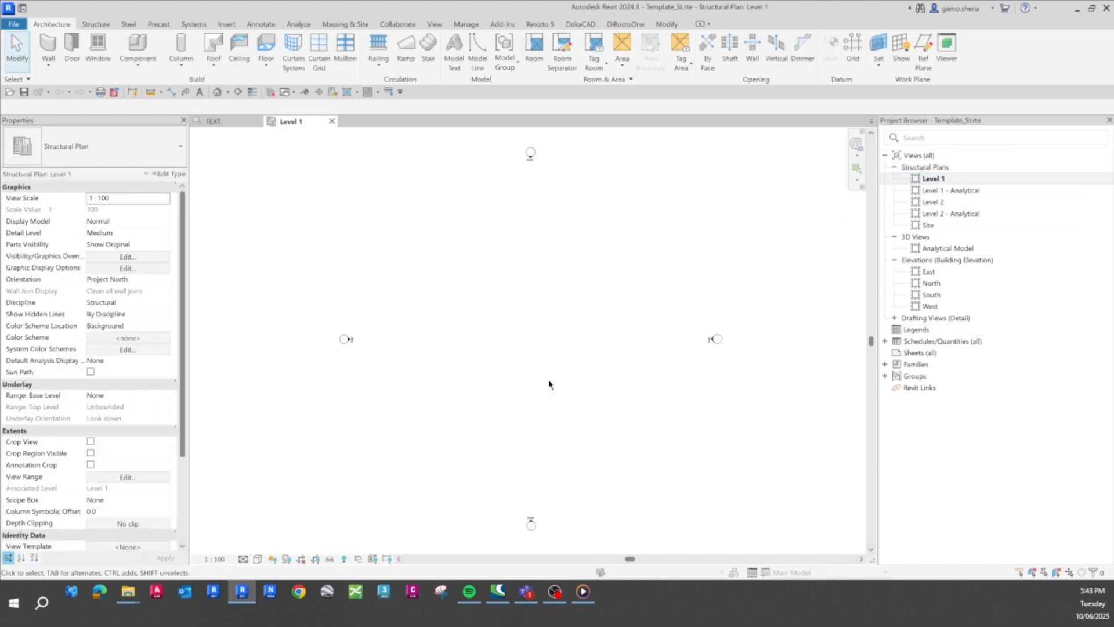
pyautogui.scroll(3, 549, 385)
pyautogui.scroll(-2, 463, 414)
# Step: Place a 2.5mm Arial text note reading "text test" in the Level 1 plan
pyautogui.press('t')
pyautogui.press('x')
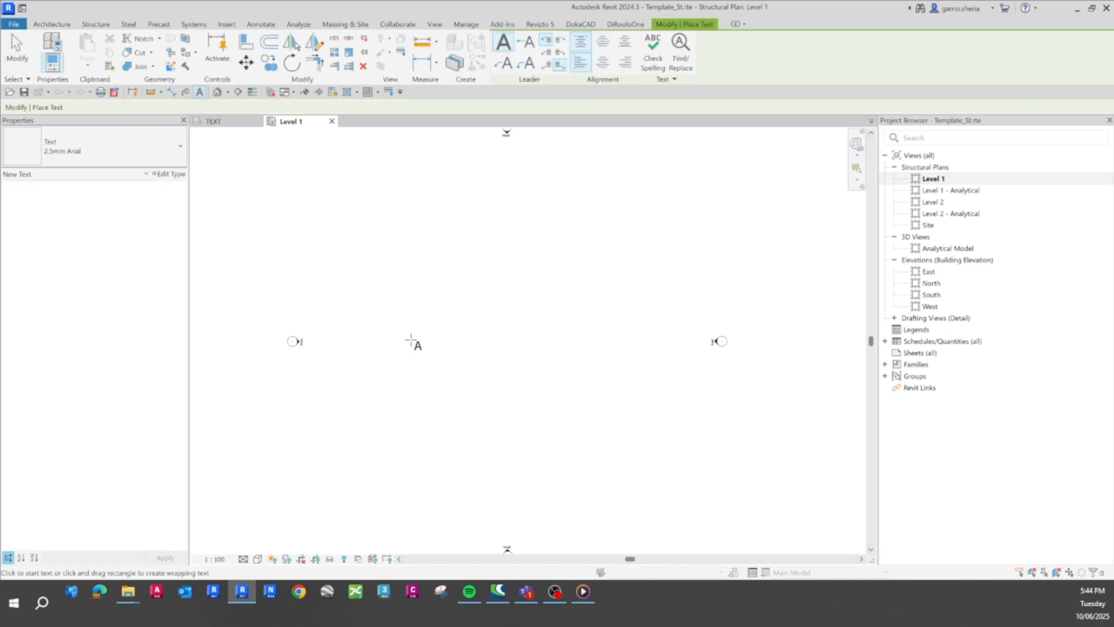
pyautogui.click(411, 340)
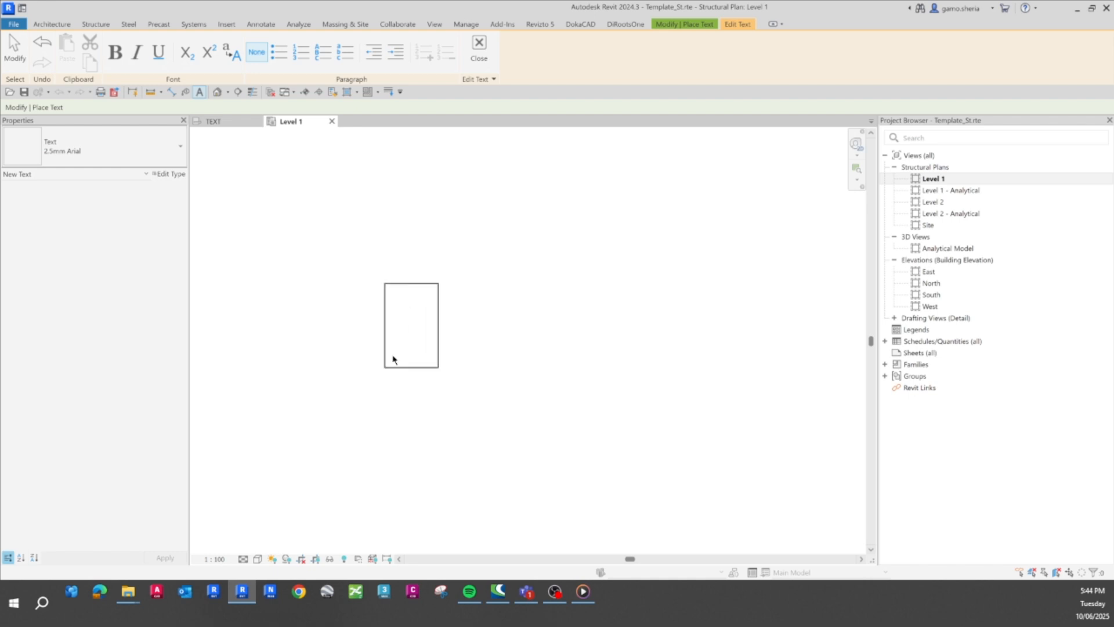
pyautogui.write('text')
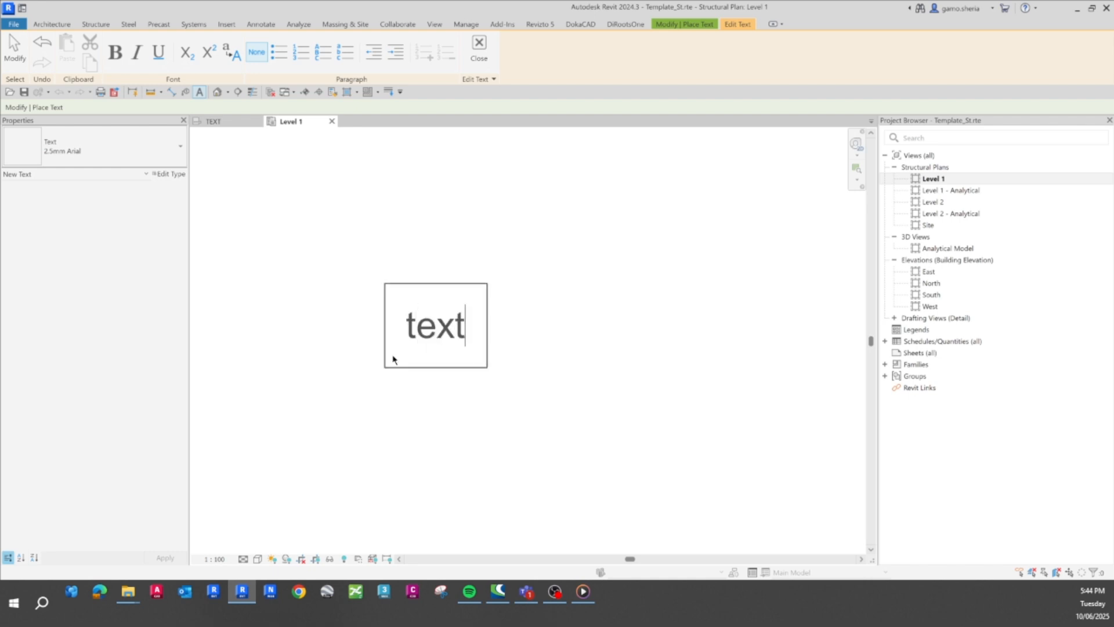
pyautogui.write(' test')
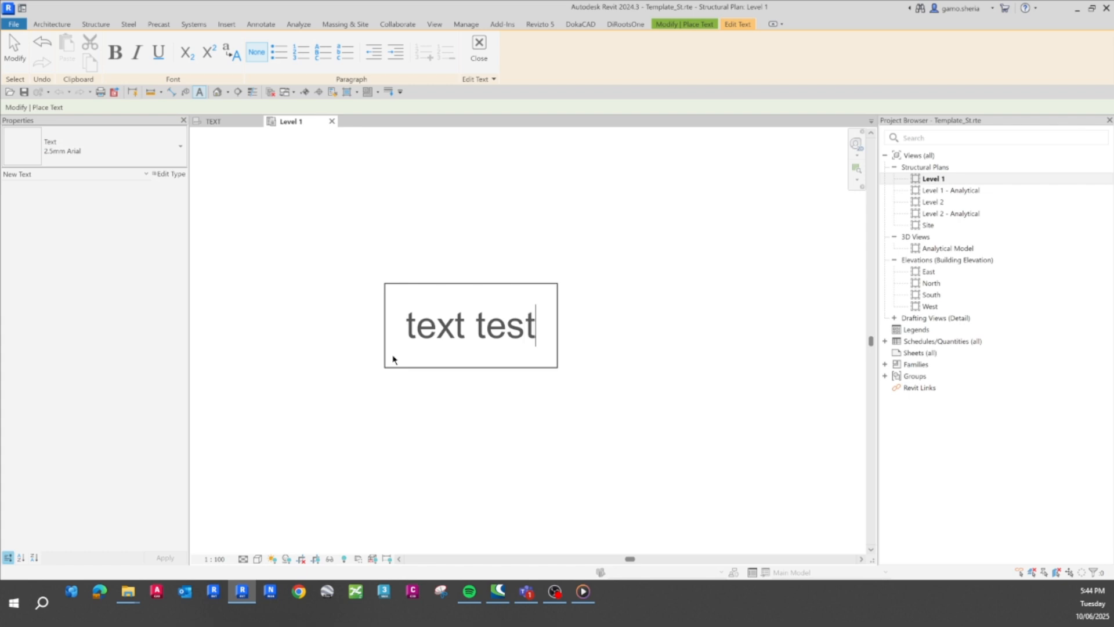
pyautogui.click(458, 433)
pyautogui.press('Escape')
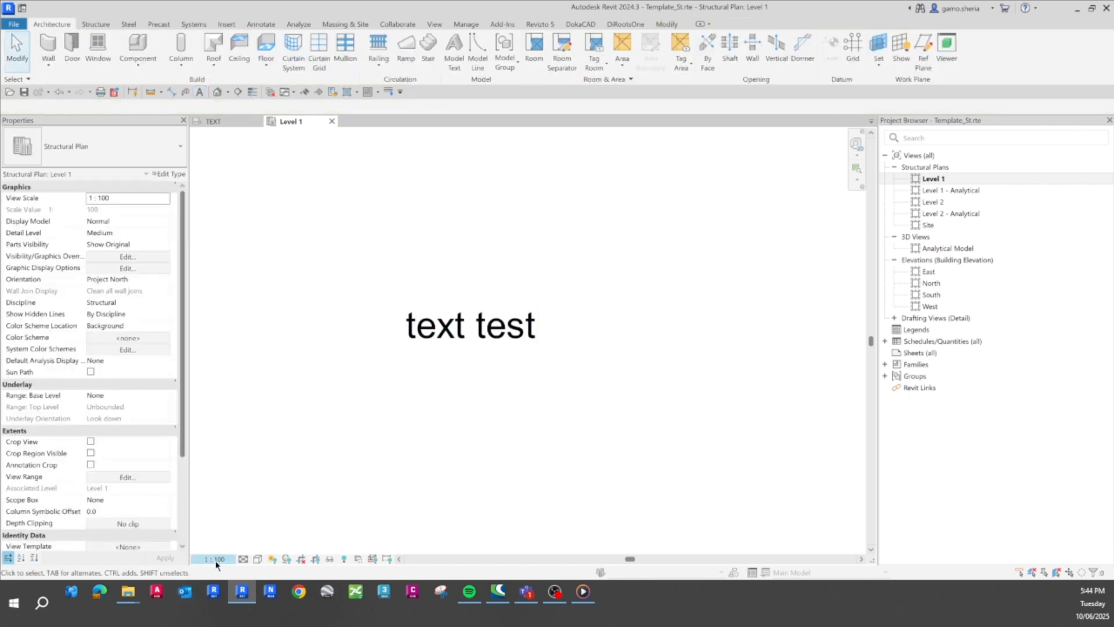
pyautogui.scroll(-5, 417, 430)
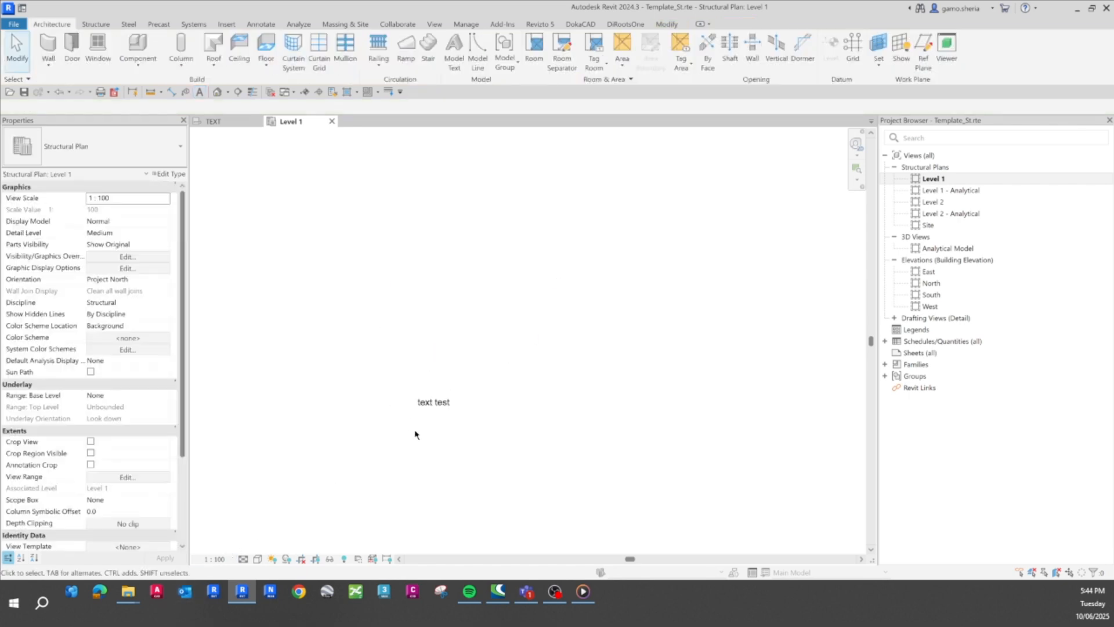
# Step: Try the Level 1 plan at 1:1, set its view scale to 1:50, and examine the "text test" note at that scale
pyautogui.click(220, 559)
pyautogui.click(224, 428)
pyautogui.click(216, 559)
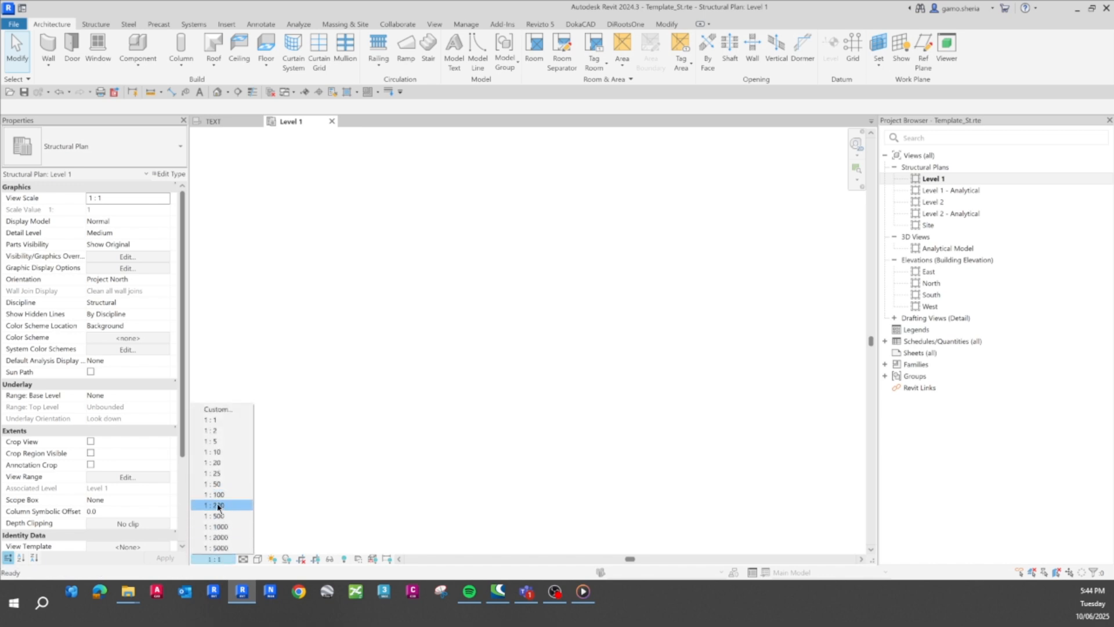
pyautogui.click(220, 484)
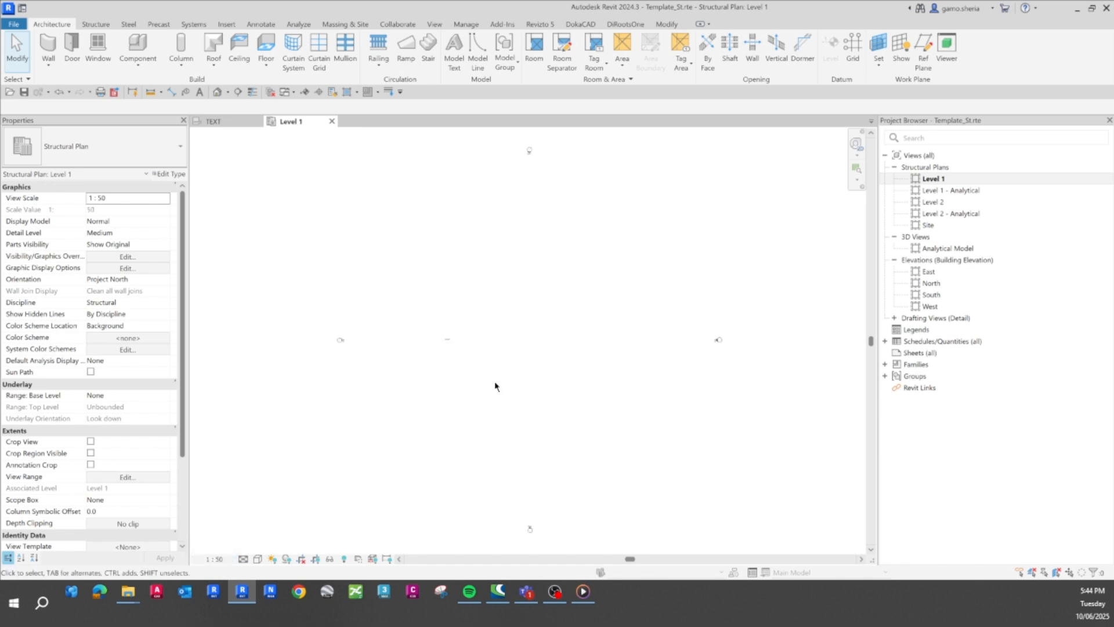
pyautogui.scroll(12, 429, 323)
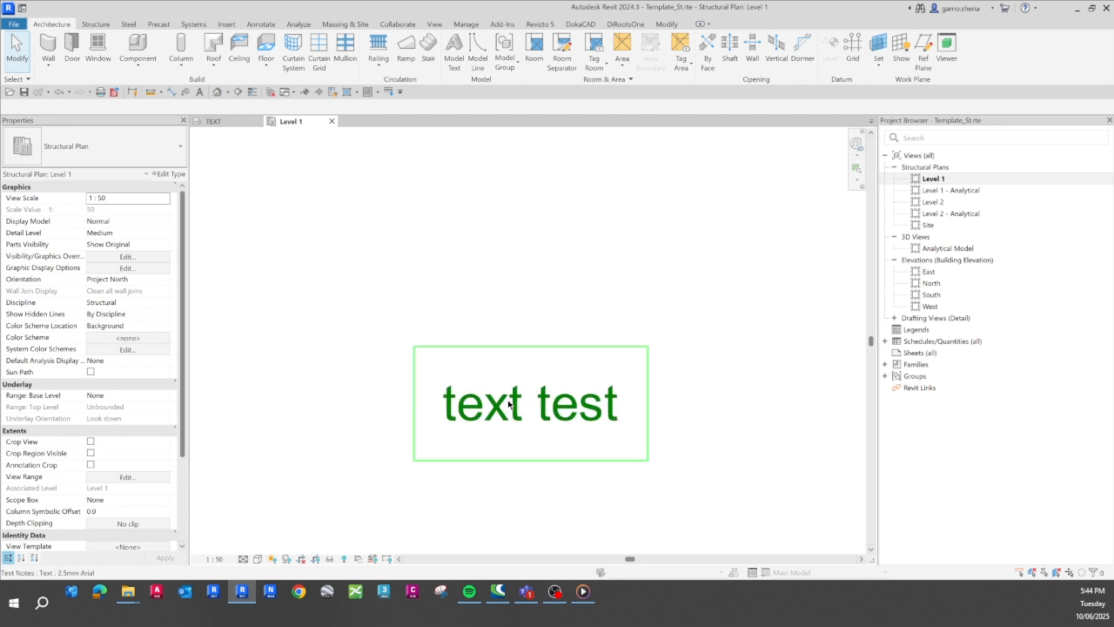
pyautogui.scroll(-6, 456, 439)
pyautogui.scroll(5, 484, 440)
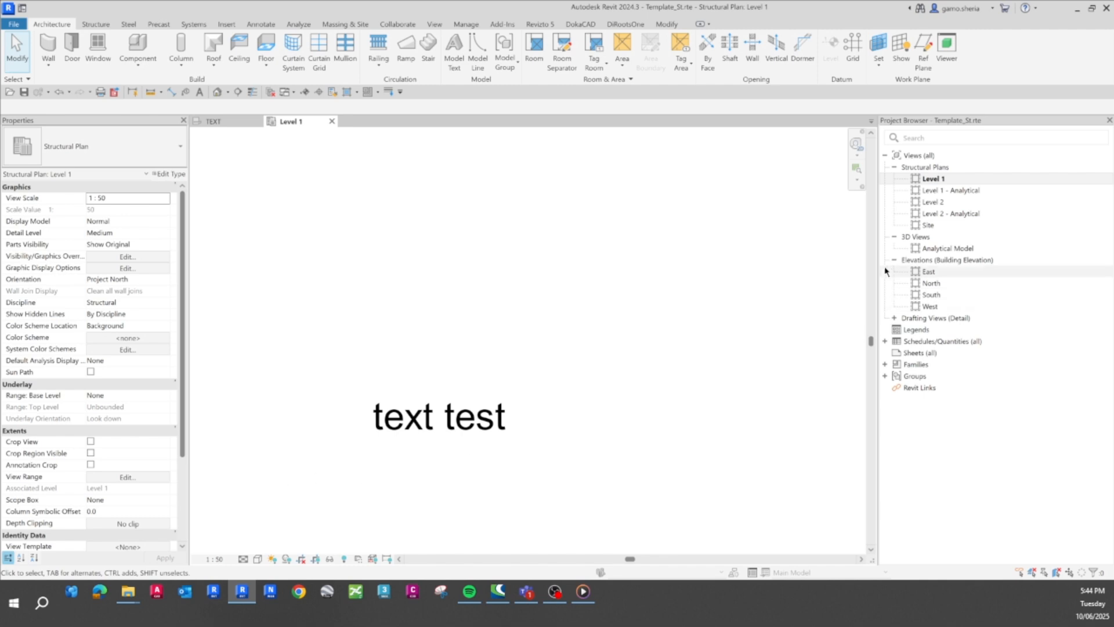
# Step: Close the Level 1 plan and return to the TEXT drafting view
pyautogui.click(332, 121)
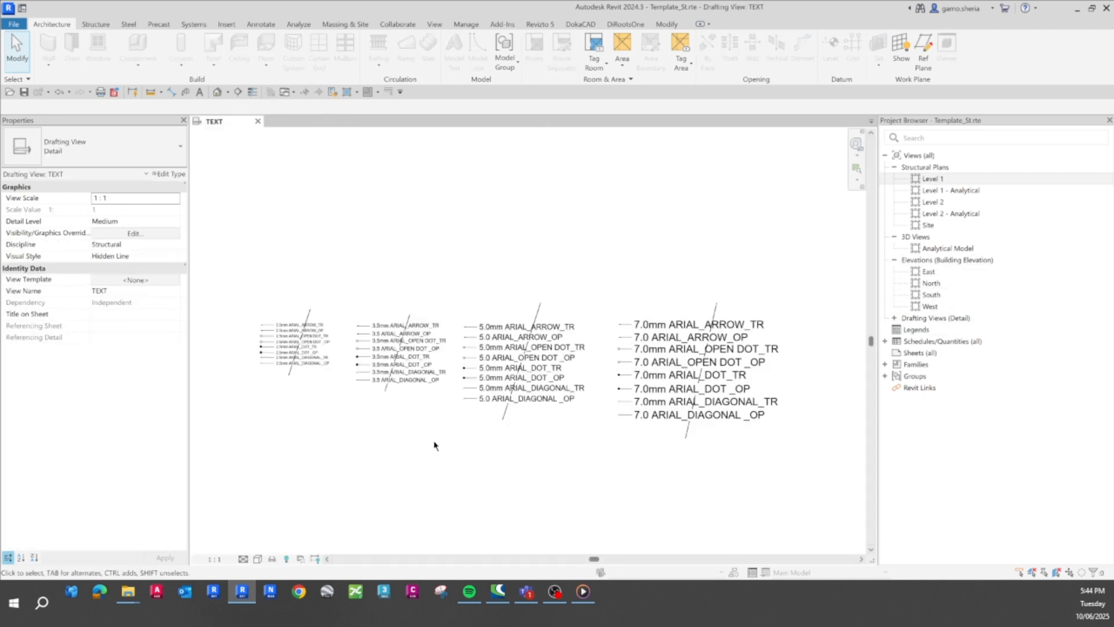
pyautogui.moveTo(530, 437); pyautogui.dragTo(522, 463, button='middle')
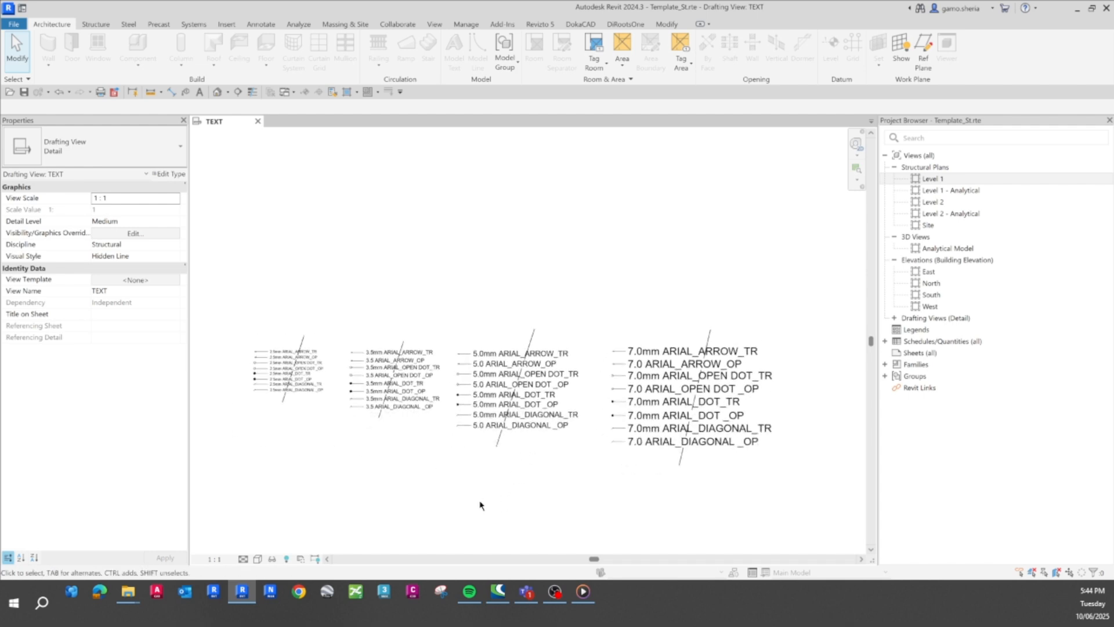